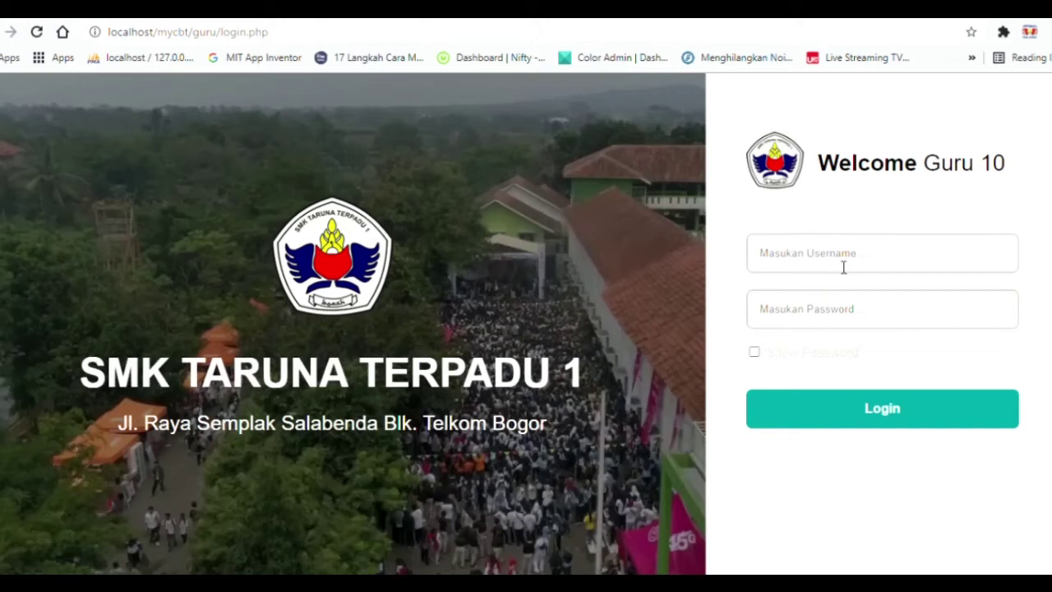
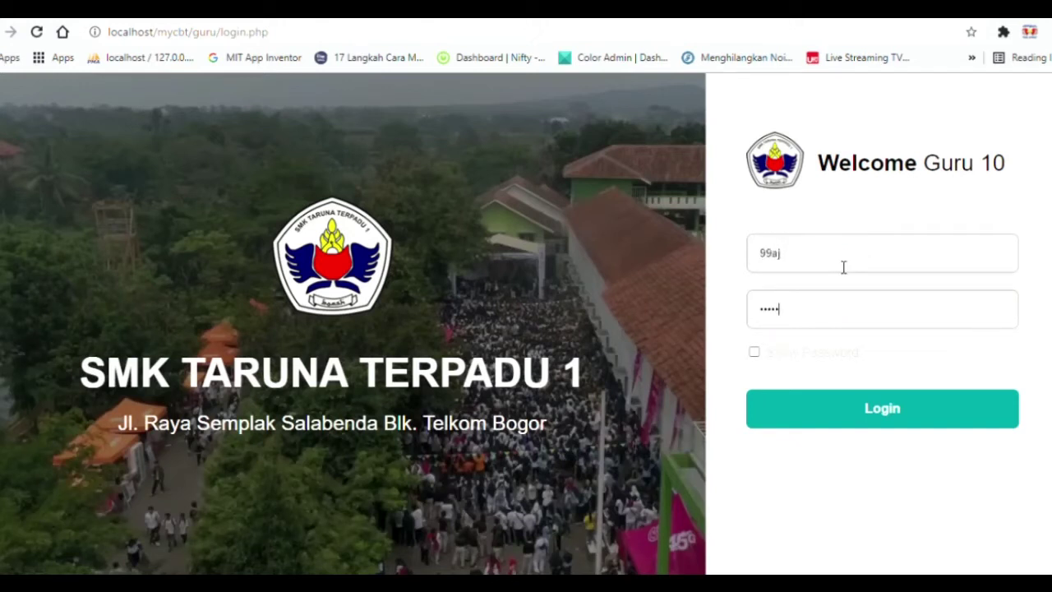
Log in to the teacher account with its password and open the empty Bank Soal list.
click(827, 353)
click(828, 354)
click(837, 415)
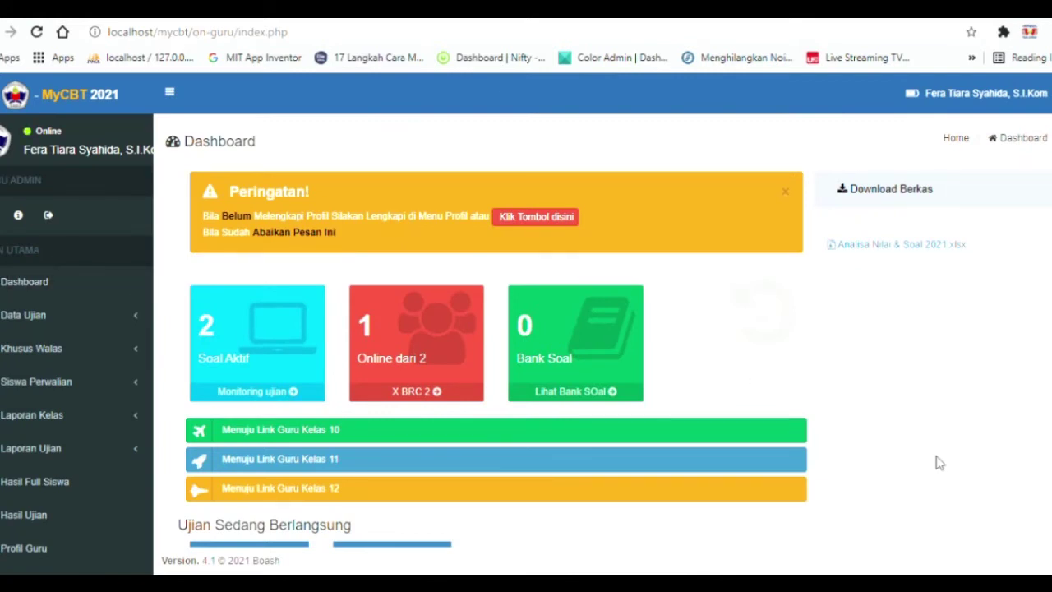
click(565, 401)
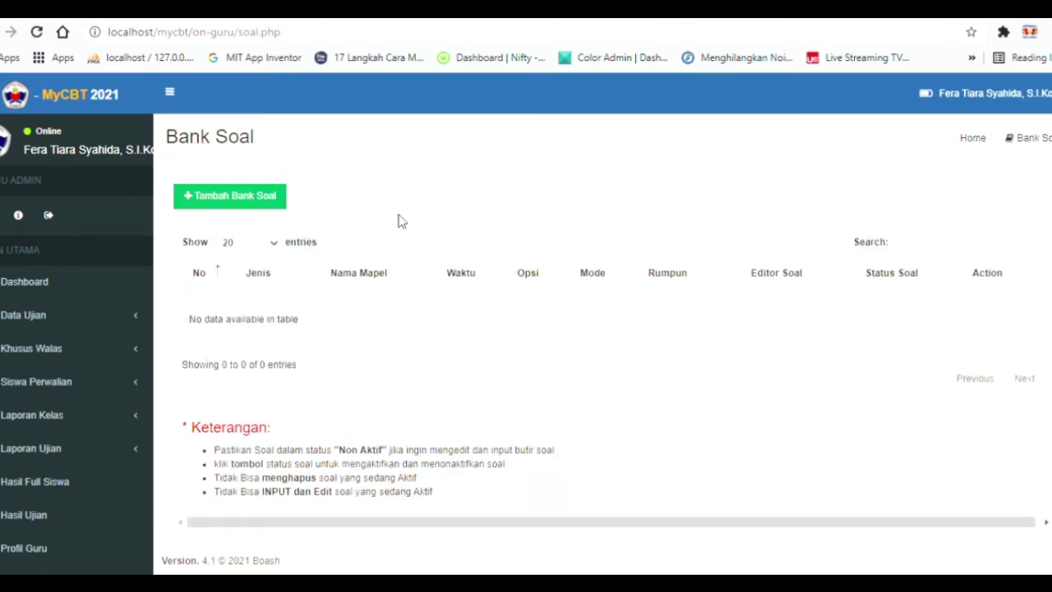
Start a new bank: Penilaian Tengah Semester, subject Bahasa Indonesia, department group All Jurusan.
click(276, 208)
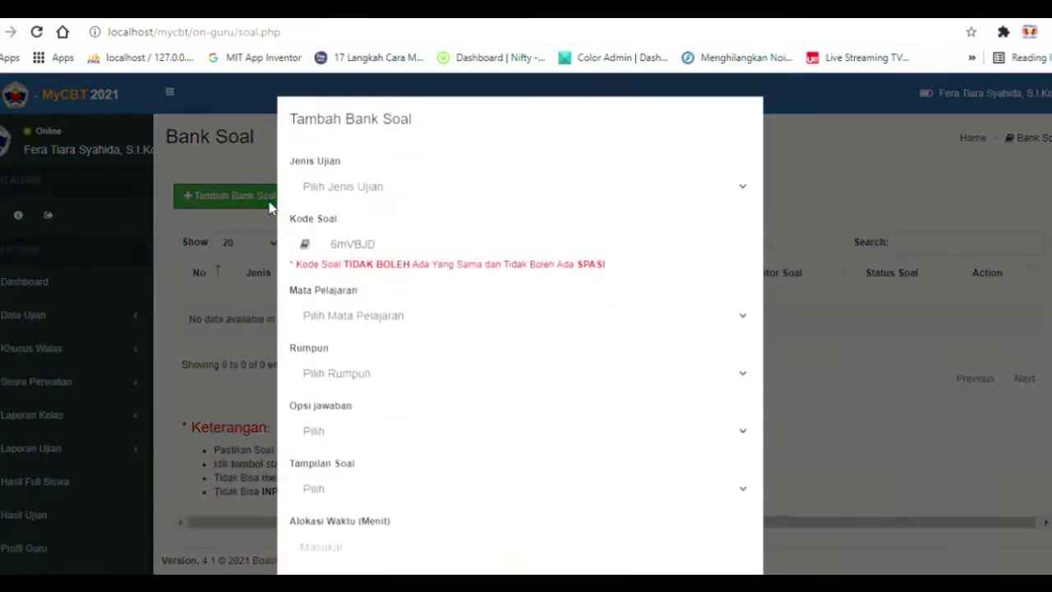
click(378, 189)
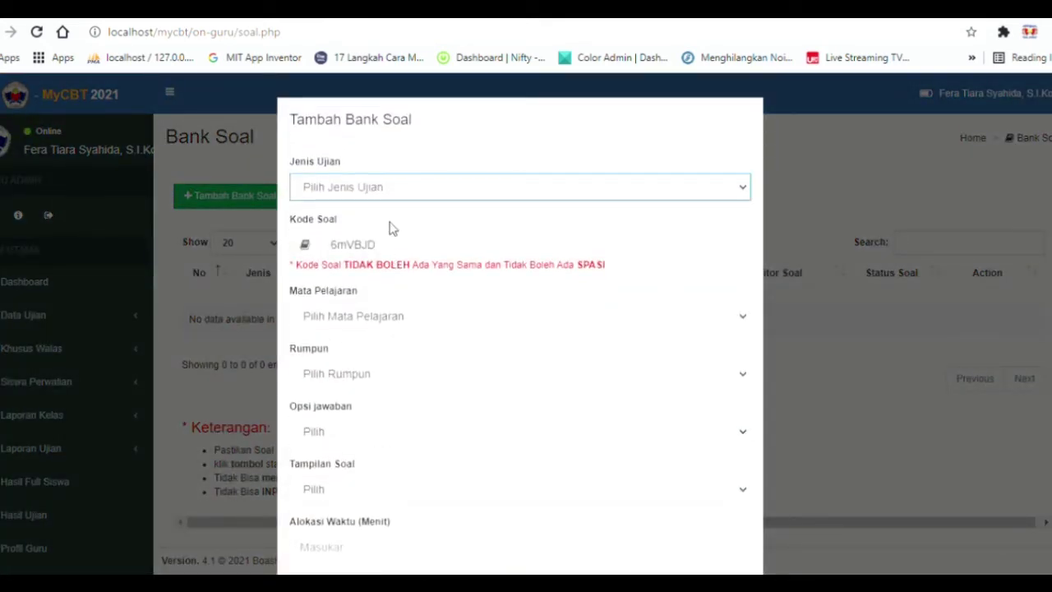
click(392, 226)
click(411, 320)
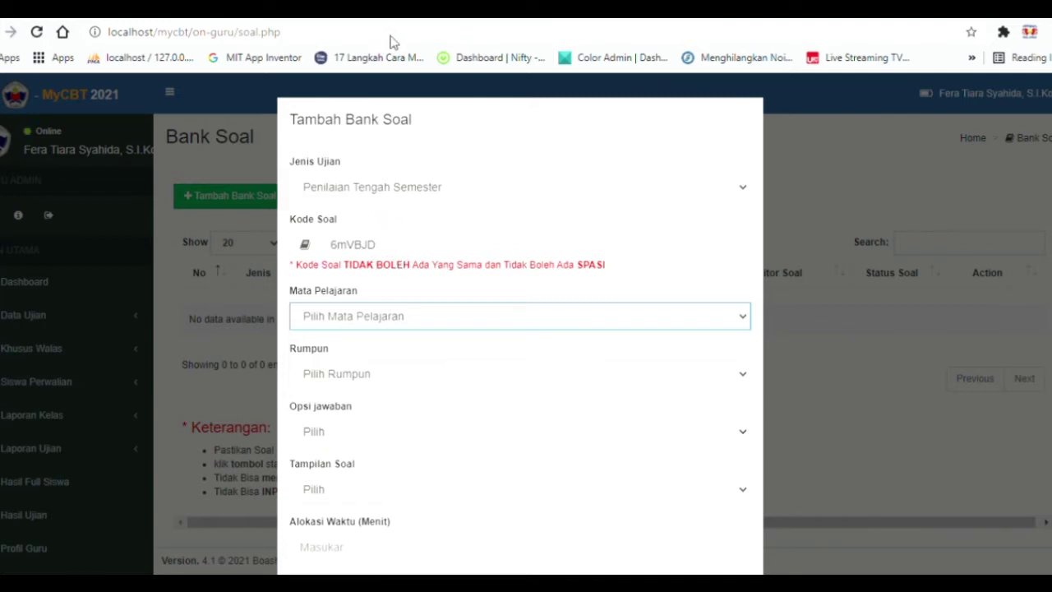
key(Down)
click(402, 374)
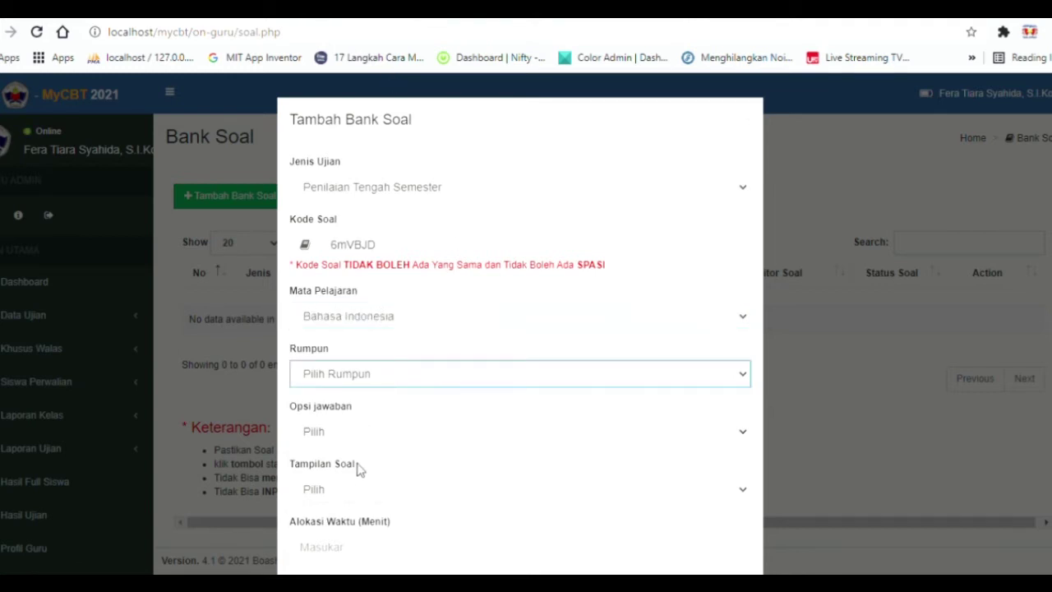
key(Down)
scroll(390, 416, down, 2)
Choose 5 answer options, random question order, 60 minutes, and save the bank.
click(380, 277)
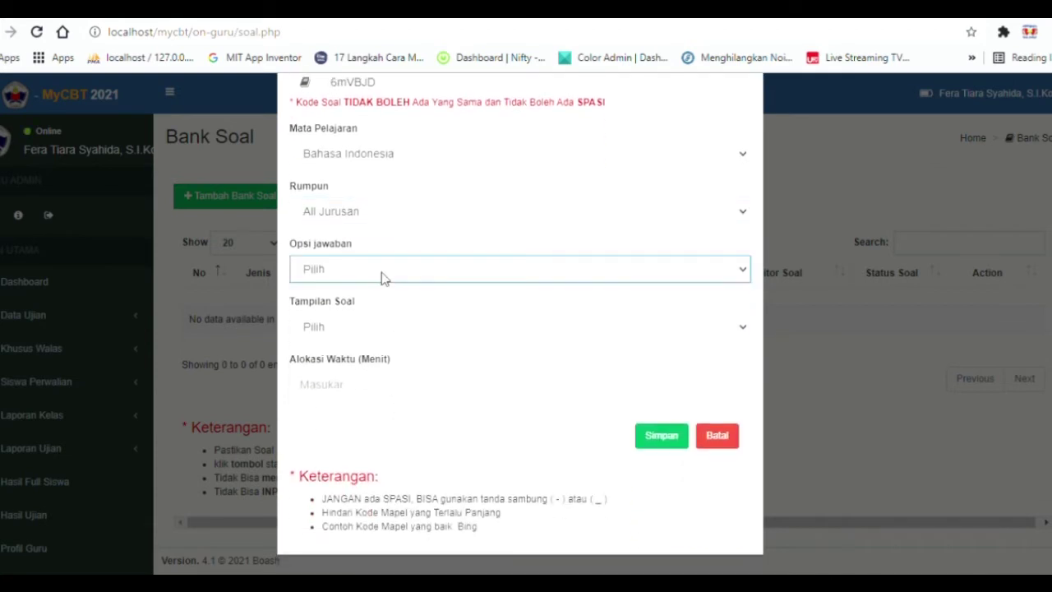
key(Down)
click(380, 329)
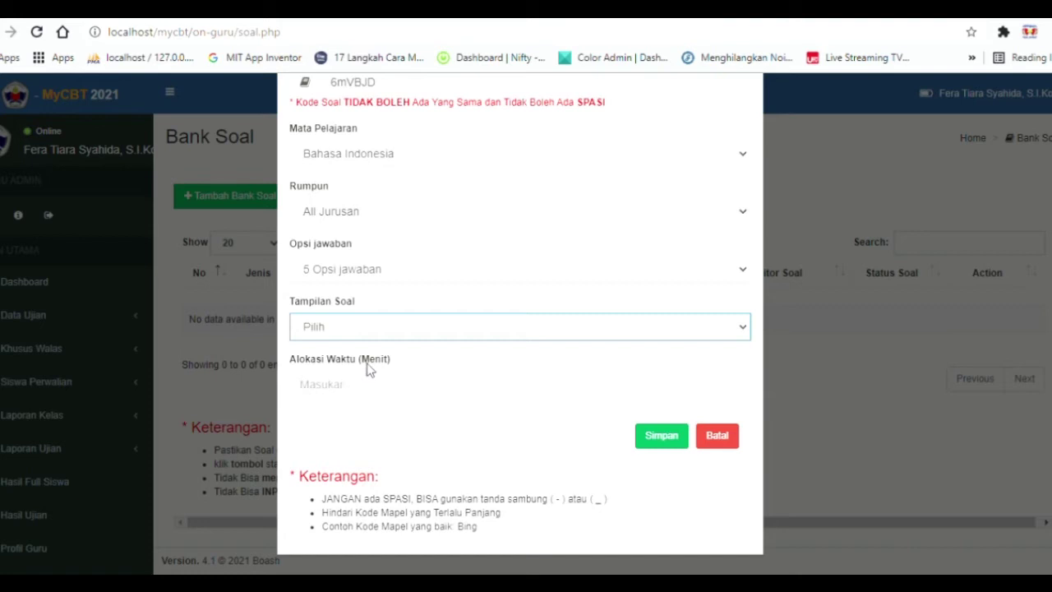
key(Down)
click(328, 391)
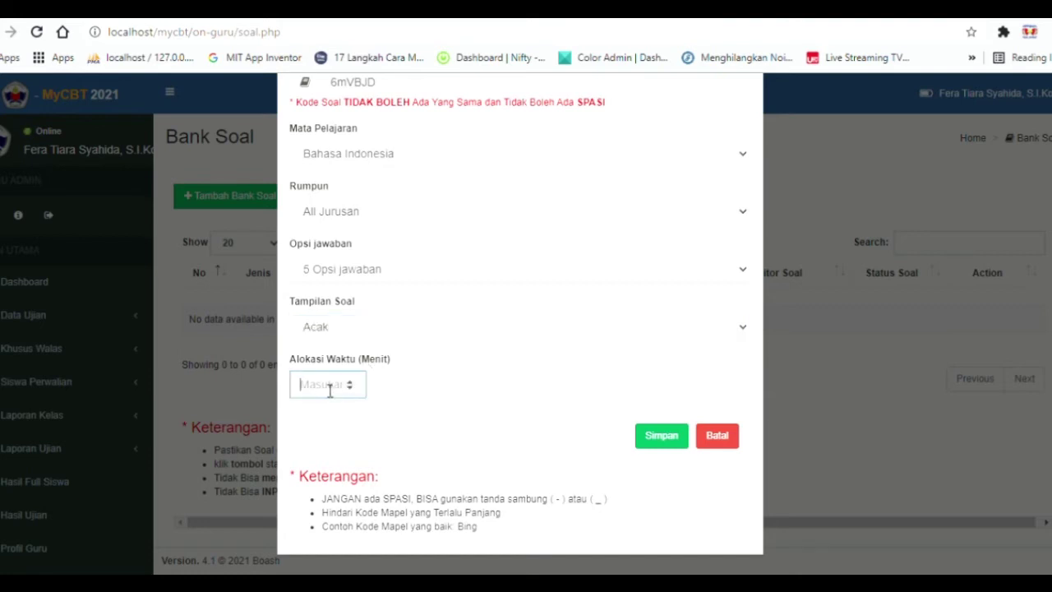
text(60)
scroll(594, 422, up, 2)
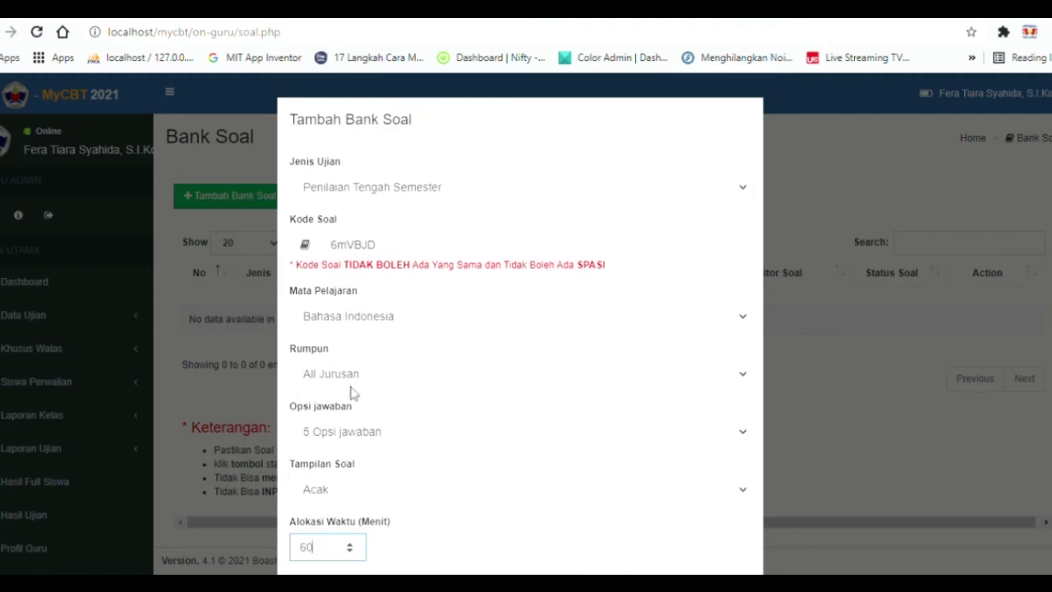
scroll(526, 428, down, 1)
click(661, 518)
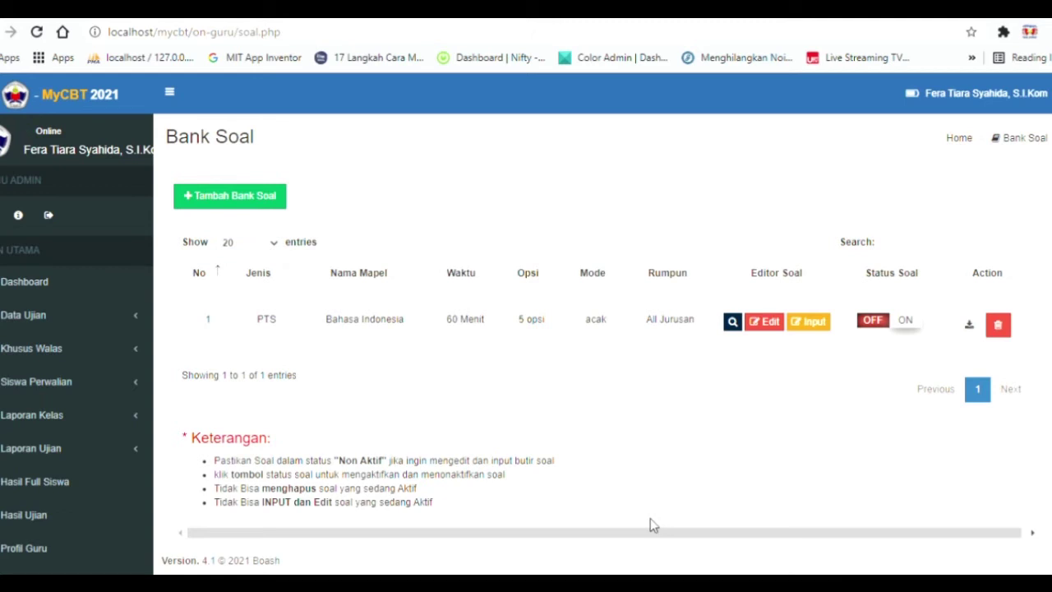
Open the PTS Bahasa Indonesia bank's question entry page and delete the blank row numbered 0.
click(826, 329)
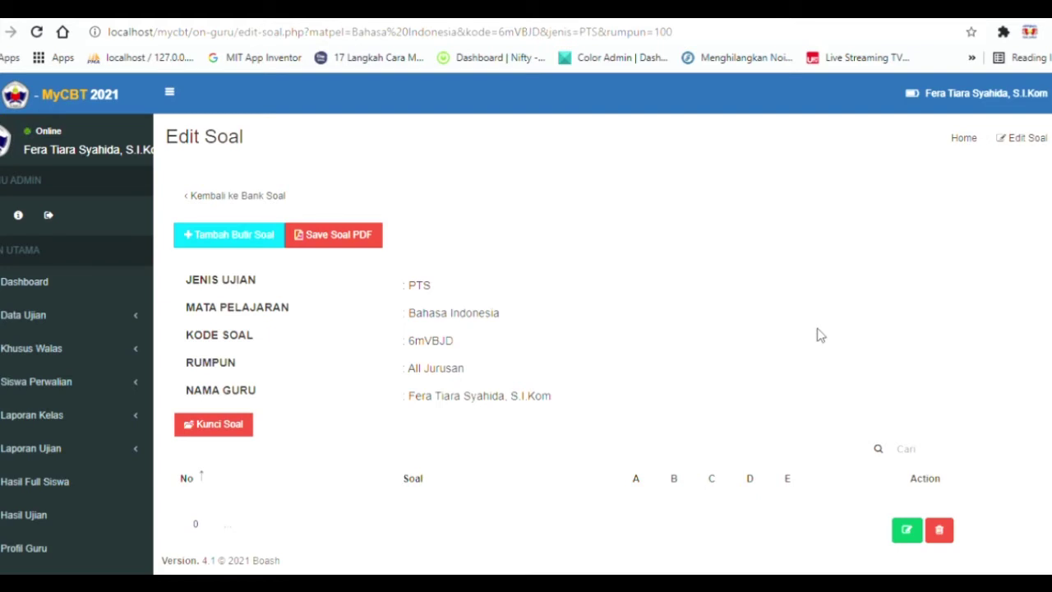
scroll(789, 325, down, 2)
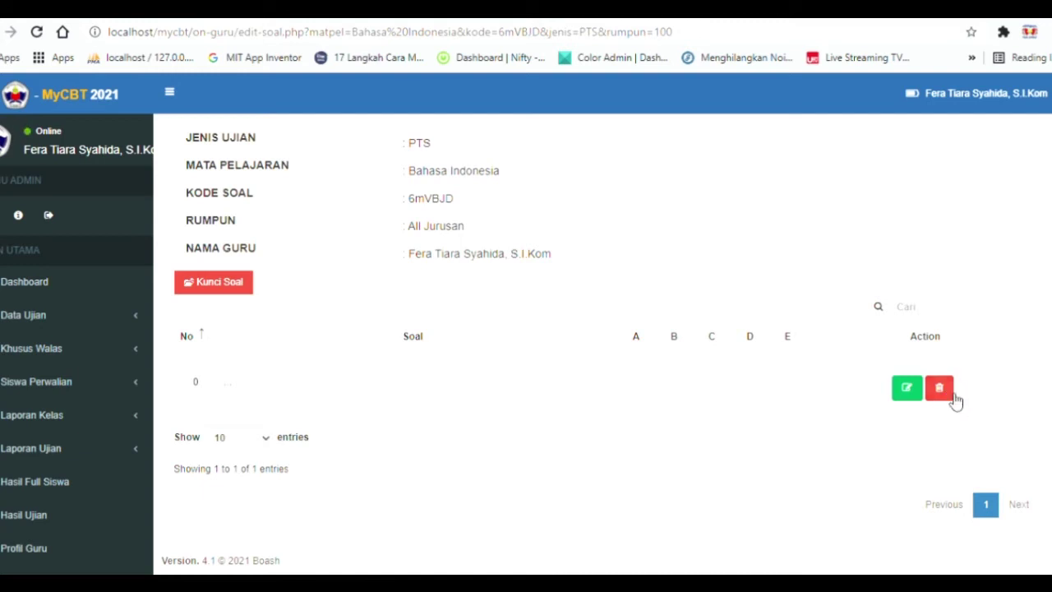
click(950, 395)
scroll(575, 361, down, 2)
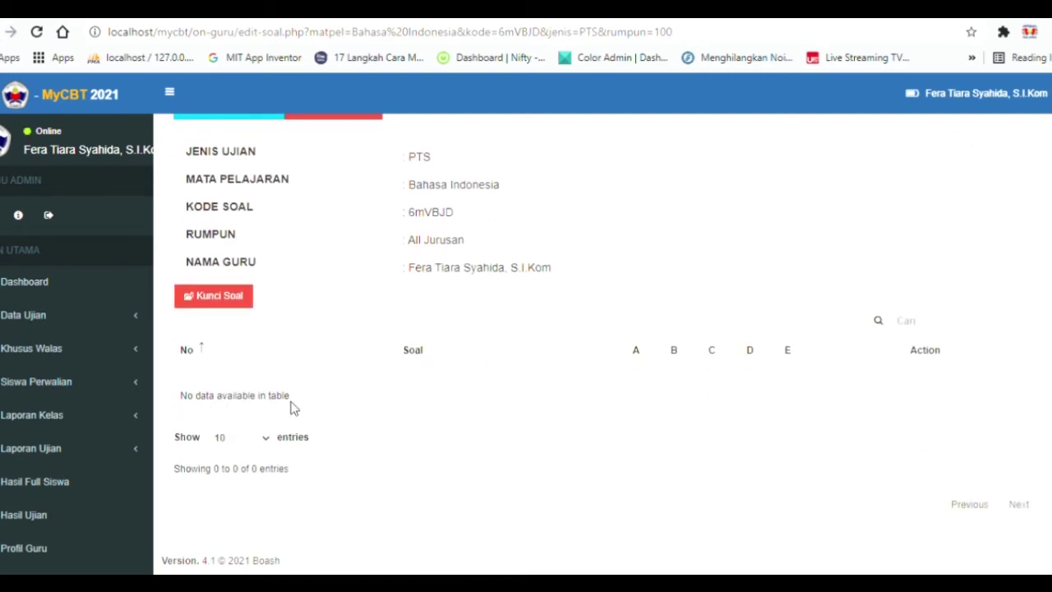
scroll(347, 387, up, 2)
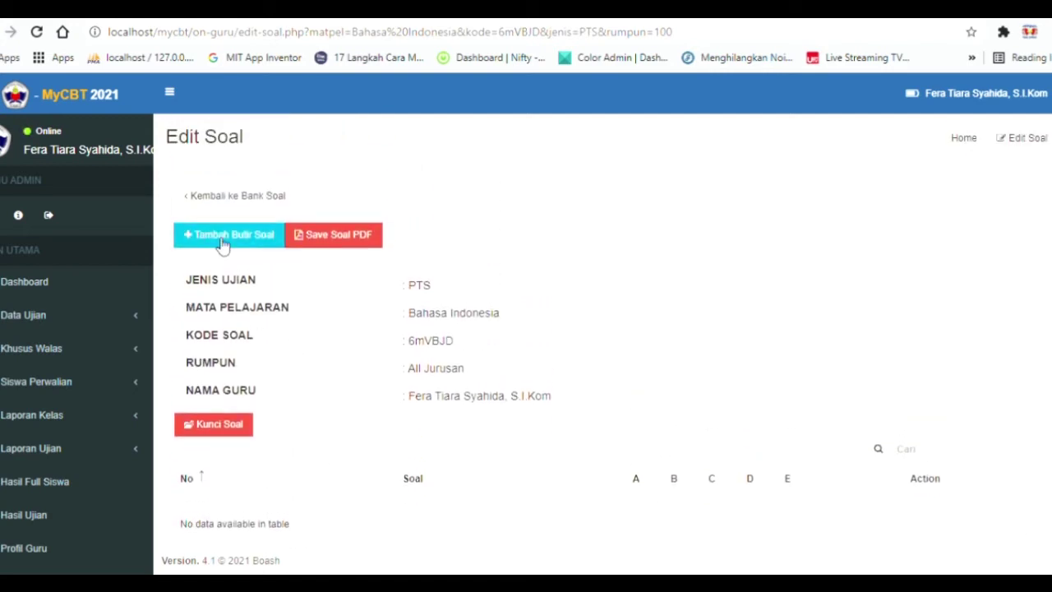
Add question number 1 reading 'Budi Pergi Kepasar?' with an italic second line 'Mining'.
click(222, 236)
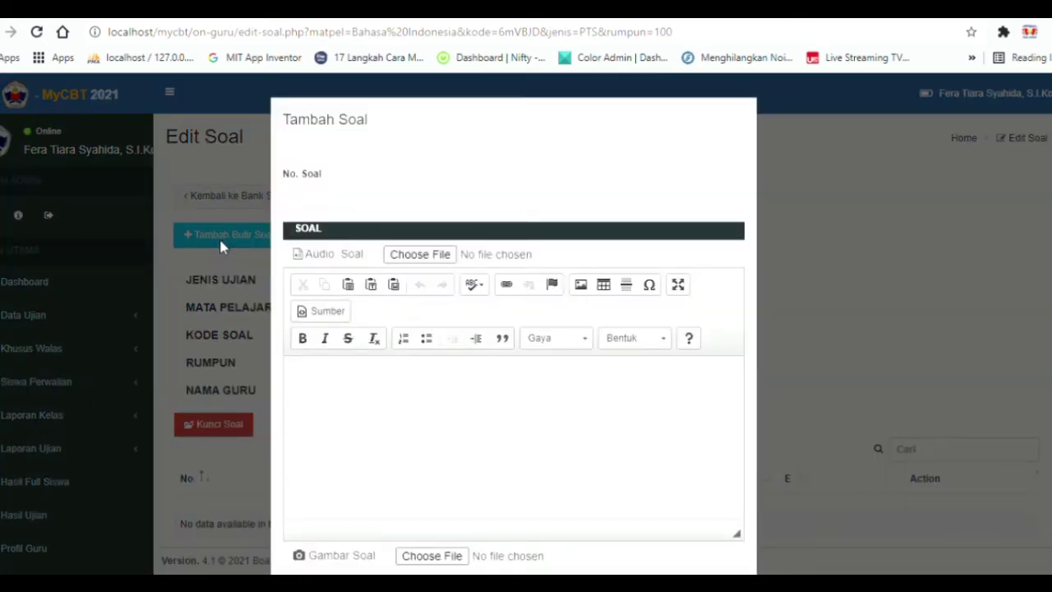
click(311, 208)
text(1)
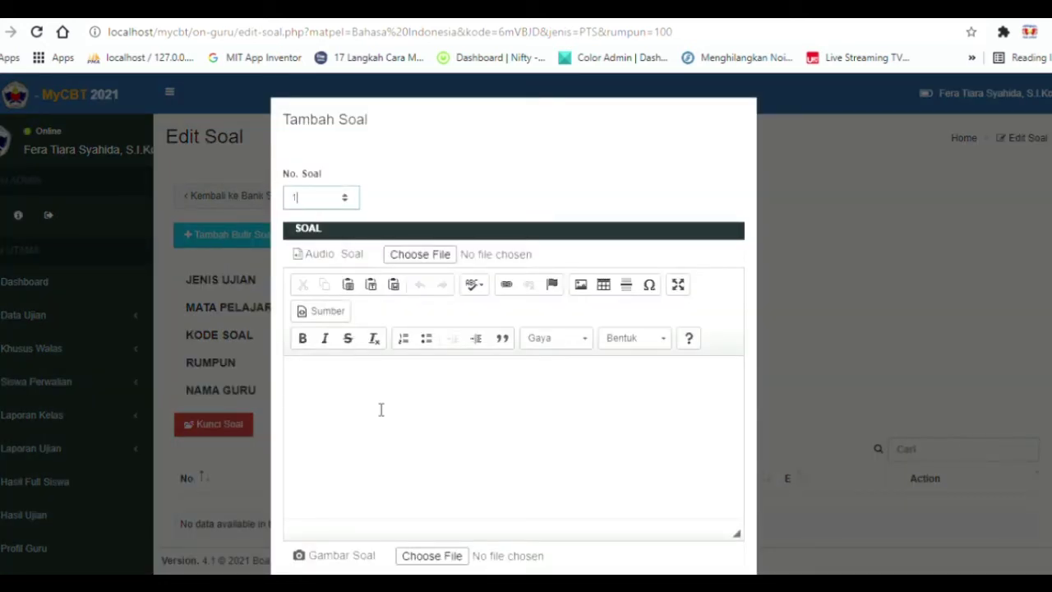
click(380, 409)
text(Budi Pergi)
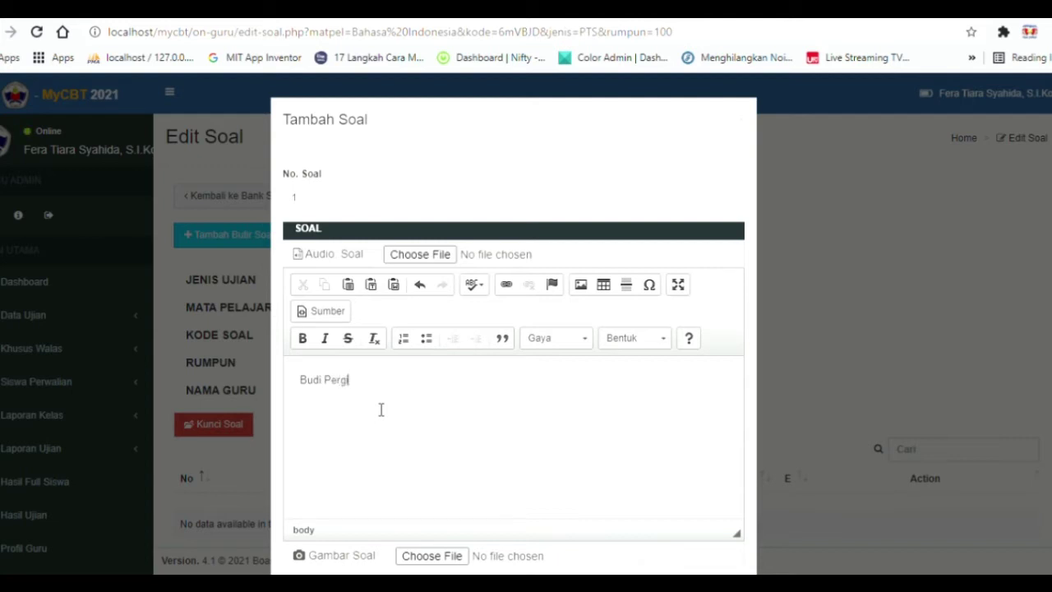
text( Kepasar?)
click(410, 386)
click(327, 342)
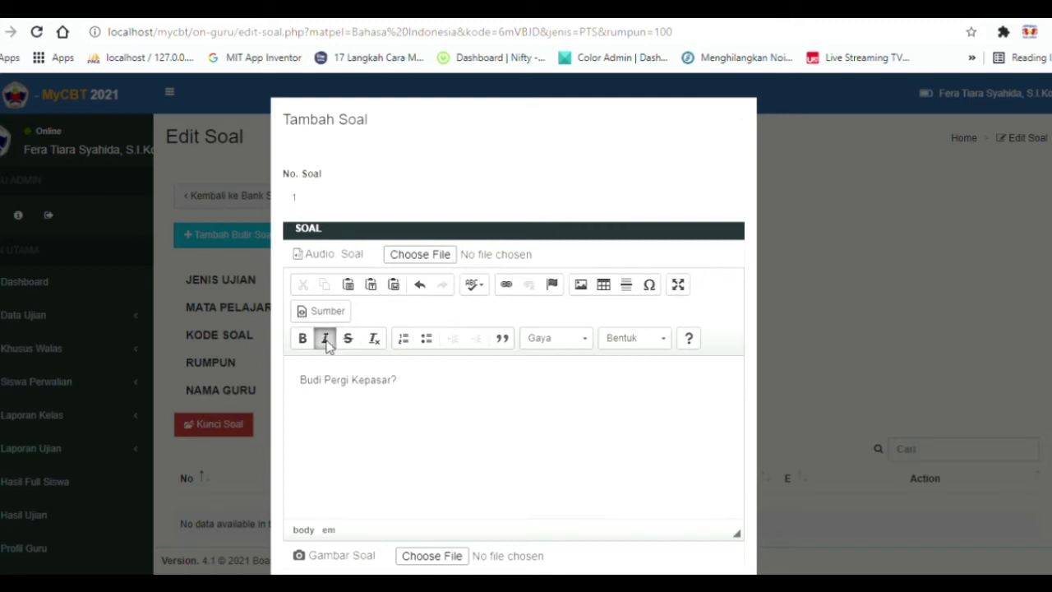
text(Mining)
click(326, 342)
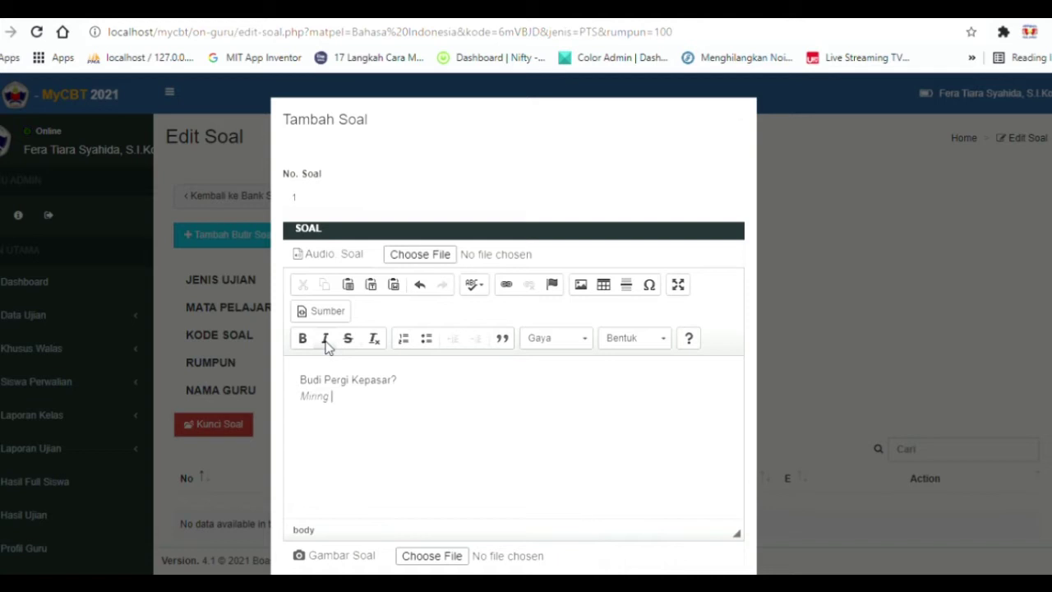
scroll(400, 254, down, 2)
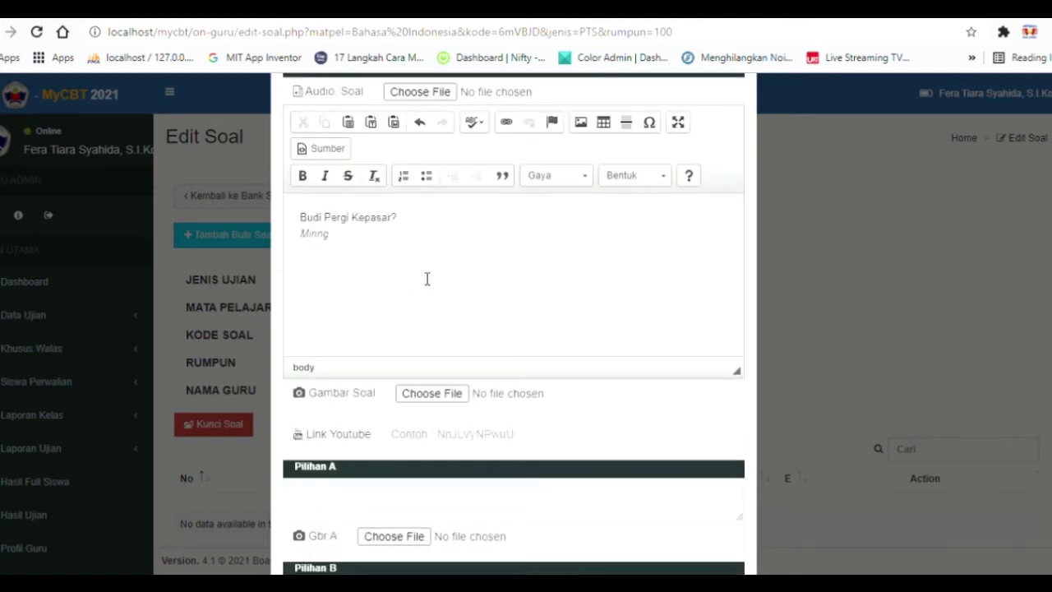
scroll(428, 280, down, 2)
Fill answer choices A–C with 'jawaban a', 'jawaban b' and 'jawaban'.
click(380, 336)
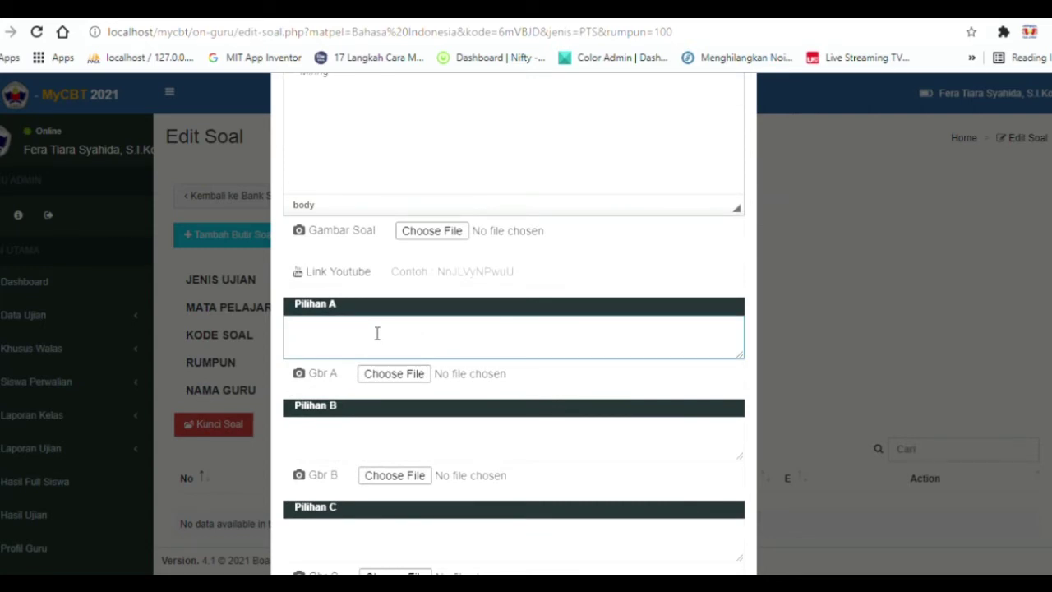
text(jawaban a)
click(447, 444)
text(jaw)
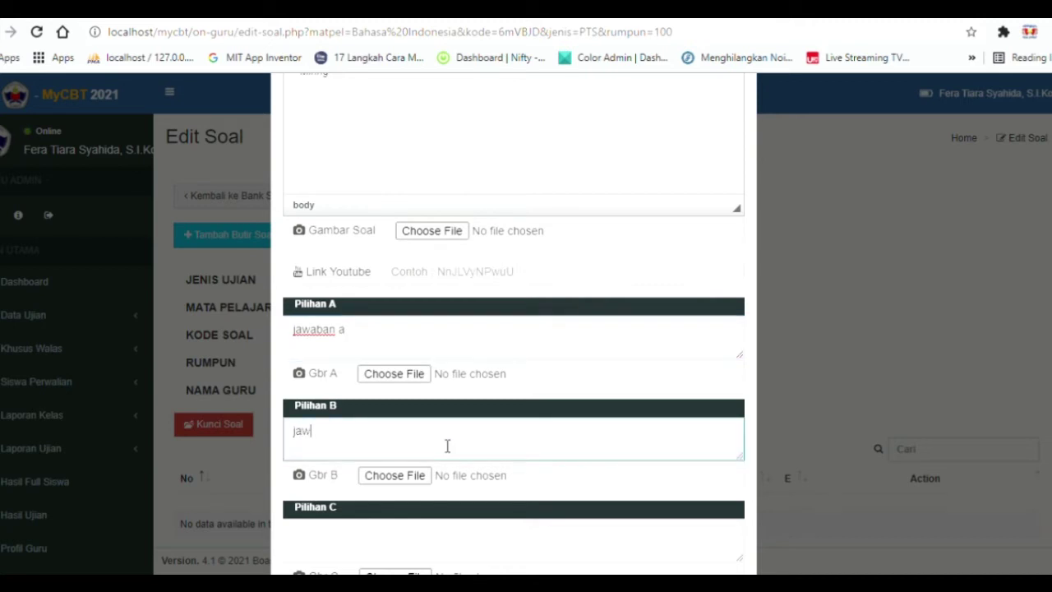
text(aban b)
scroll(368, 283, down, 3)
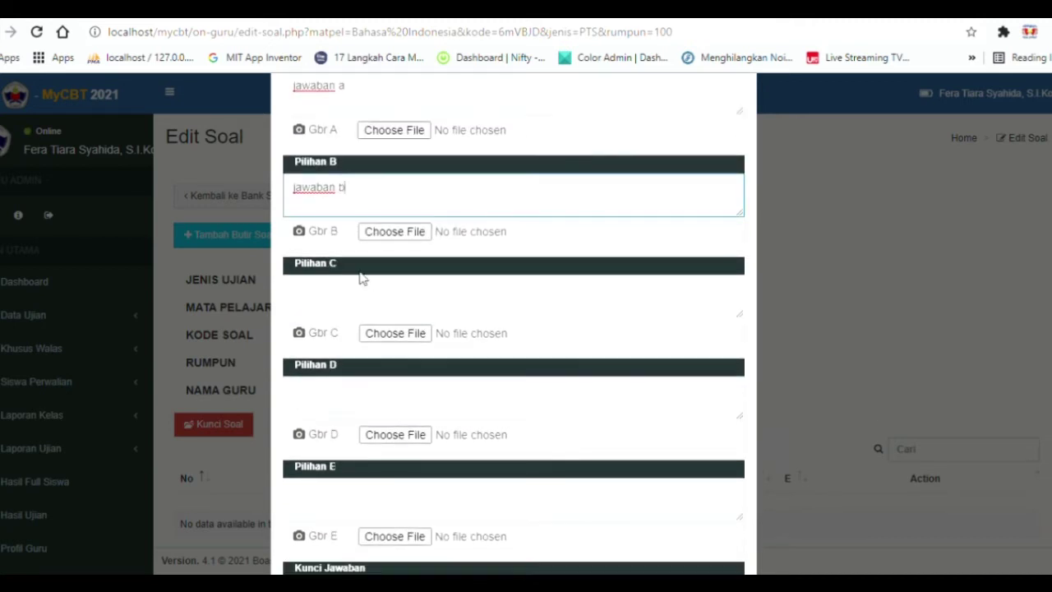
click(385, 315)
text(jawaban c)
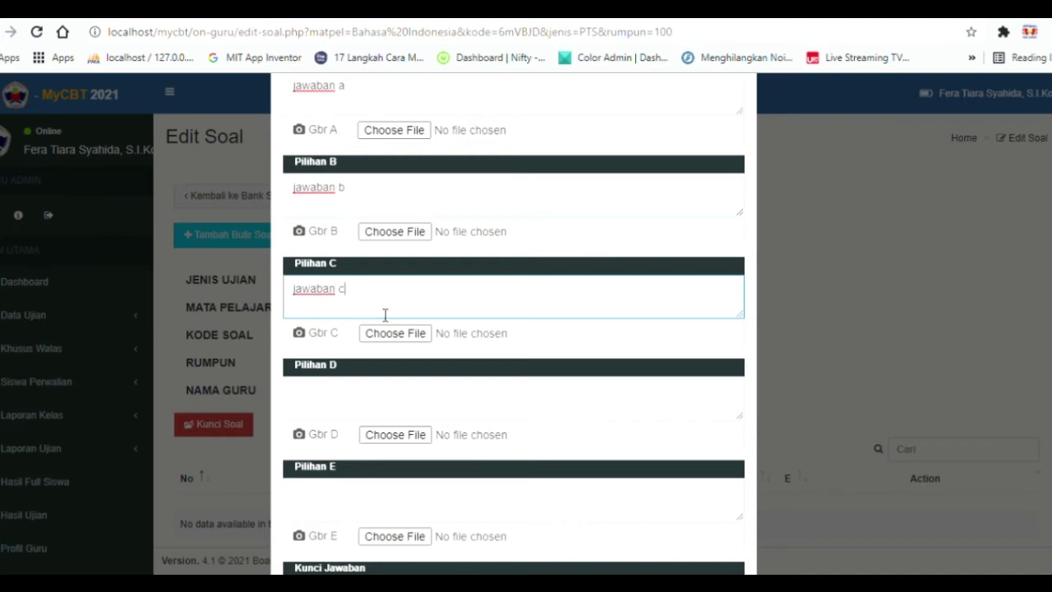
click(402, 376)
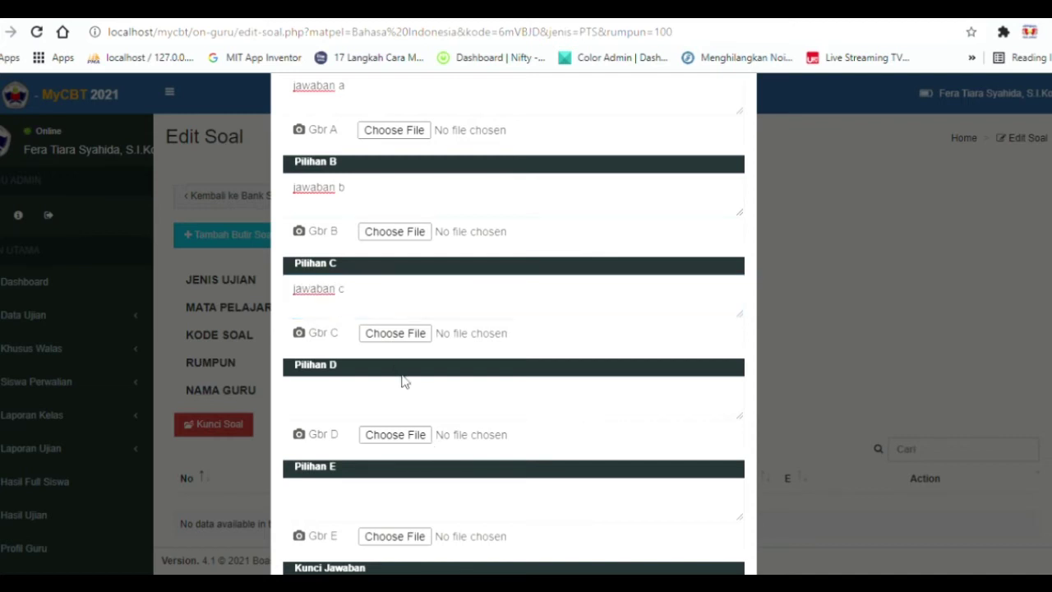
Enter 'jawaban d' and 'jawaban e', set answer key C, and save question 1.
click(416, 397)
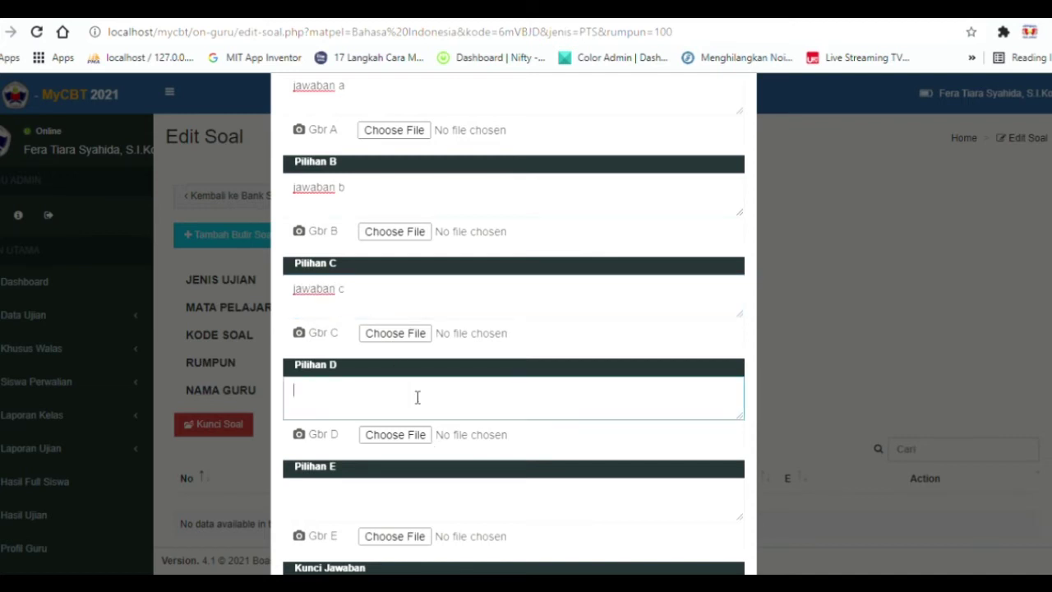
text(jawaban d)
scroll(369, 410, down, 3)
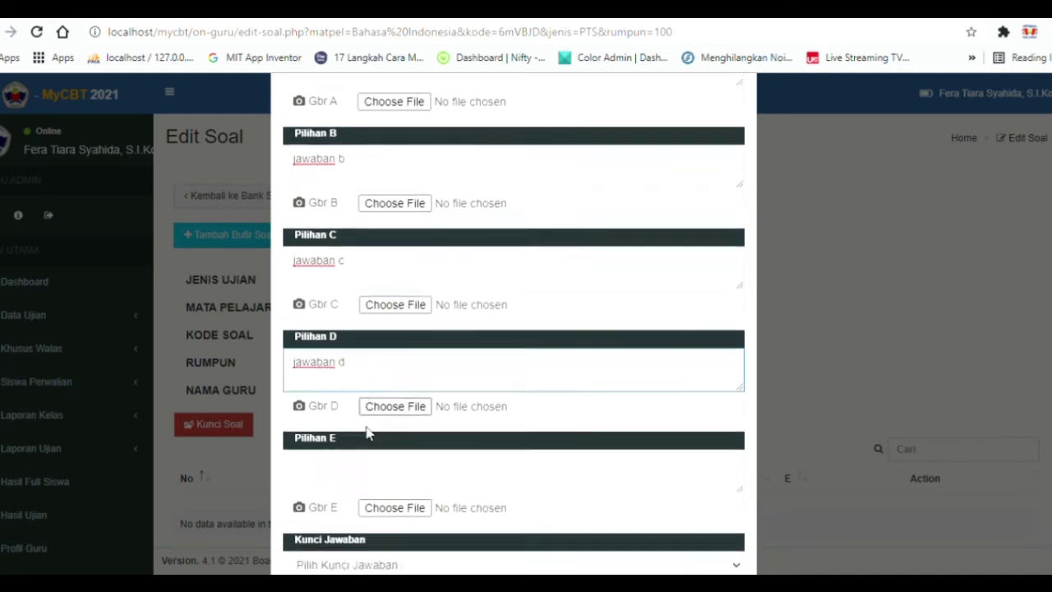
click(366, 387)
text(jawaban e)
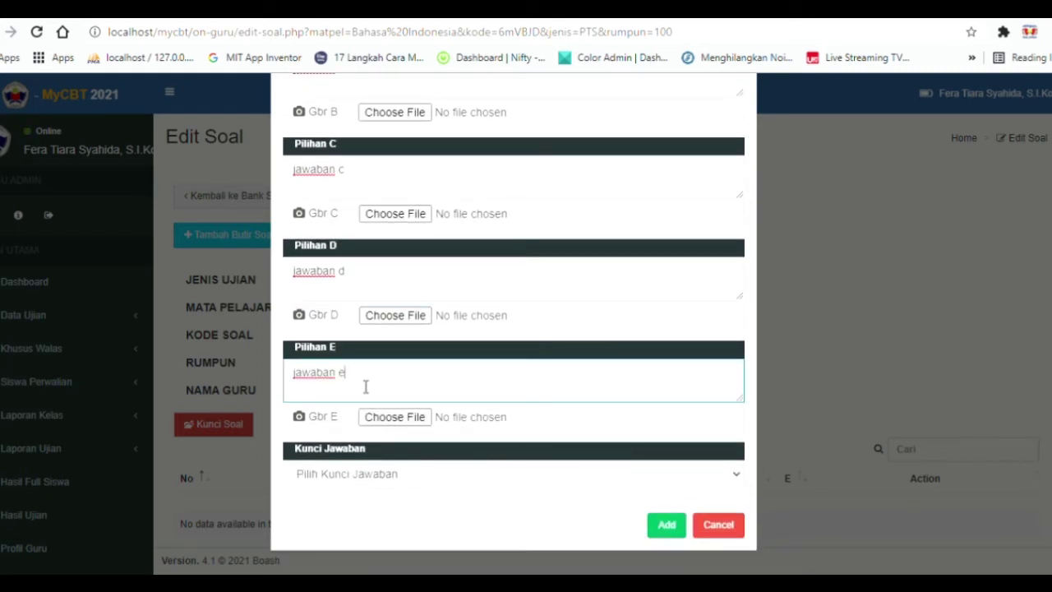
click(374, 472)
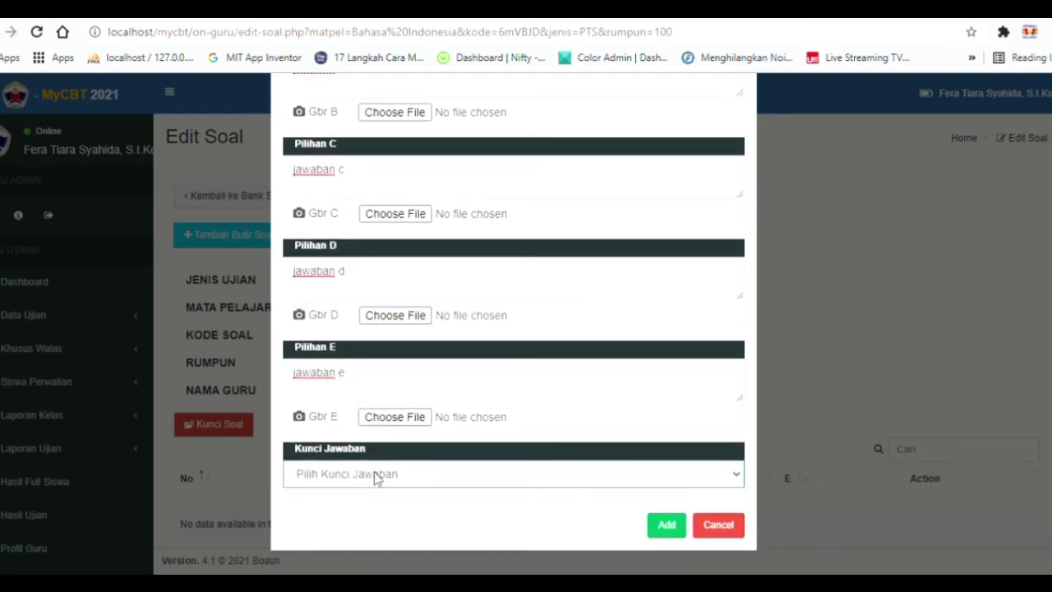
key(c)
click(656, 530)
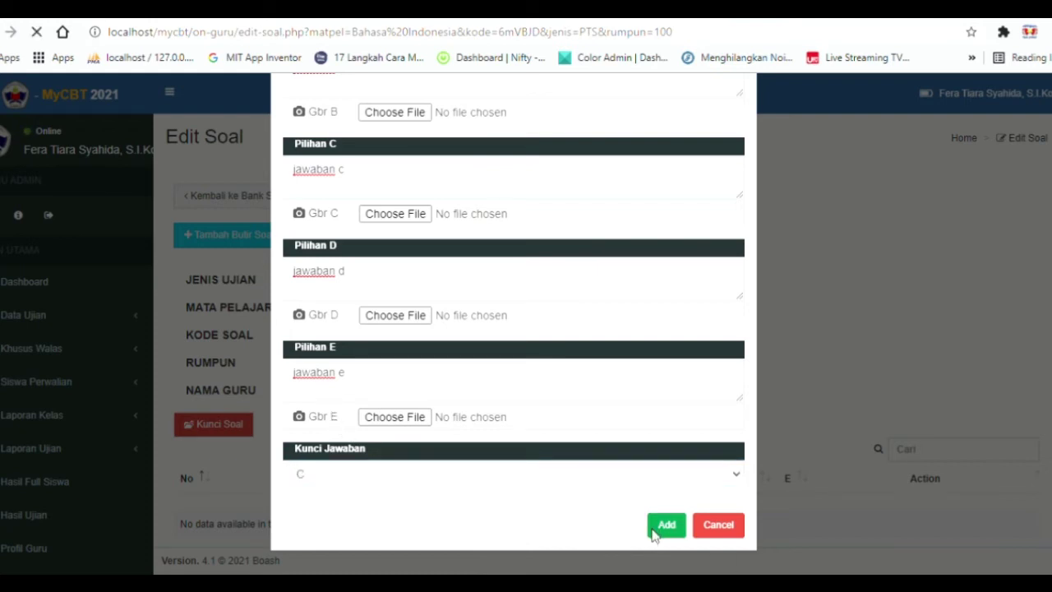
scroll(557, 320, down, 2)
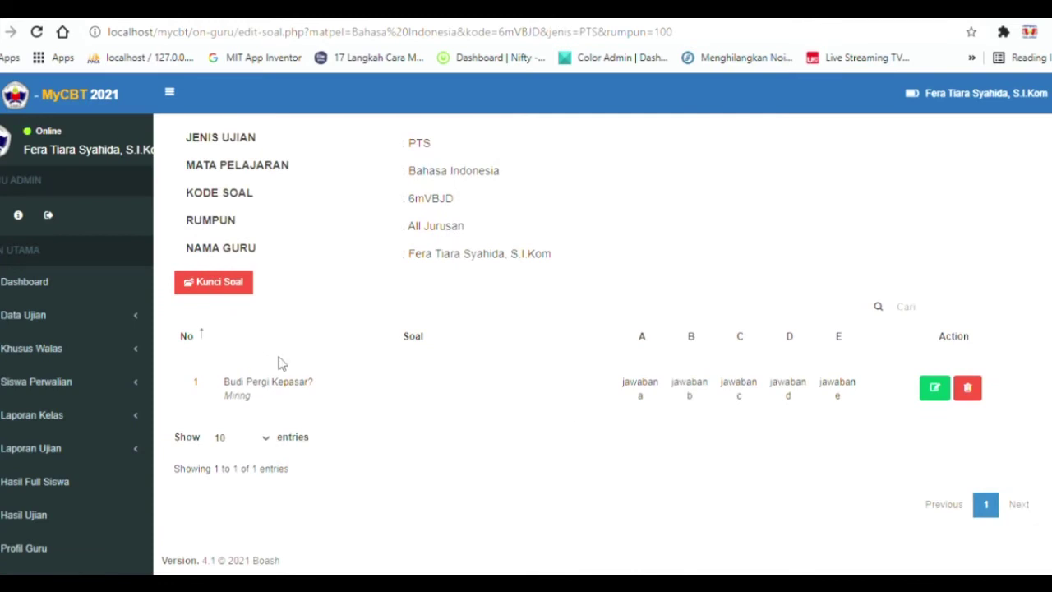
scroll(735, 402, up, 2)
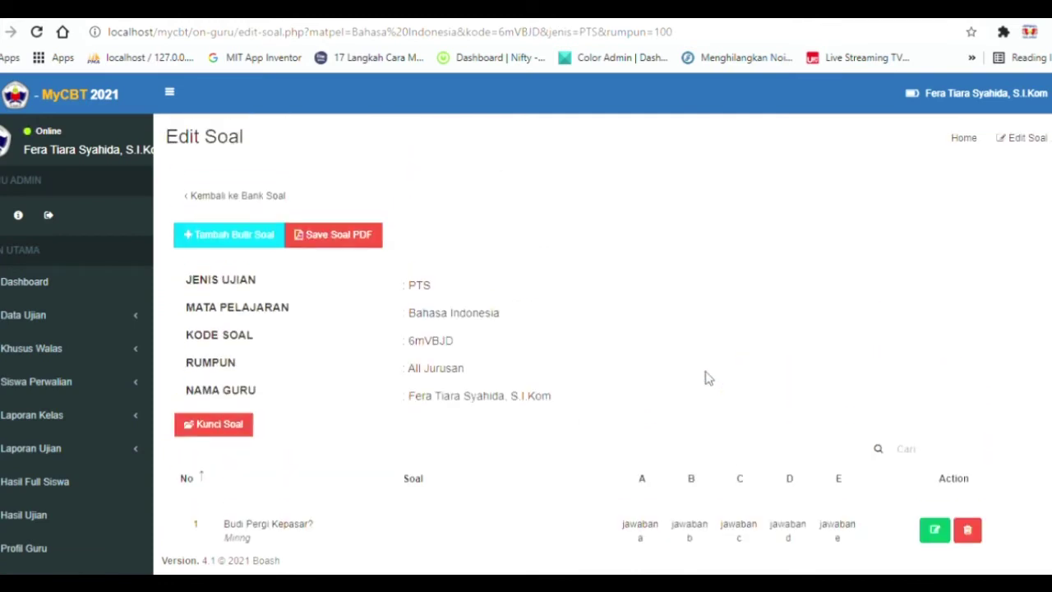
click(282, 204)
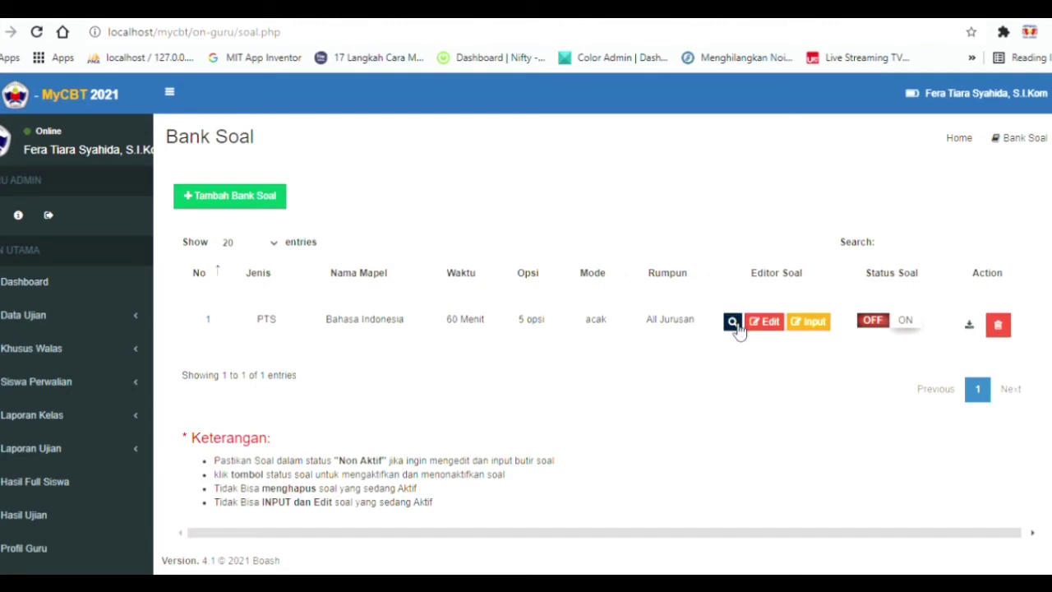
click(732, 323)
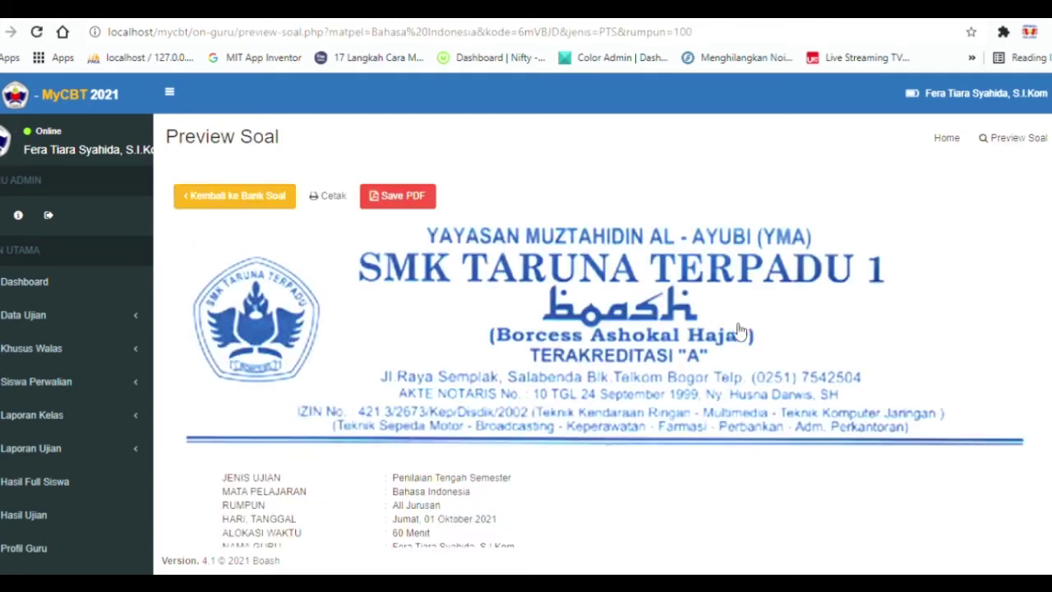
scroll(649, 308, down, 2)
scroll(452, 345, down, 2)
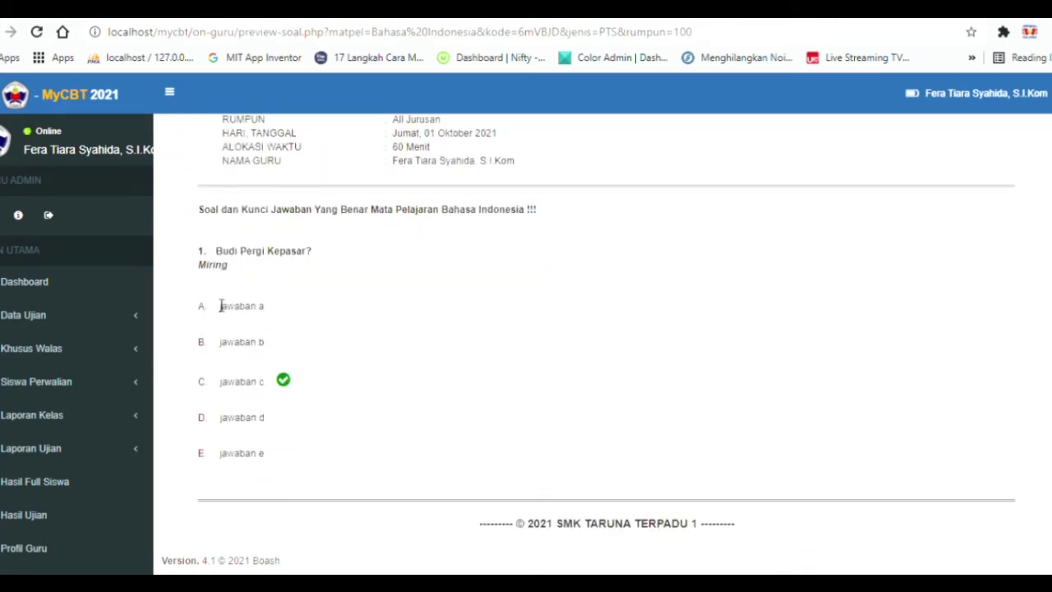
scroll(361, 276, up, 1)
scroll(369, 275, up, 5)
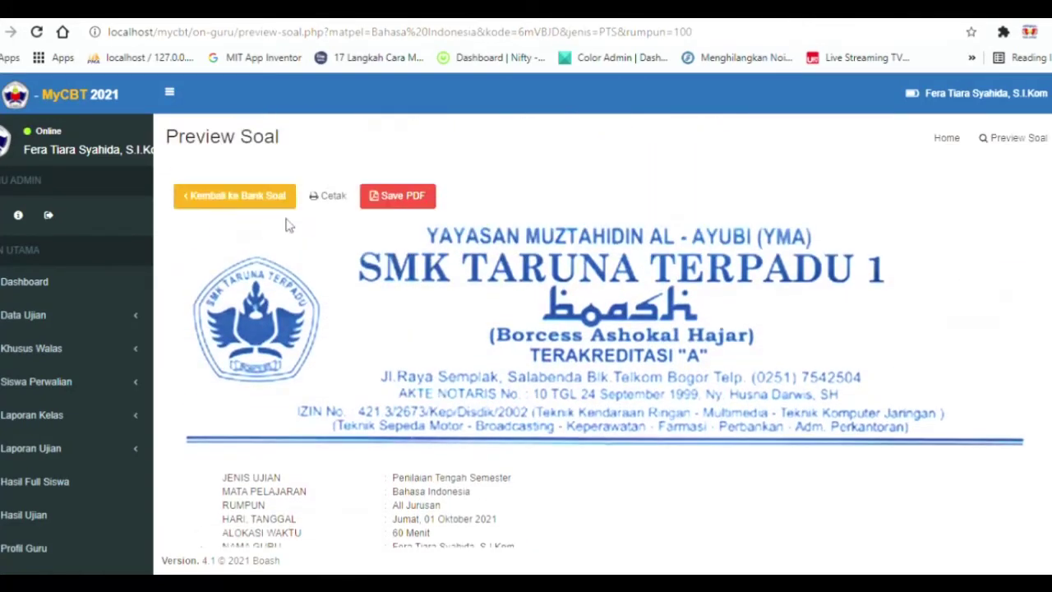
click(265, 203)
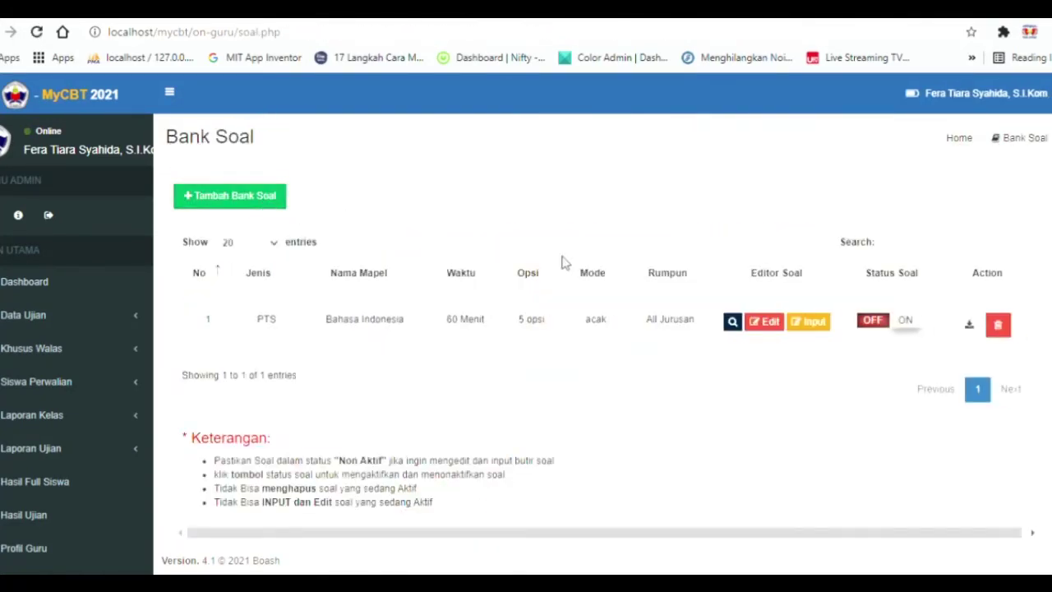
click(825, 326)
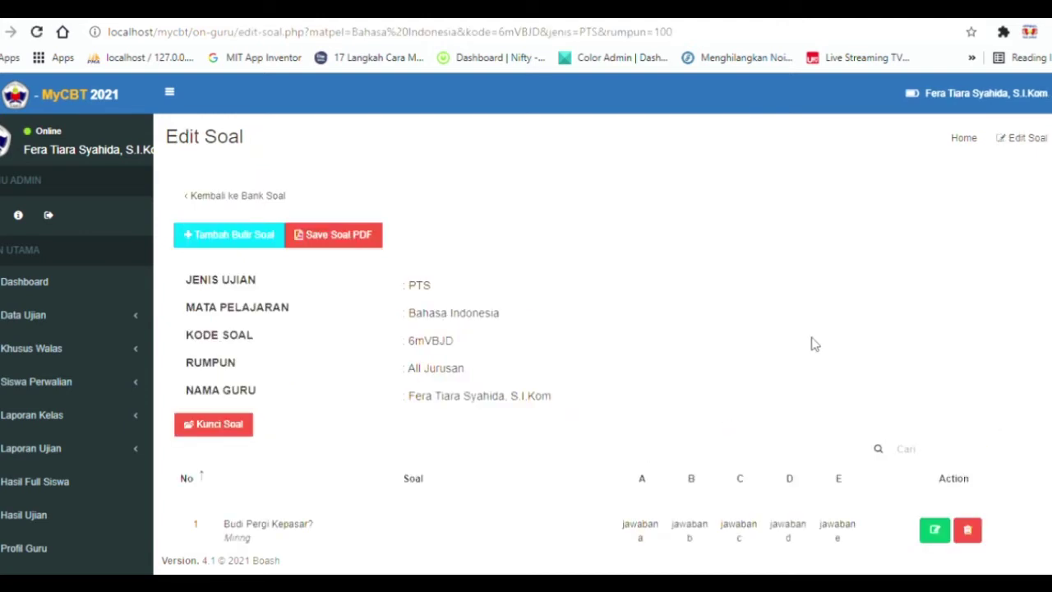
Open a new question form and set its number to 2.
scroll(657, 300, down, 1)
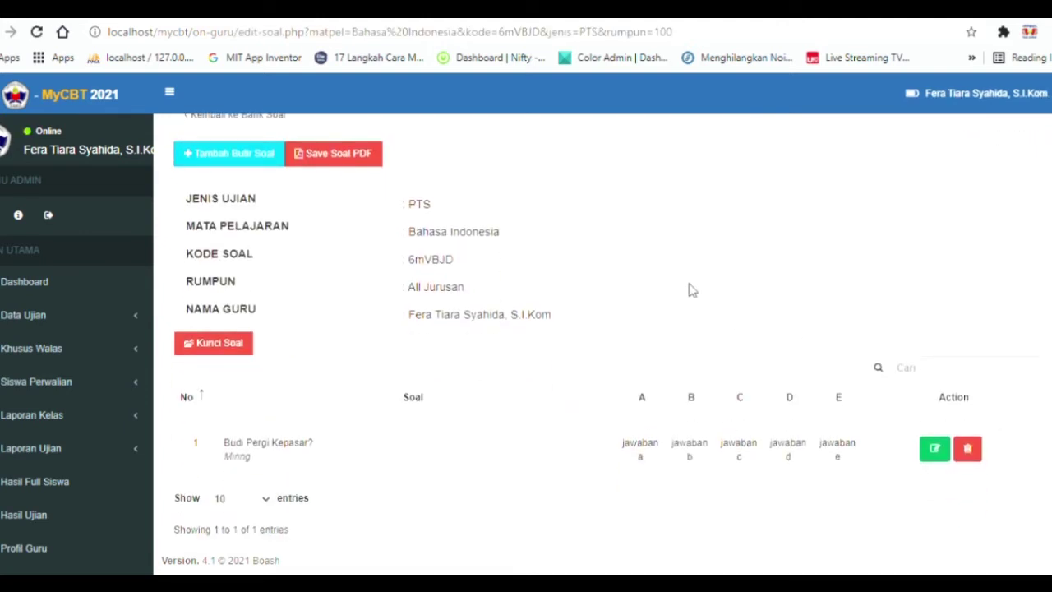
click(196, 161)
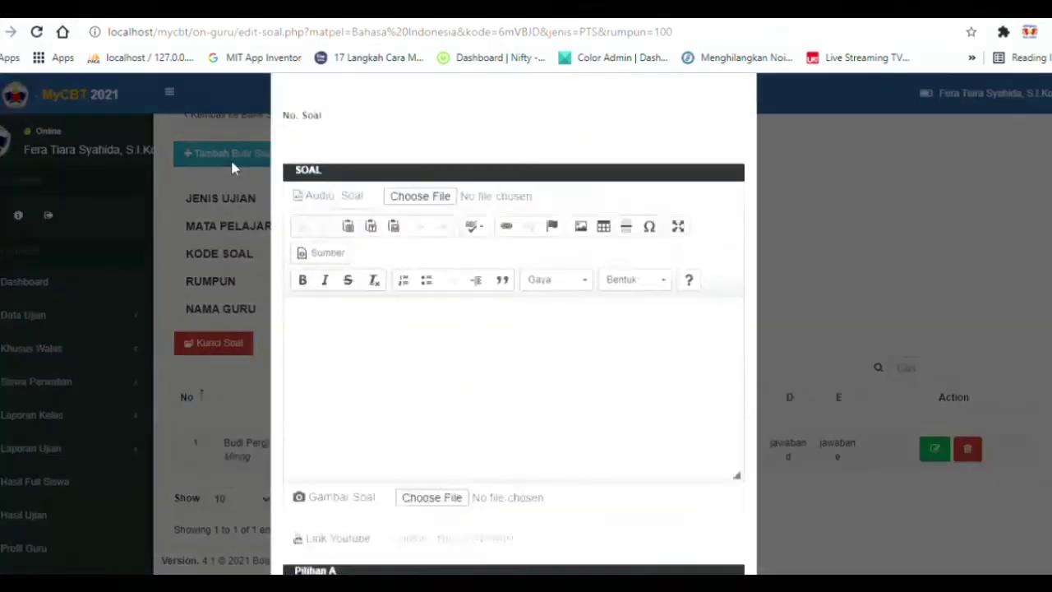
click(312, 204)
key(BackSpace)
text(2)
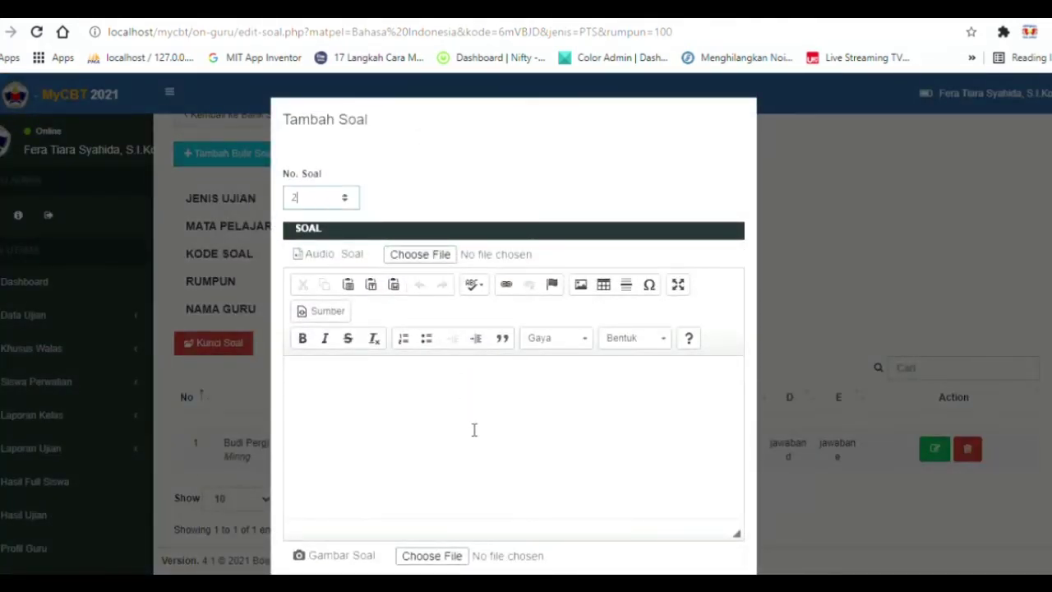
Write 'Perhatikan Gambar Berikut' as the question text and attach gambar1.png as its image.
click(467, 412)
scroll(467, 412, down, 2)
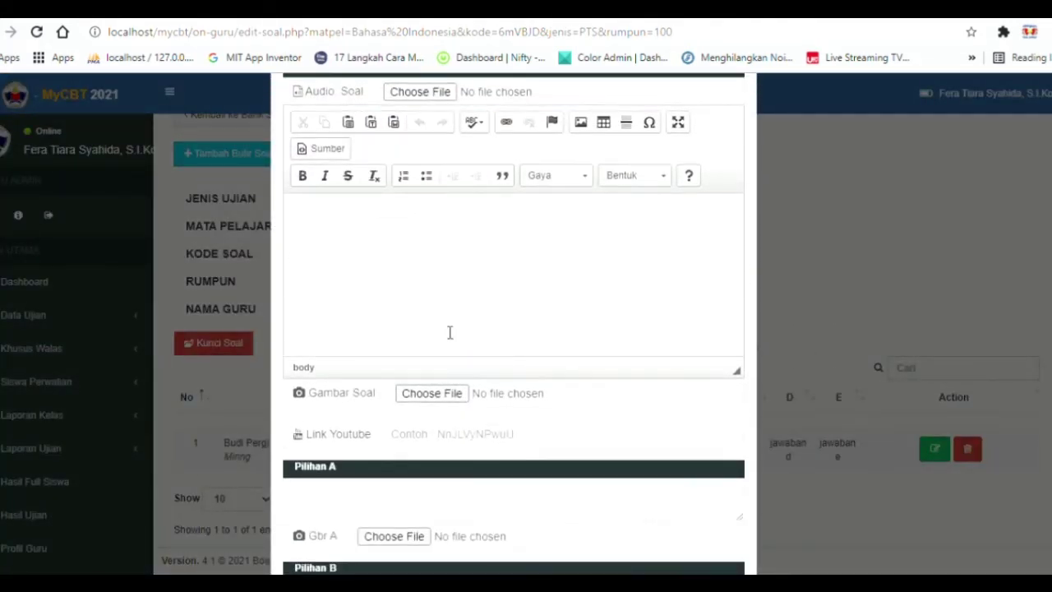
text(Gambar)
key(ctrl+a)
key(BackSpace)
text(Perhatikan Gambar Be)
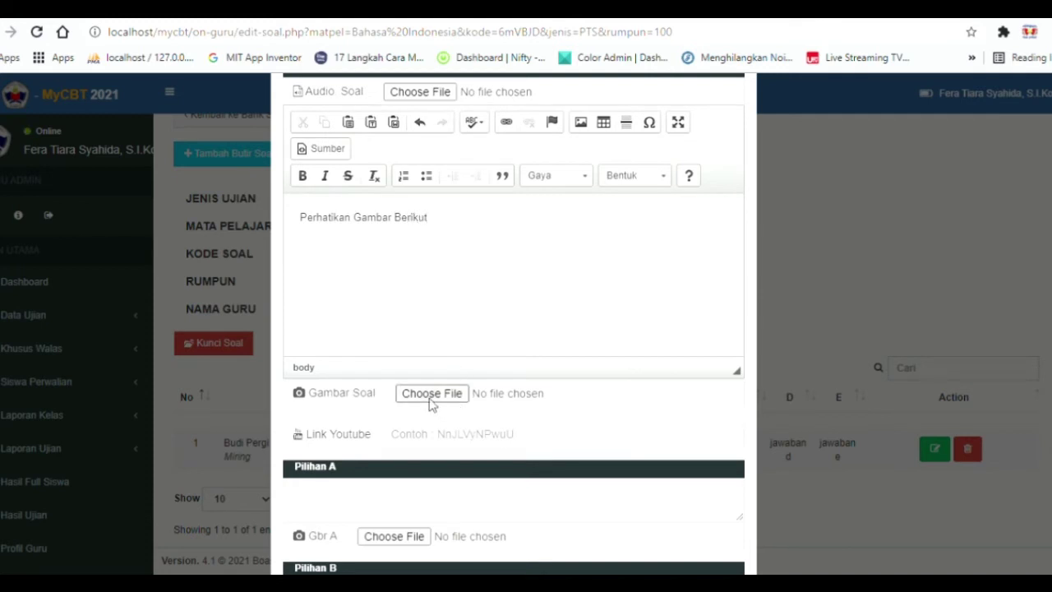
click(457, 398)
Fill question 2's answer choices A–C with 'jawaban a', 'jawaban b', 'jawaban c'.
scroll(448, 437, down, 2)
click(409, 355)
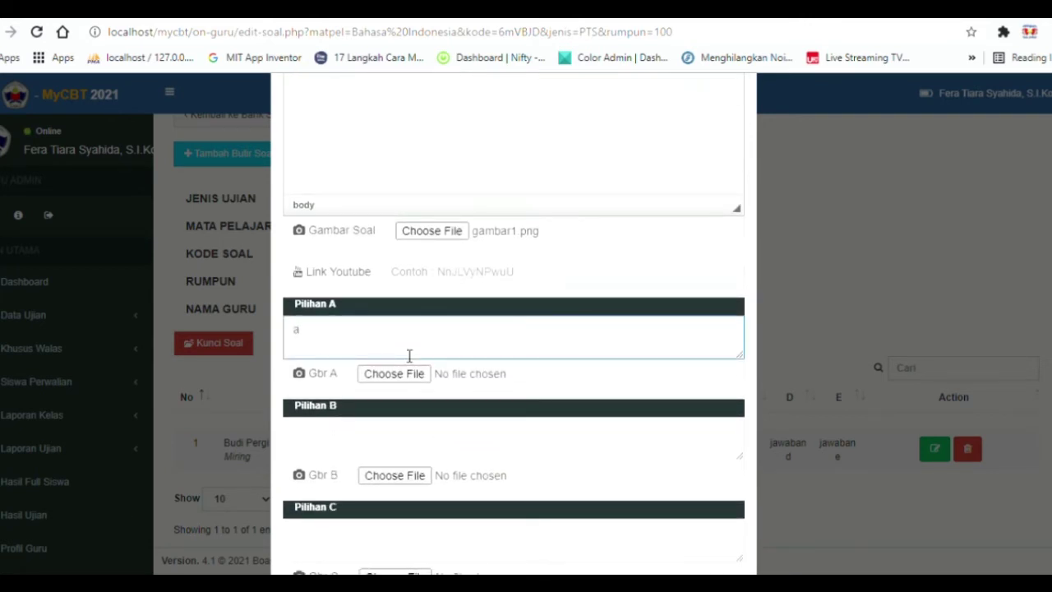
text(a)
key(ctrl+a)
text(jawaban a)
click(424, 460)
text(ja)
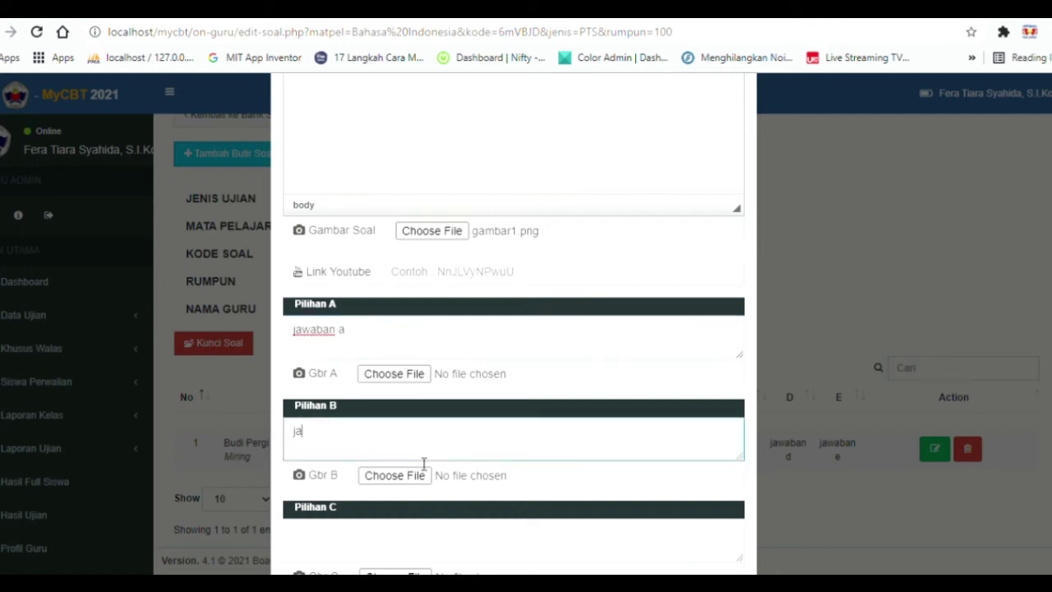
text(waban b)
scroll(415, 386, down, 3)
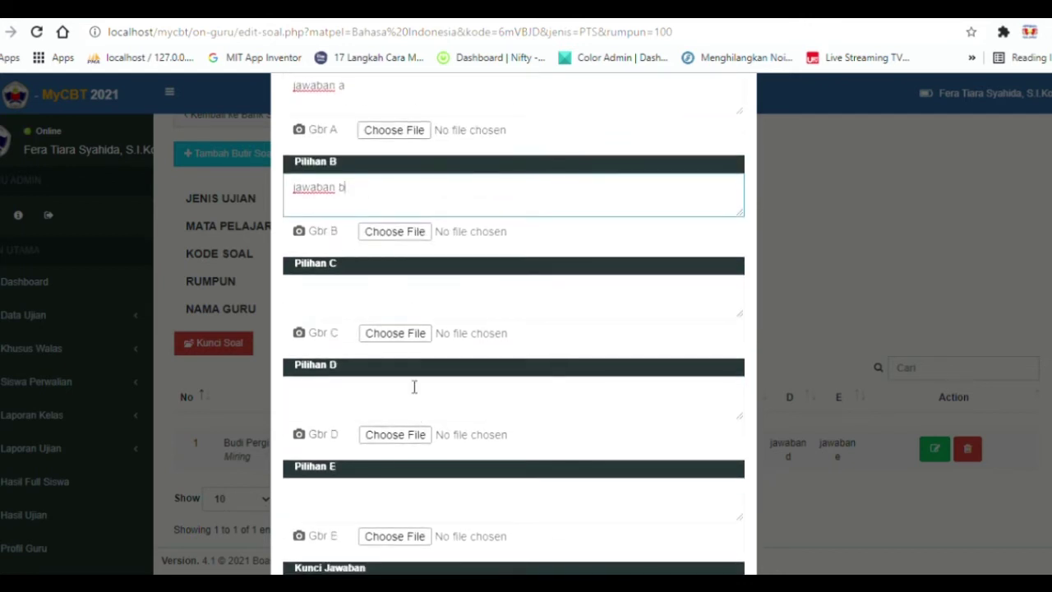
click(409, 306)
text(jawaban c)
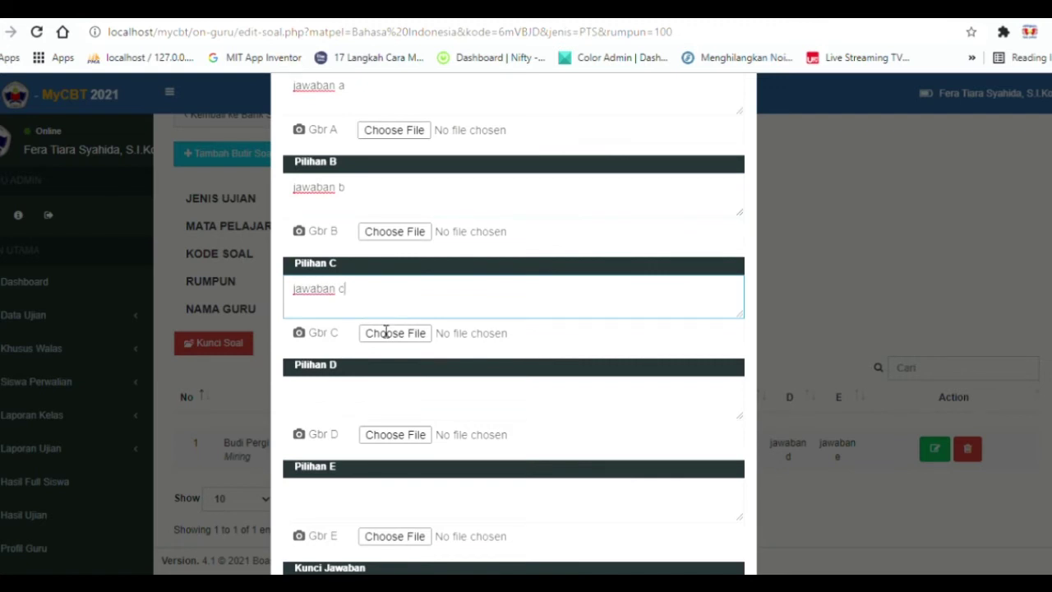
Enter choices D and E ('jawaban e'), set answer key D, and save question 2.
scroll(391, 325, down, 2)
click(398, 283)
text(jawaban d)
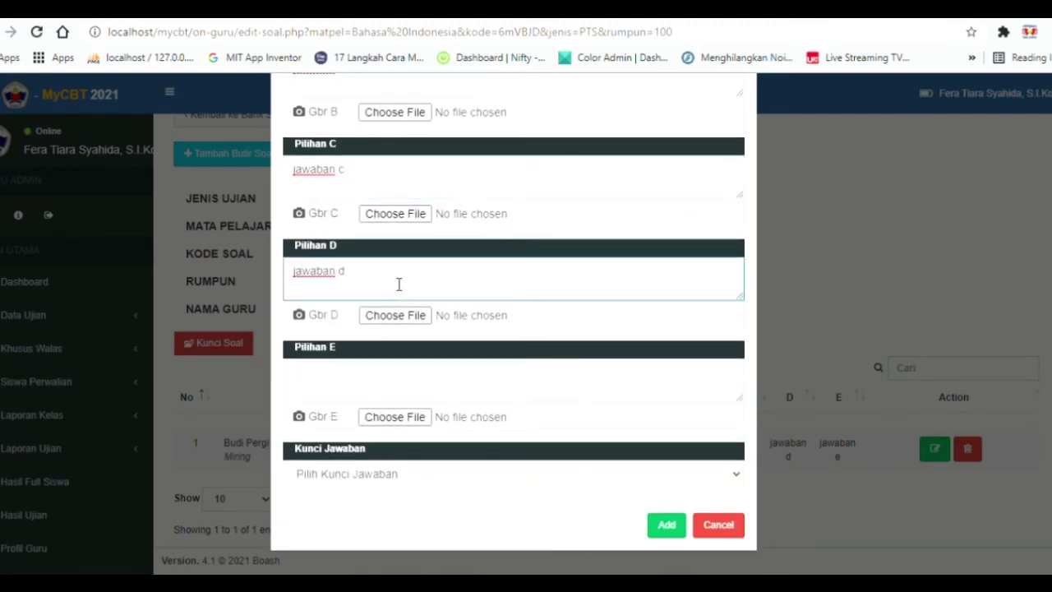
click(395, 369)
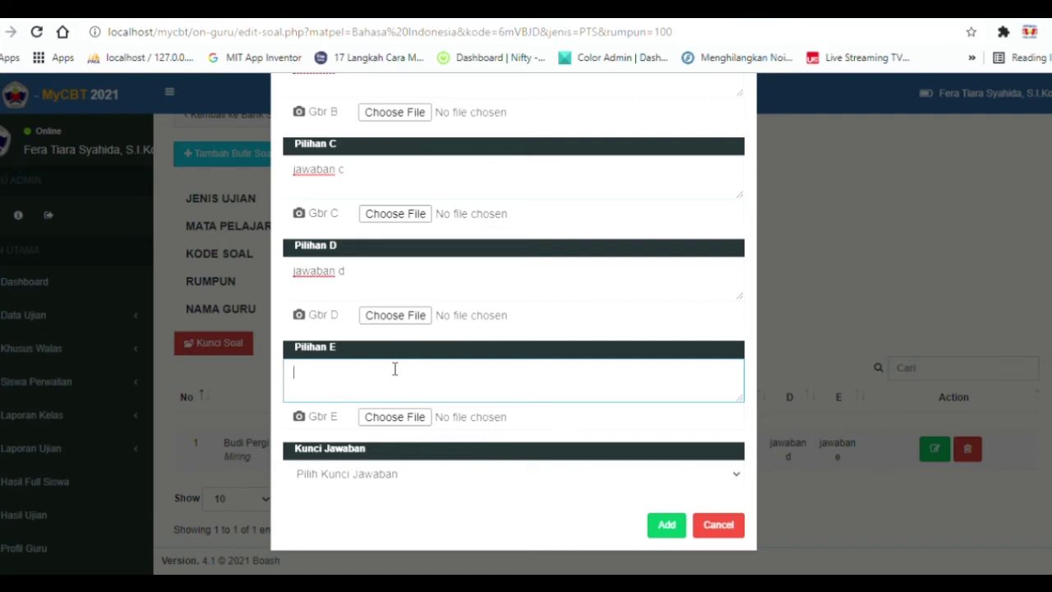
text(jawaban e)
click(319, 483)
click(362, 444)
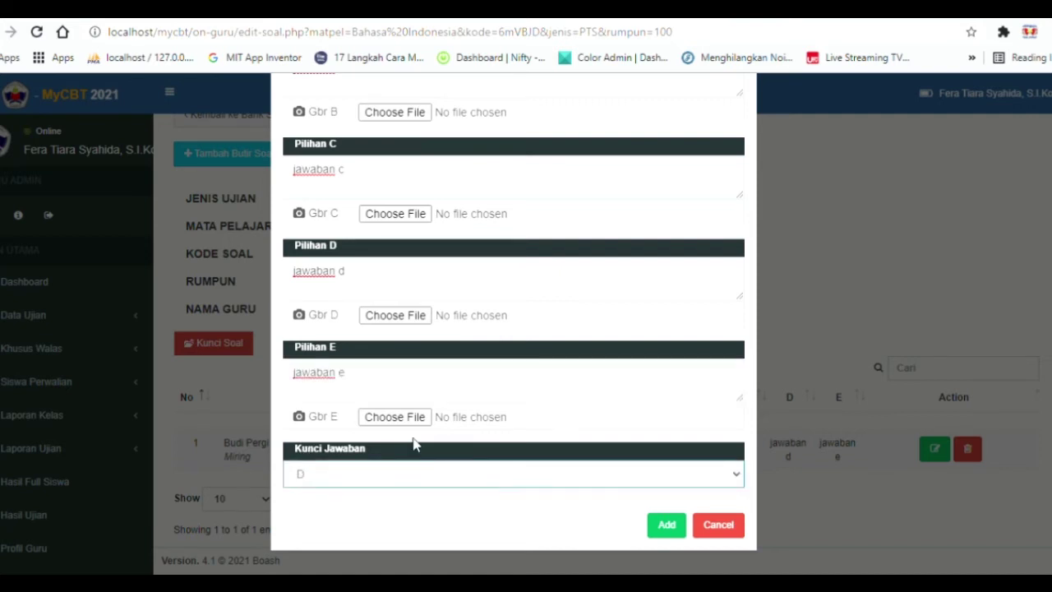
click(666, 525)
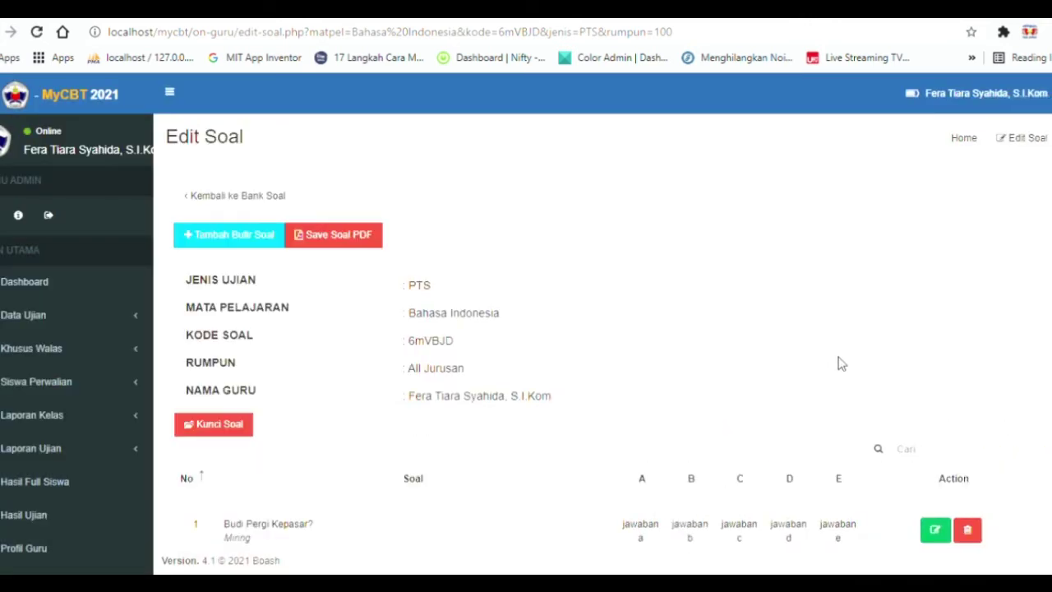
Open a fresh Tambah Soal form for question 3.
scroll(583, 321, down, 2)
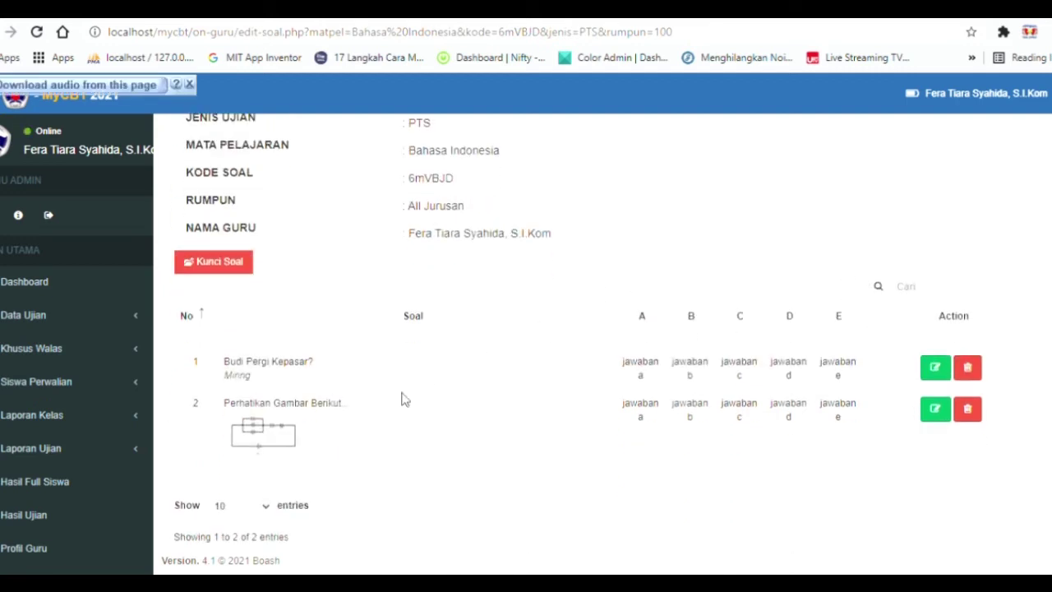
scroll(378, 362, up, 2)
click(194, 232)
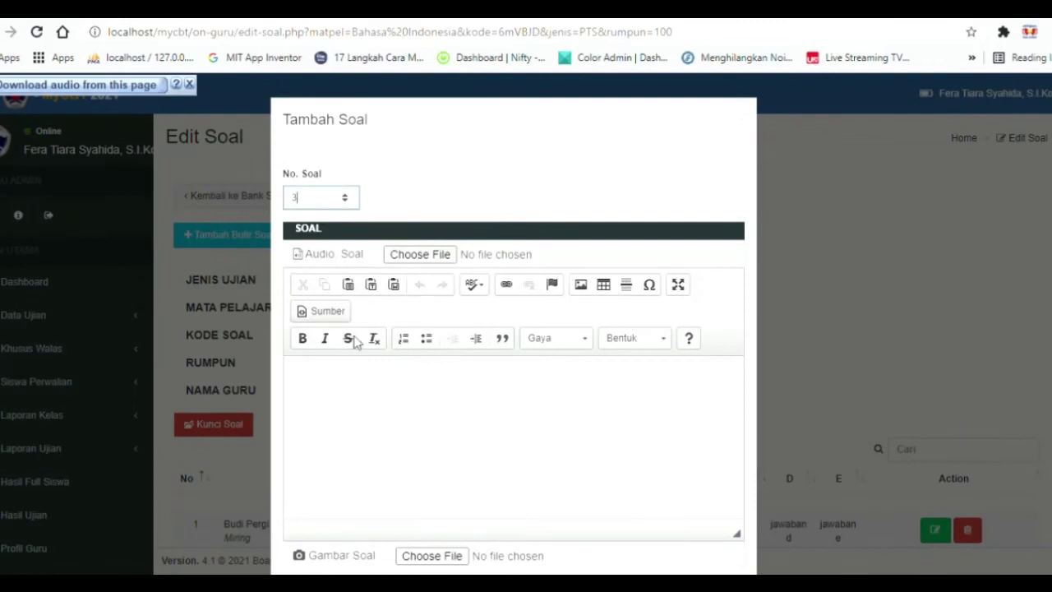
Enter the question text 'Opsi Jawaban Bergambar' and attach pictures to options A, B and C.
scroll(395, 368, down, 1)
text(Opsi Jawaban)
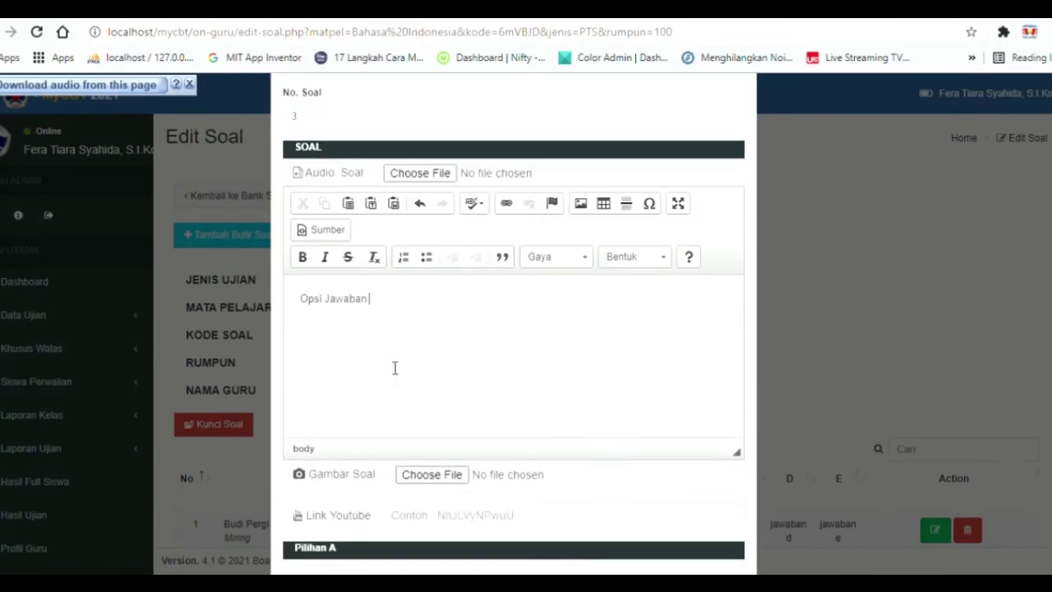
text( Bergambar)
scroll(390, 359, down, 3)
click(419, 375)
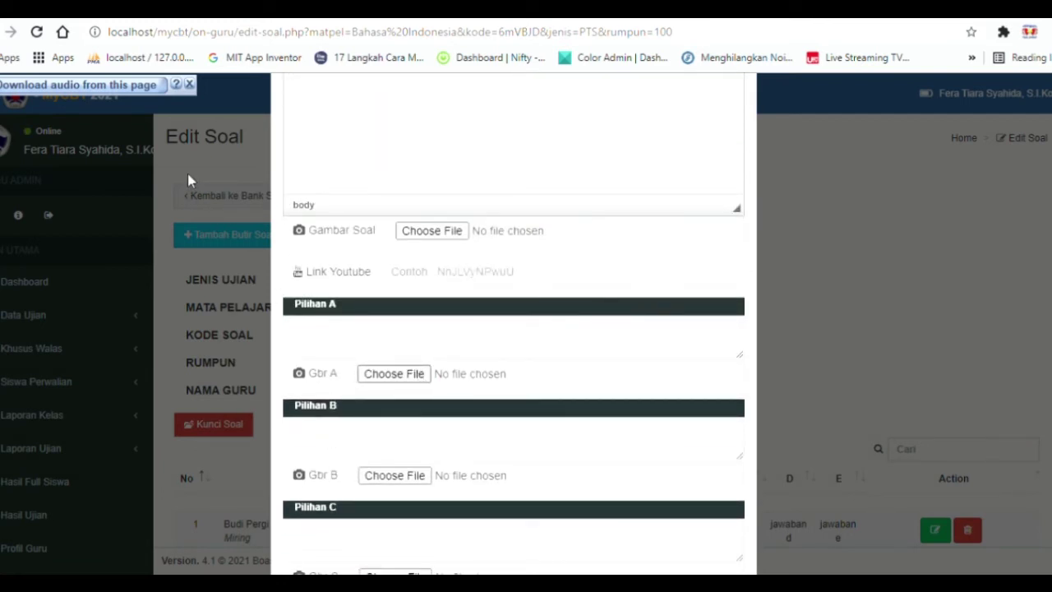
scroll(390, 311, down, 2)
click(393, 313)
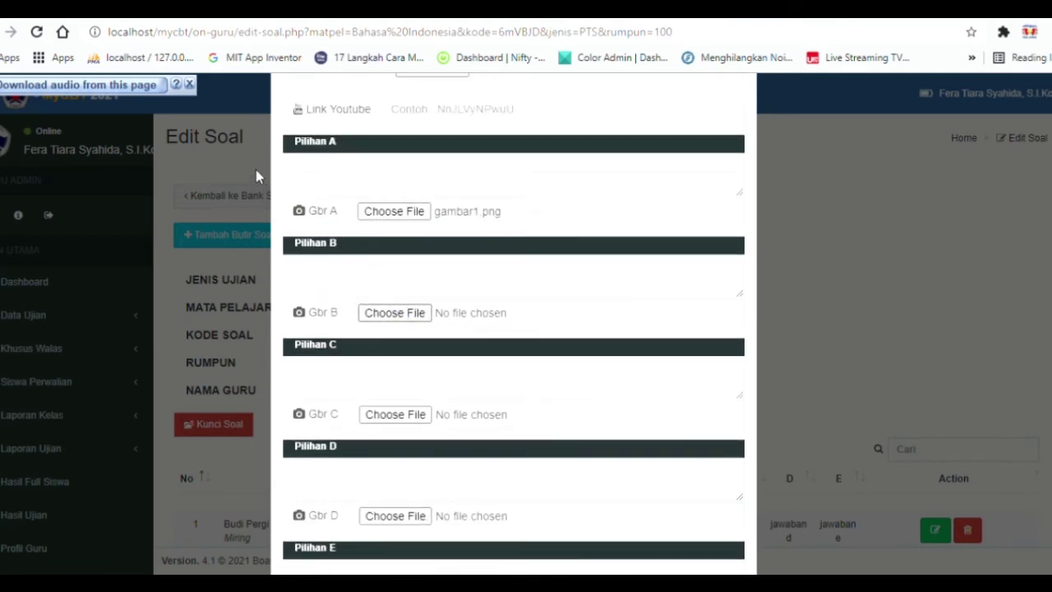
scroll(460, 308, down, 1)
click(420, 334)
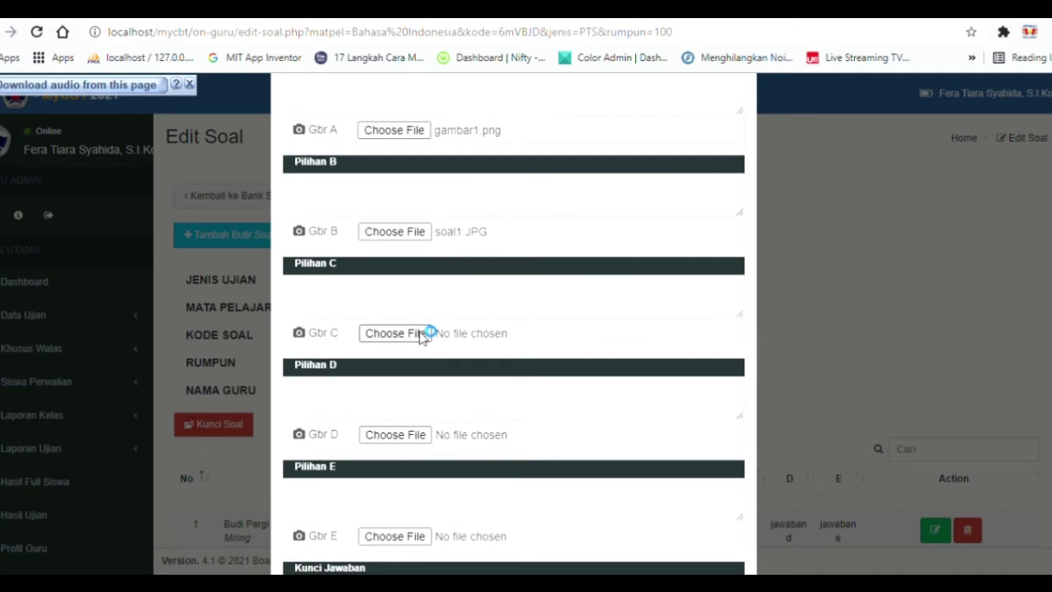
Attach pictures to options D and E, set answer key D, and save question 3.
scroll(457, 311, down, 1)
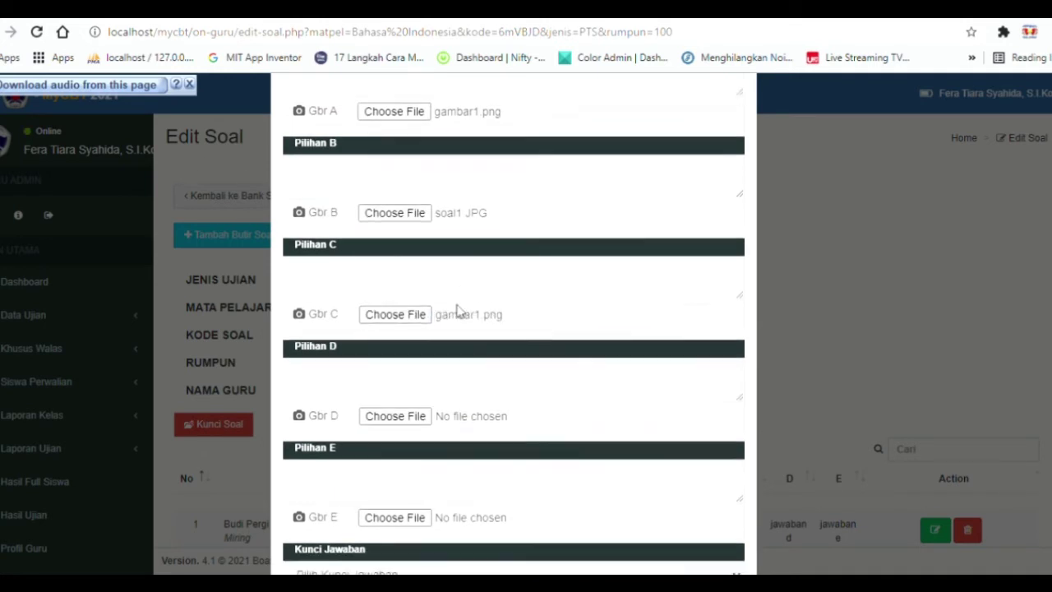
scroll(458, 312, down, 1)
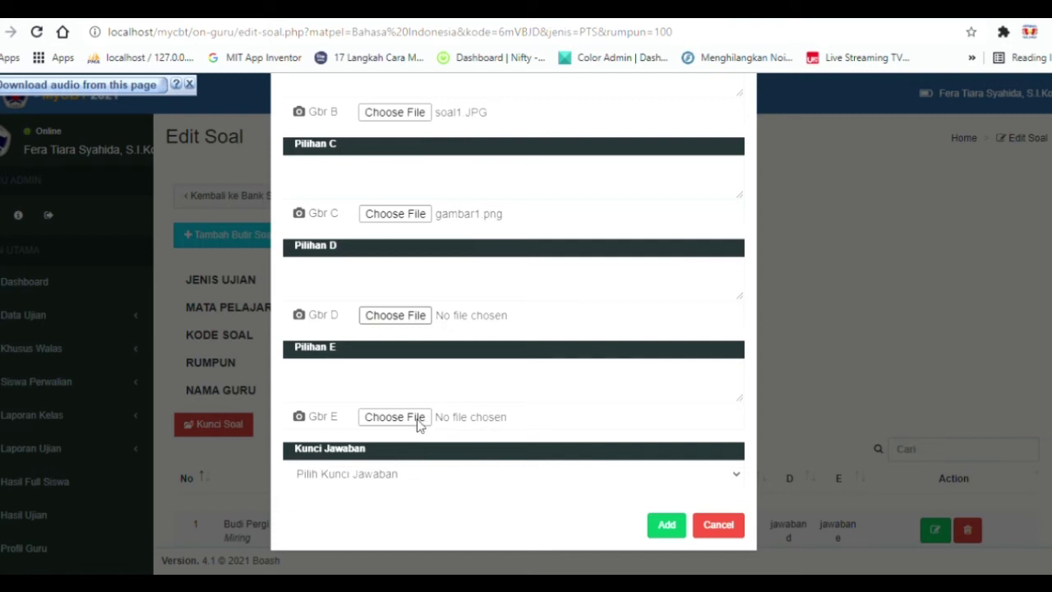
double_click(362, 161)
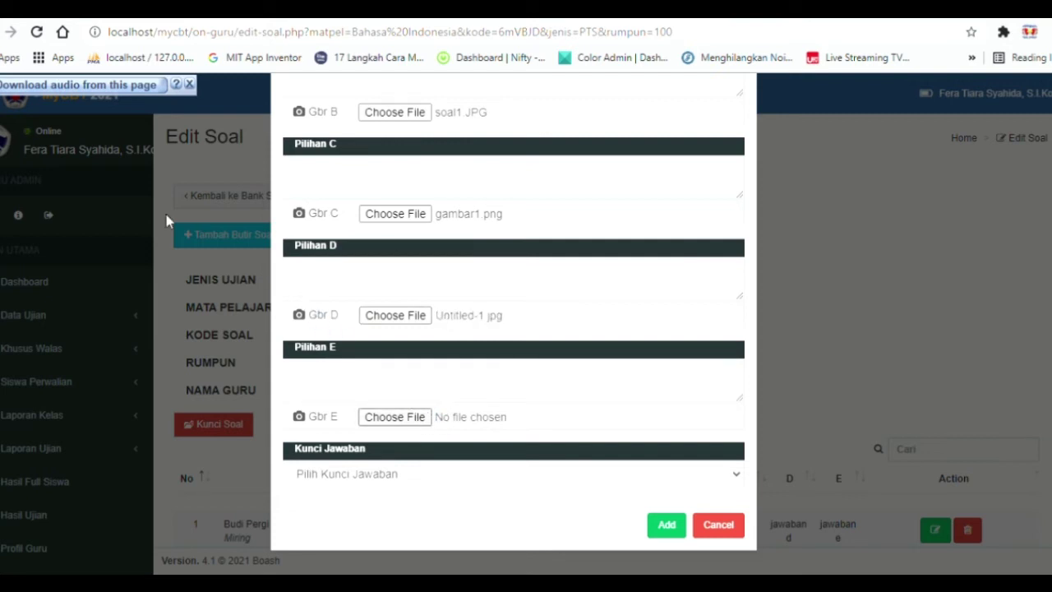
double_click(151, 131)
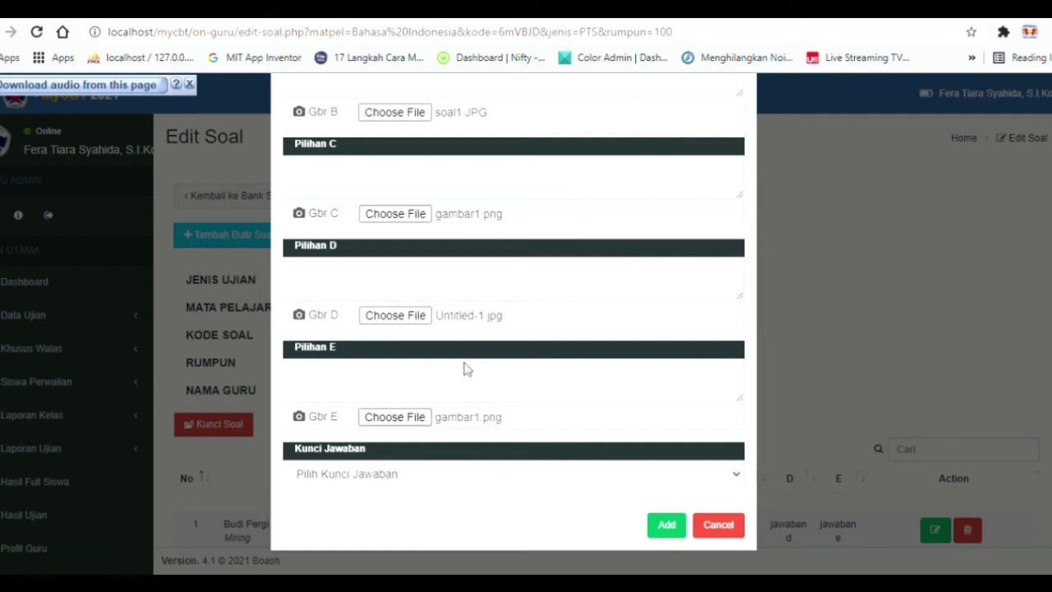
click(501, 477)
click(383, 436)
click(663, 524)
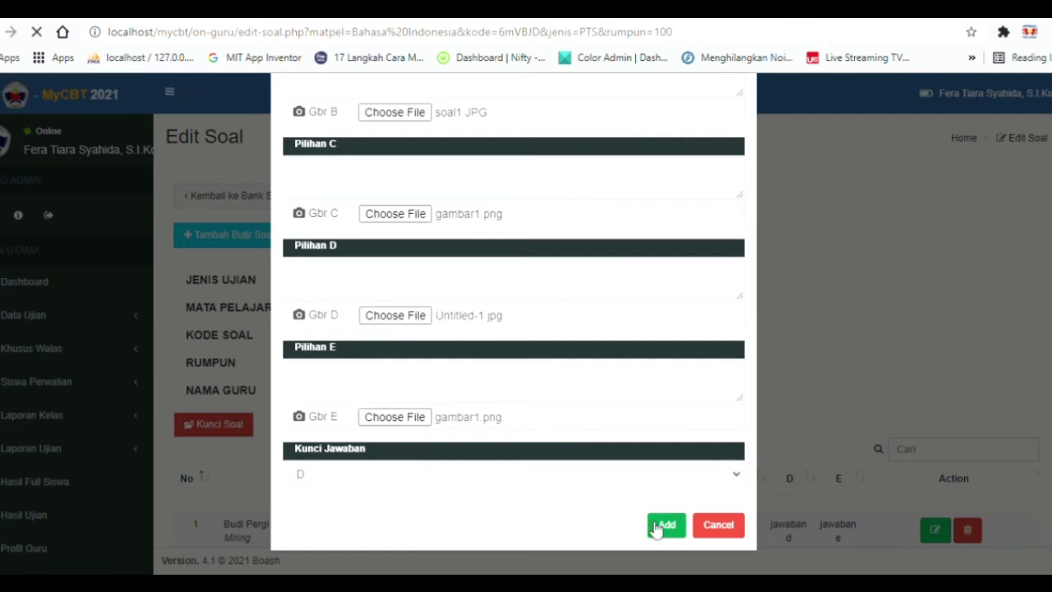
scroll(584, 337, down, 3)
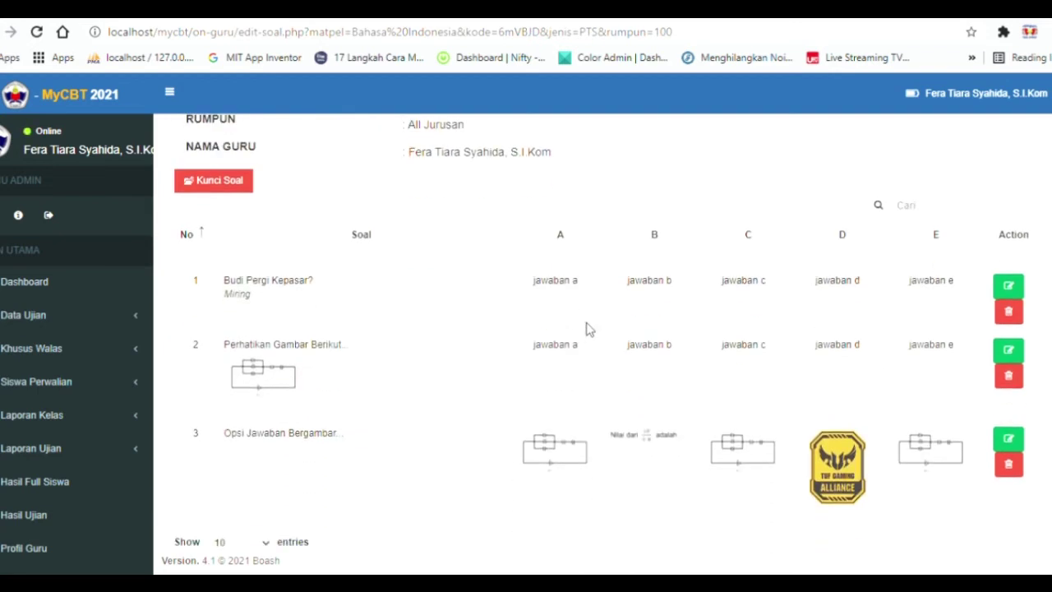
Review questions 1–3 in the Edit Soal table, then open a new question form.
scroll(586, 329, down, 1)
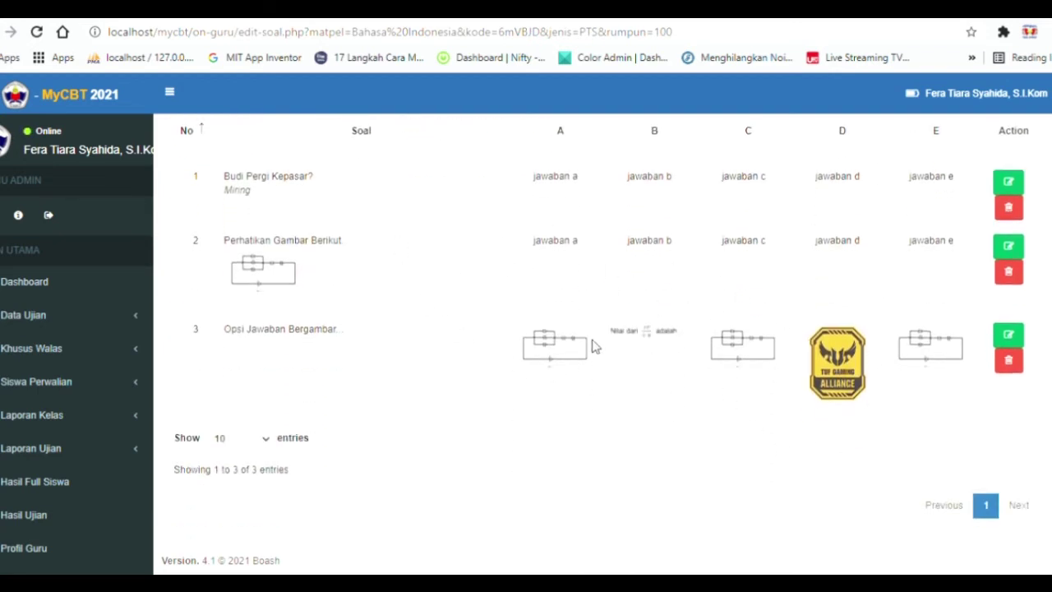
scroll(595, 346, up, 1)
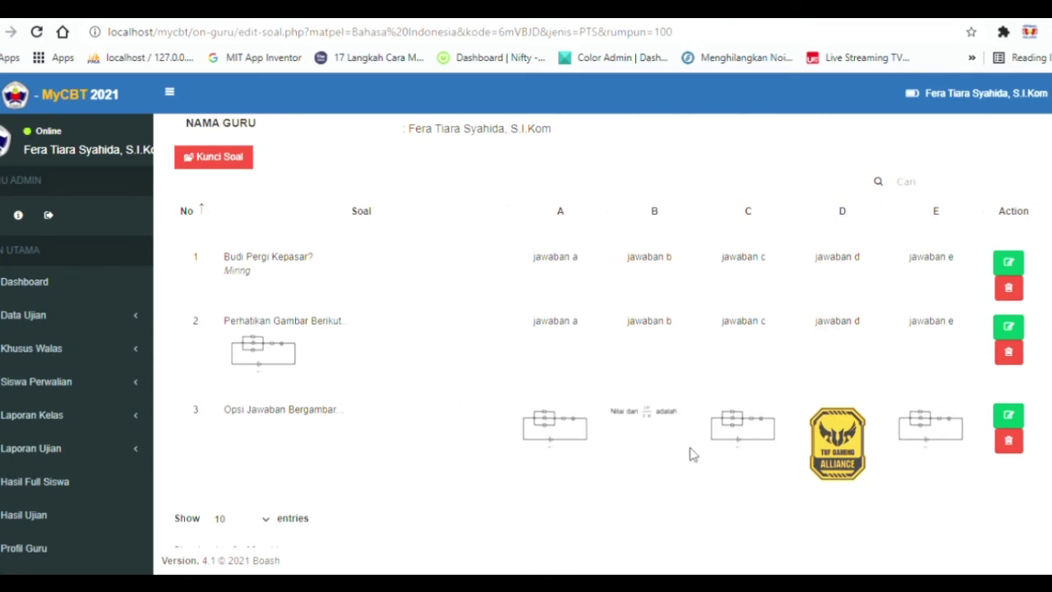
scroll(272, 199, up, 3)
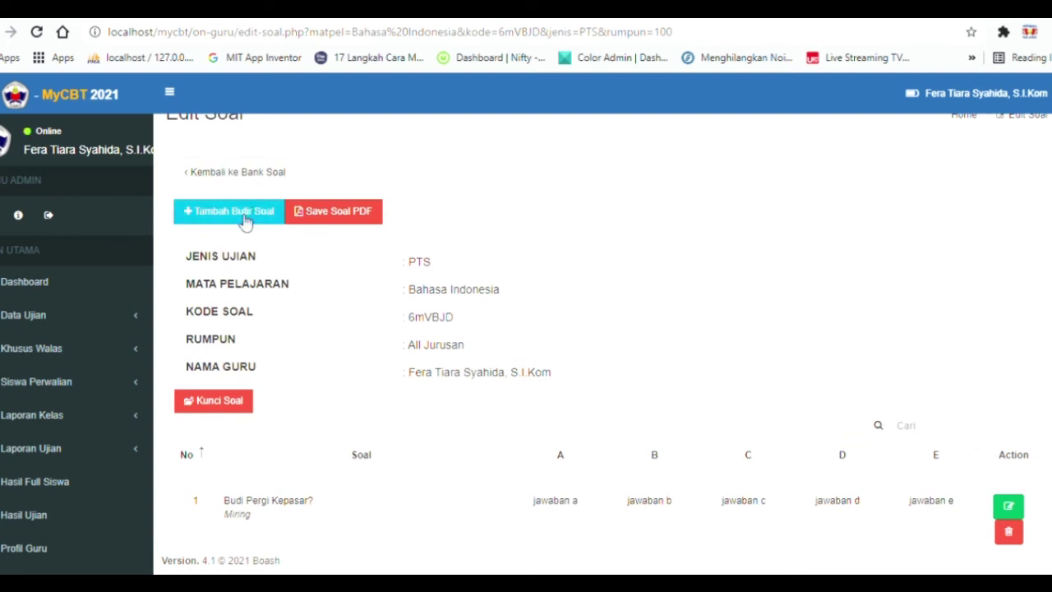
click(230, 210)
Number the question 4, type 'Soal Audio atau Listening', and attach the xxx mp3 audio file.
click(424, 390)
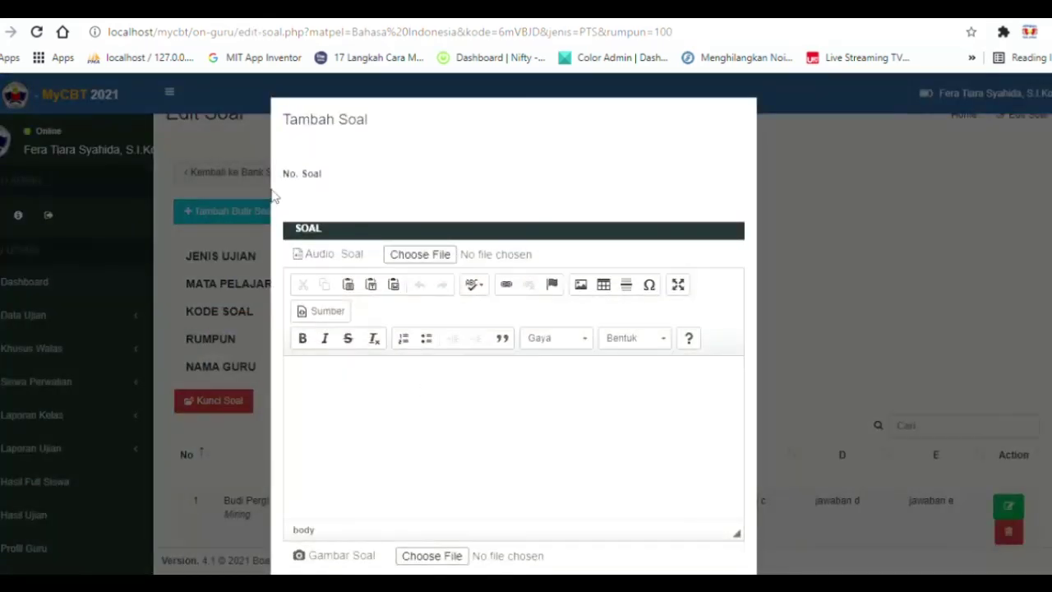
click(314, 203)
text(4)
click(434, 425)
text(Soal Audio atau )
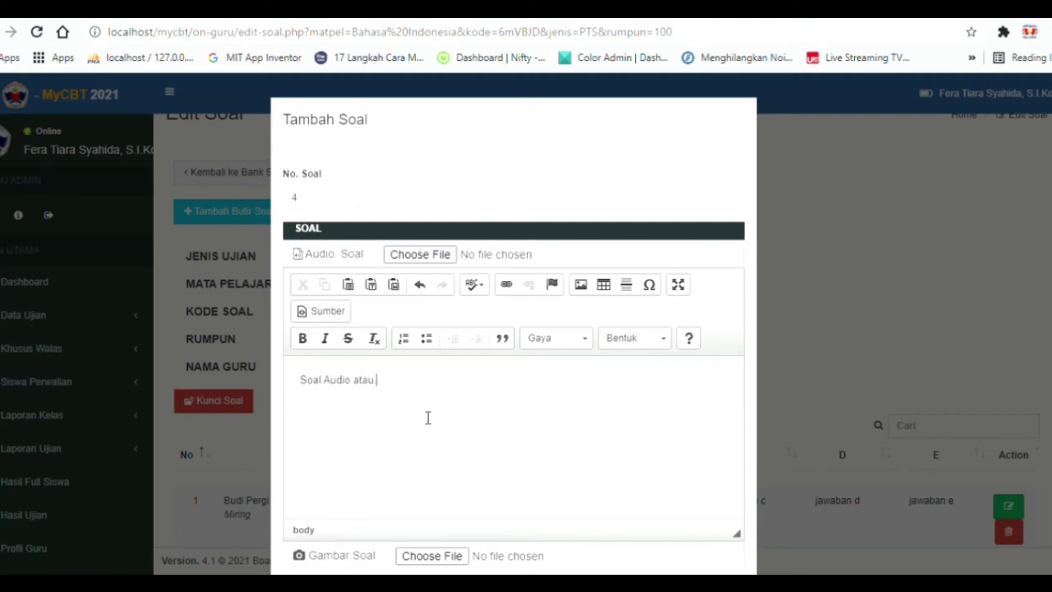
text(Listening)
scroll(444, 444, down, 3)
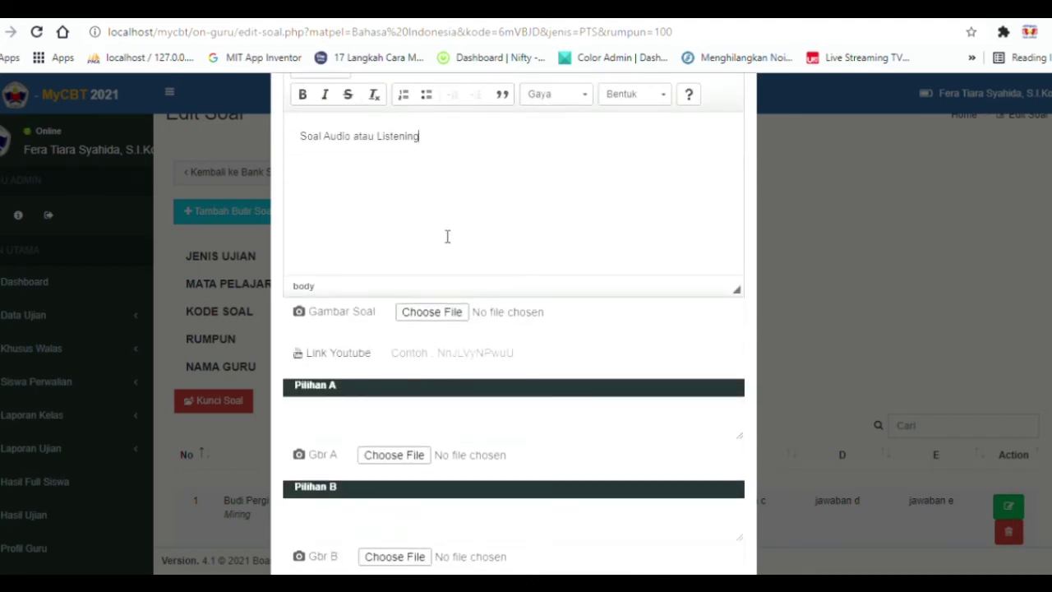
scroll(452, 230, up, 2)
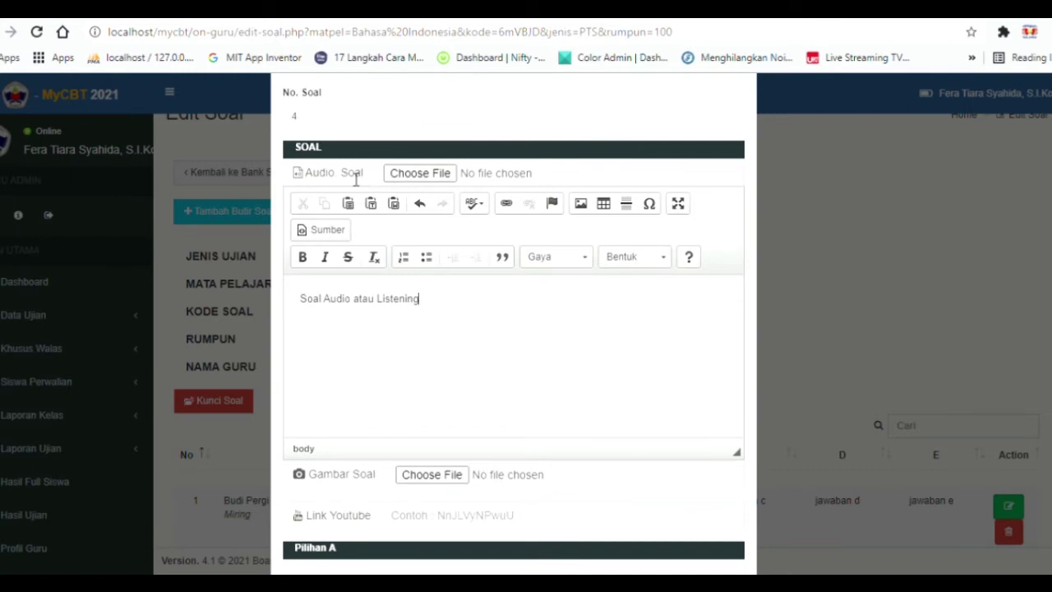
click(427, 177)
scroll(512, 324, down, 2)
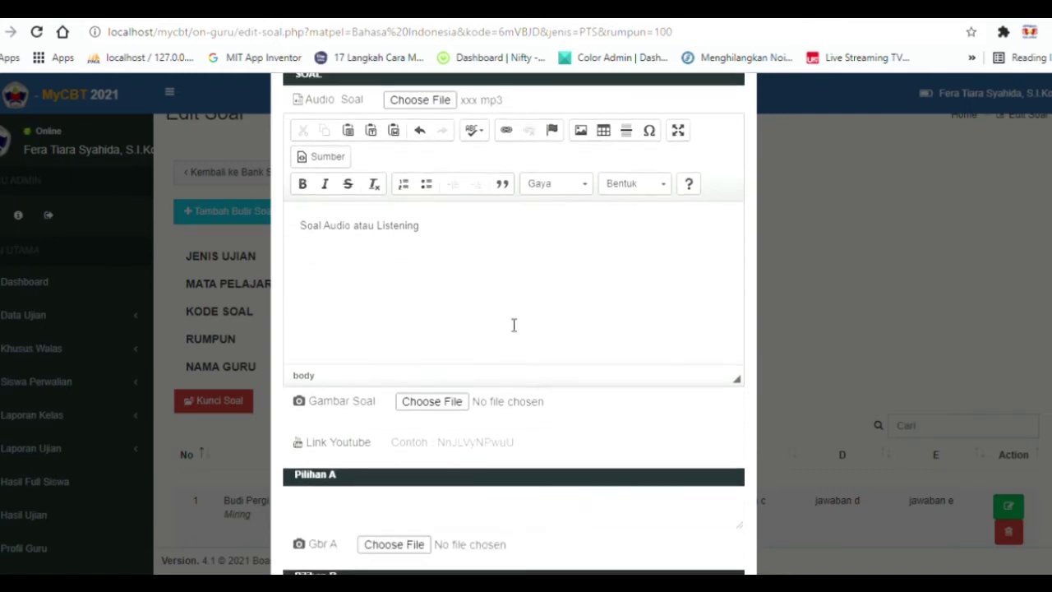
scroll(482, 277, up, 1)
scroll(482, 277, up, 1)
scroll(500, 254, down, 5)
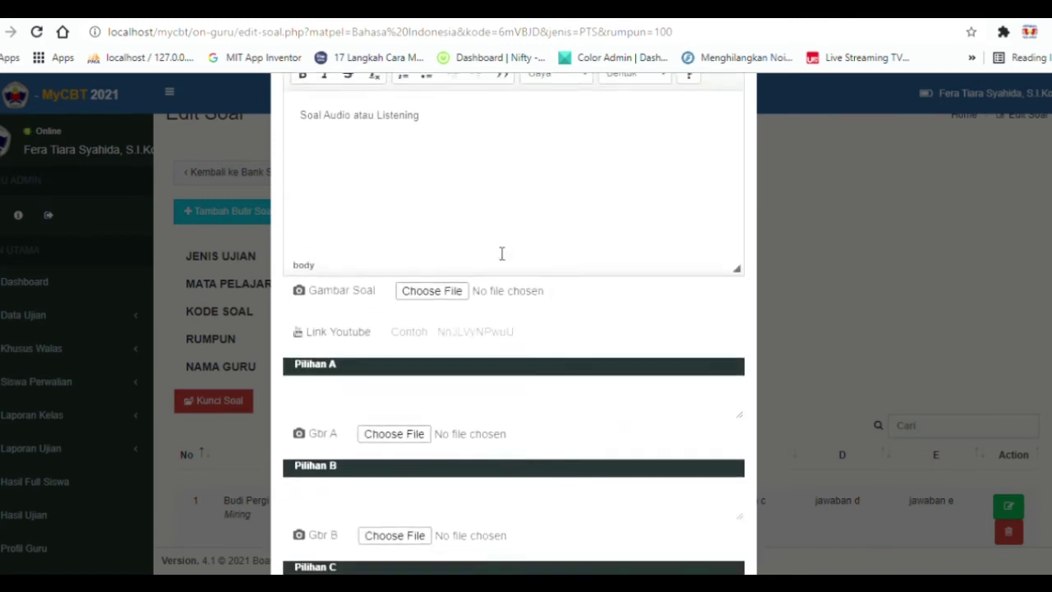
Fill answer options A, B and C with 'jawaban A', 'jawaban B' and 'jawaban C'.
click(445, 189)
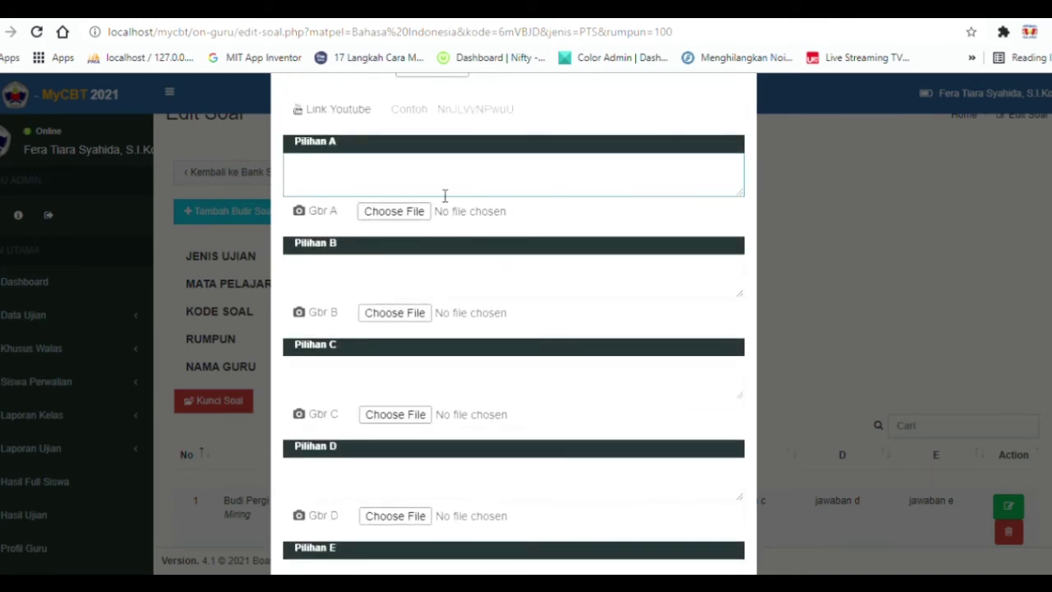
text(jawaban A)
click(419, 280)
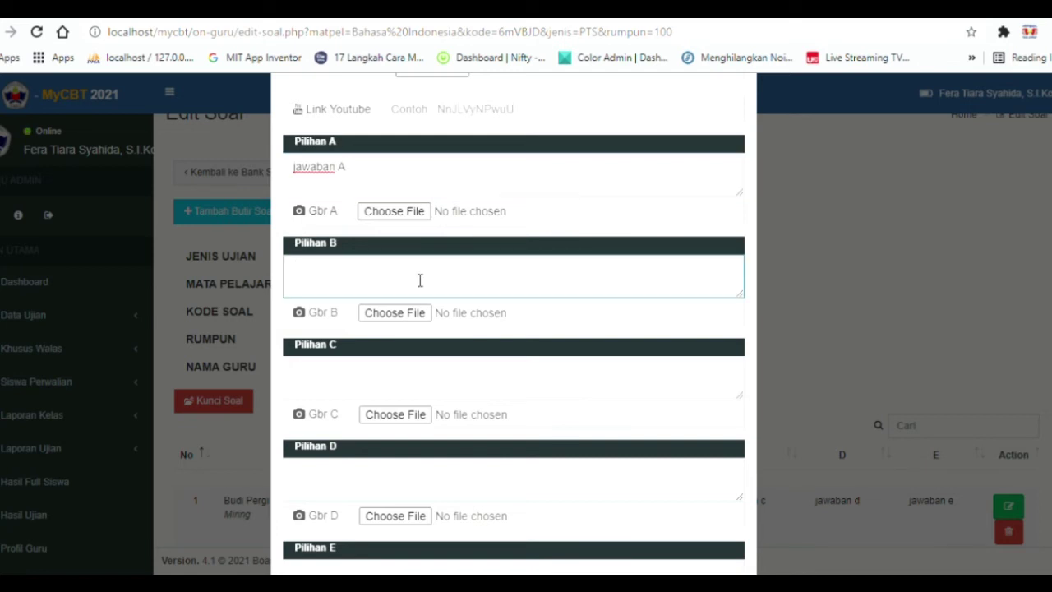
text(jawaban B)
scroll(419, 280, down, 1)
click(423, 310)
text(jaw)
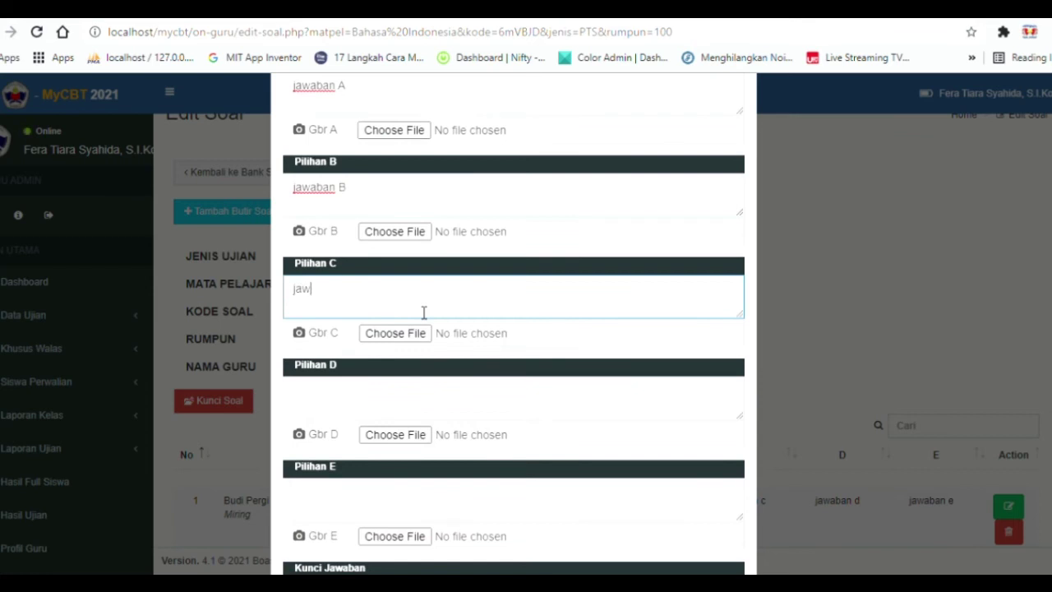
text(aban C)
Fill options D and E with 'jawaban', set the answer key to D, and add question 4.
click(373, 408)
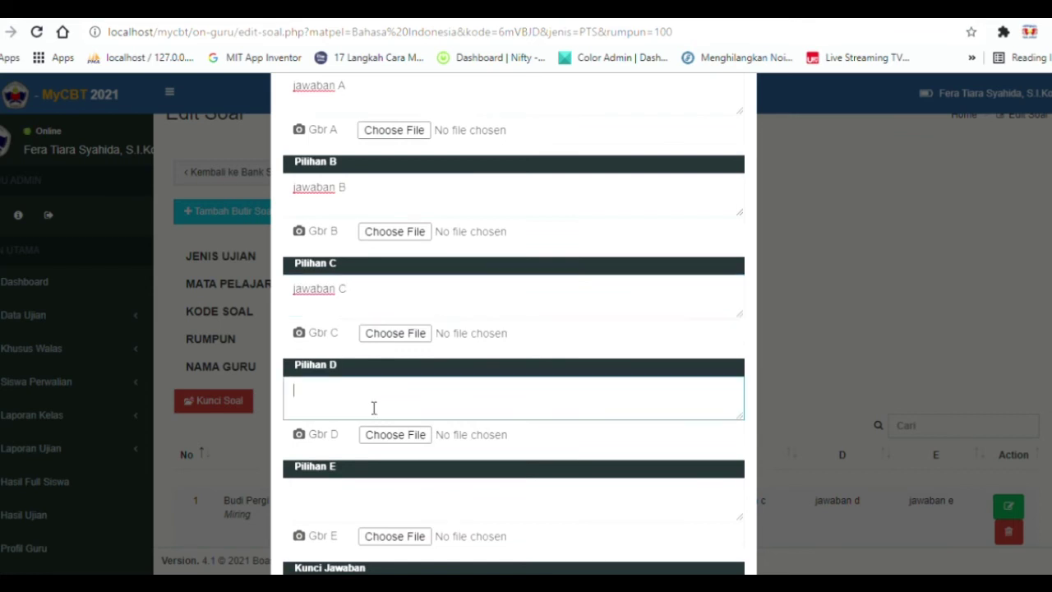
text(jawaban D)
click(369, 498)
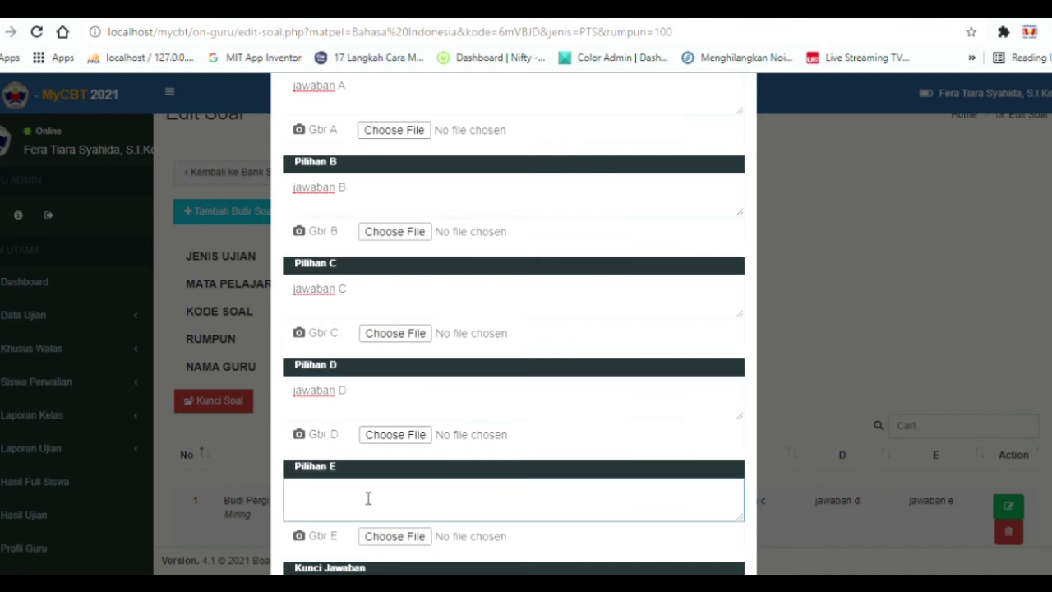
text(jawaban E)
scroll(369, 497, down, 2)
click(376, 486)
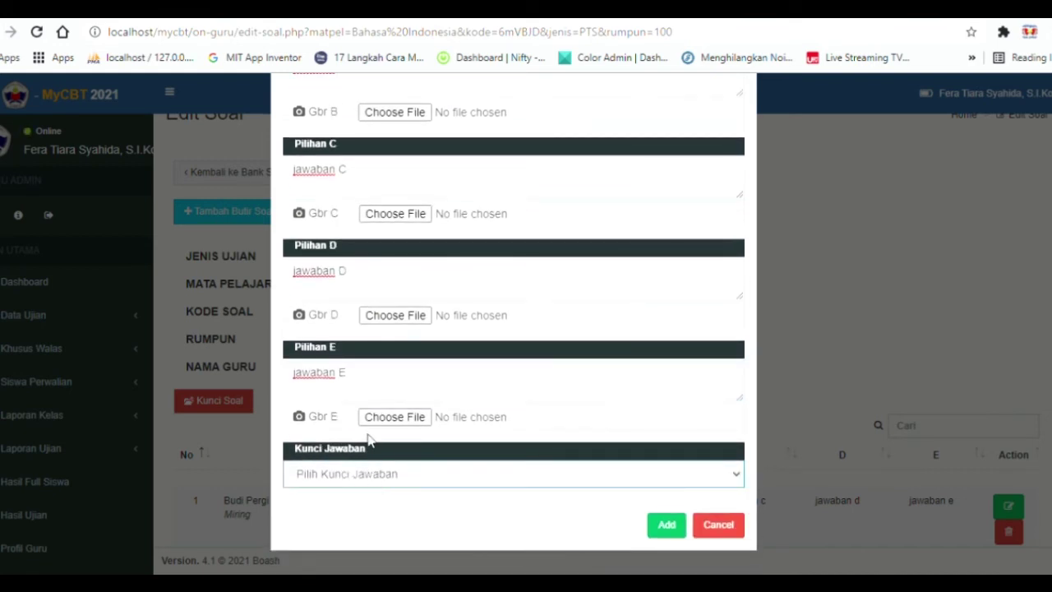
click(429, 463)
click(666, 524)
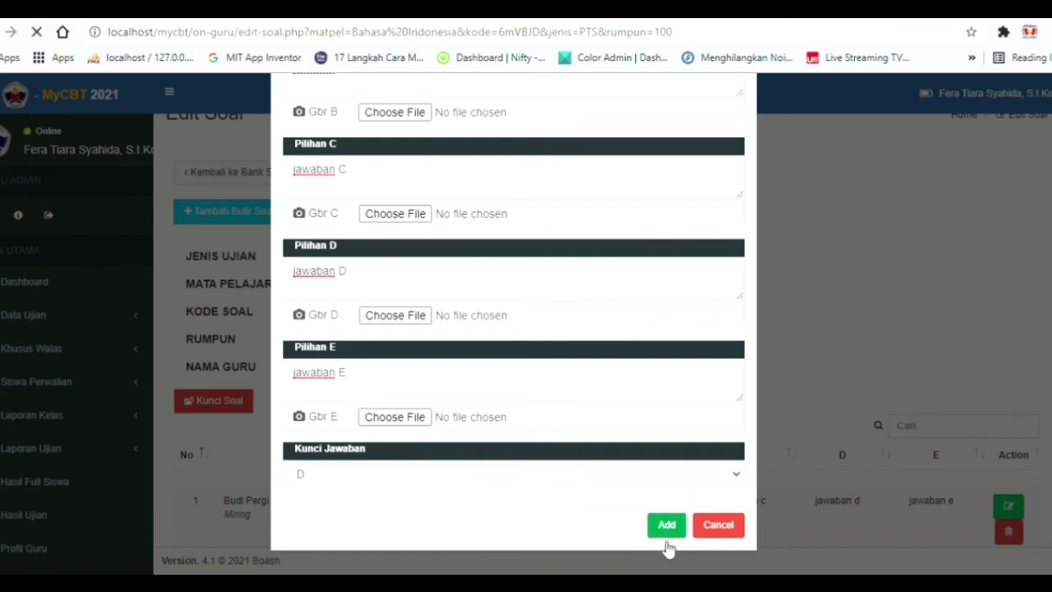
Play question 4's listening audio, skip ahead to 1:38, and pause it.
scroll(599, 322, down, 5)
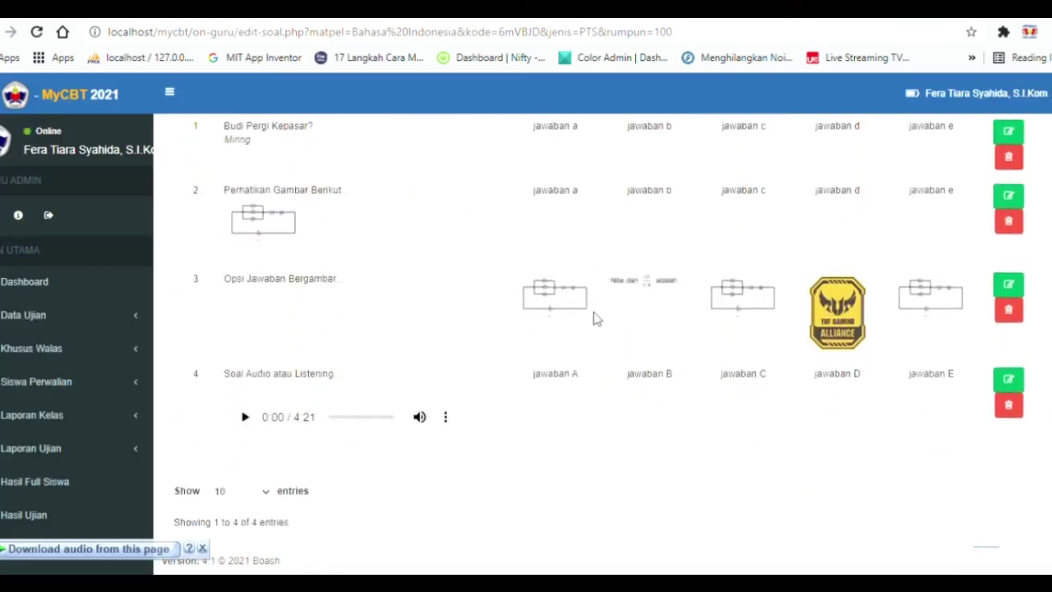
click(256, 414)
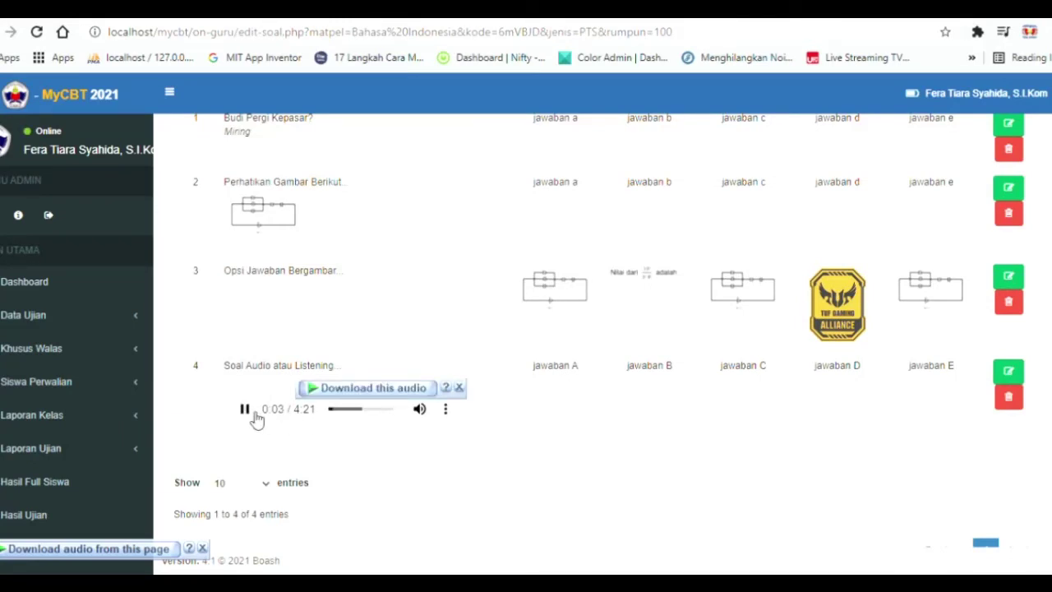
click(461, 388)
click(352, 409)
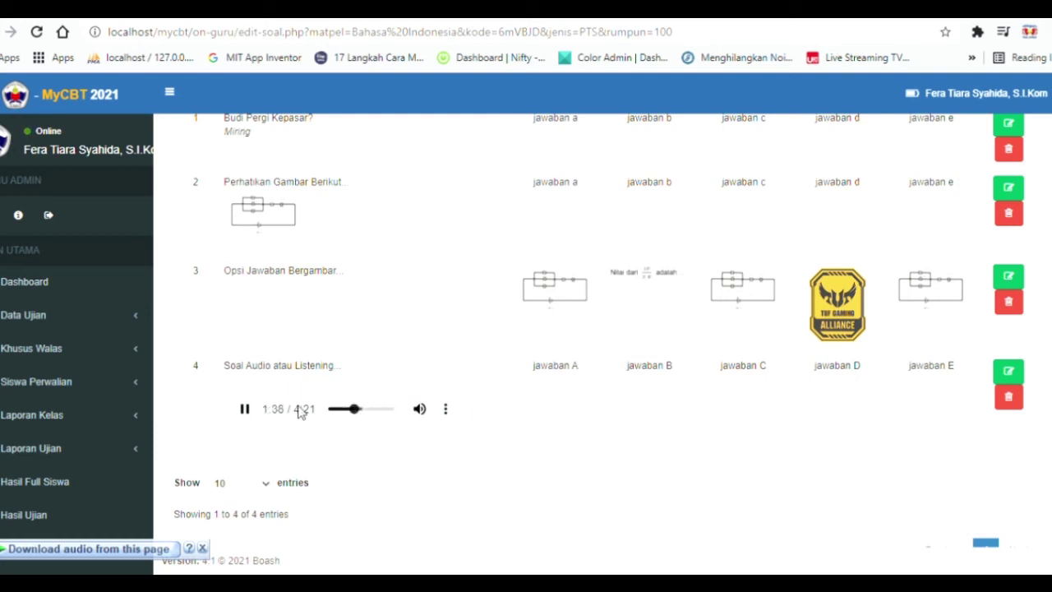
click(247, 410)
scroll(497, 419, up, 5)
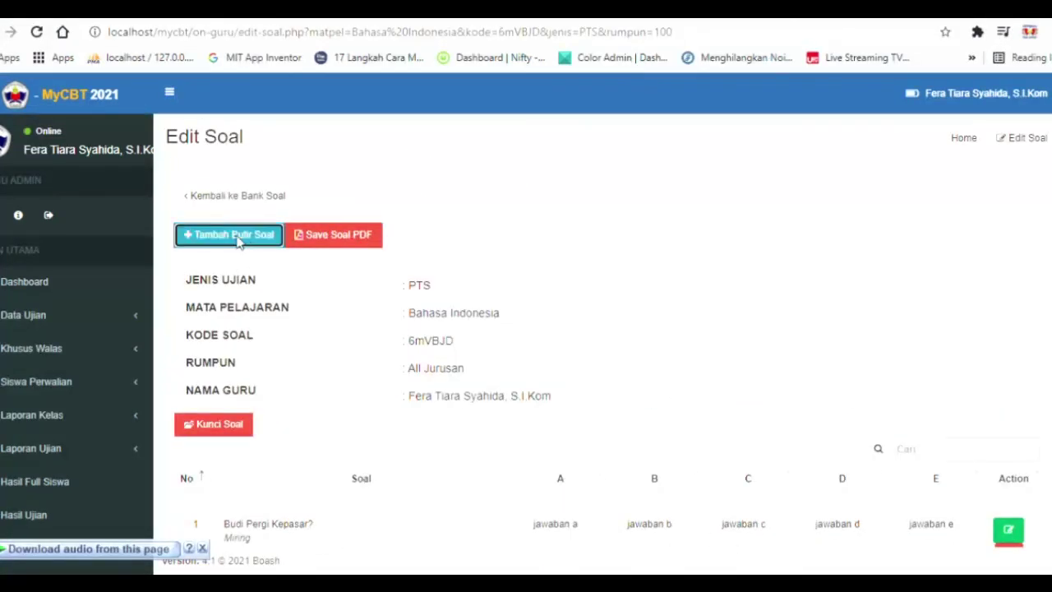
Open a new question 5 form and enter 'Soal Video Youtube cukup ambil id link Youtube' as its text.
click(235, 235)
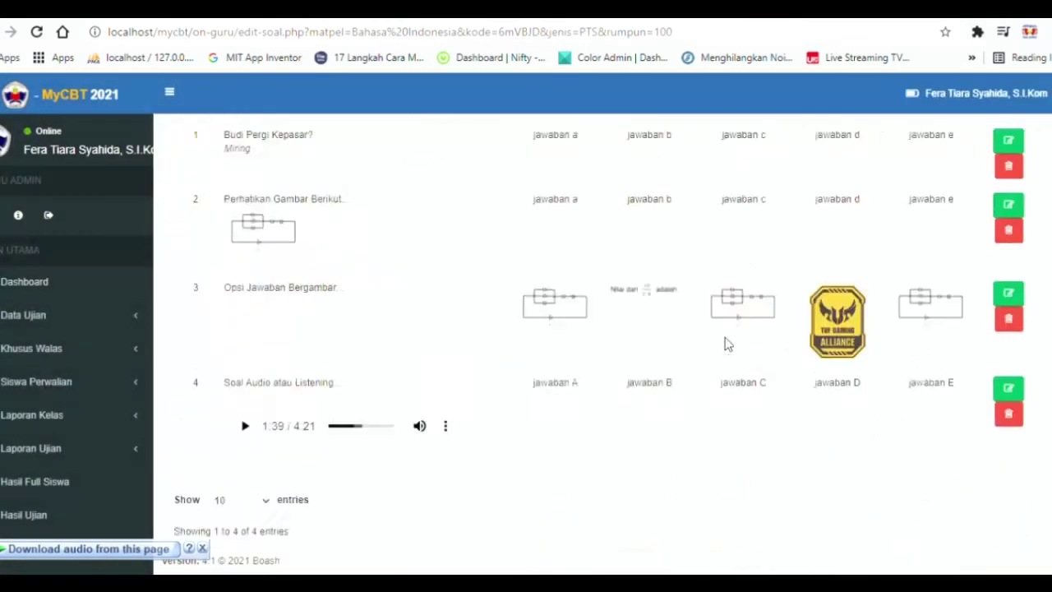
scroll(728, 343, down, 1)
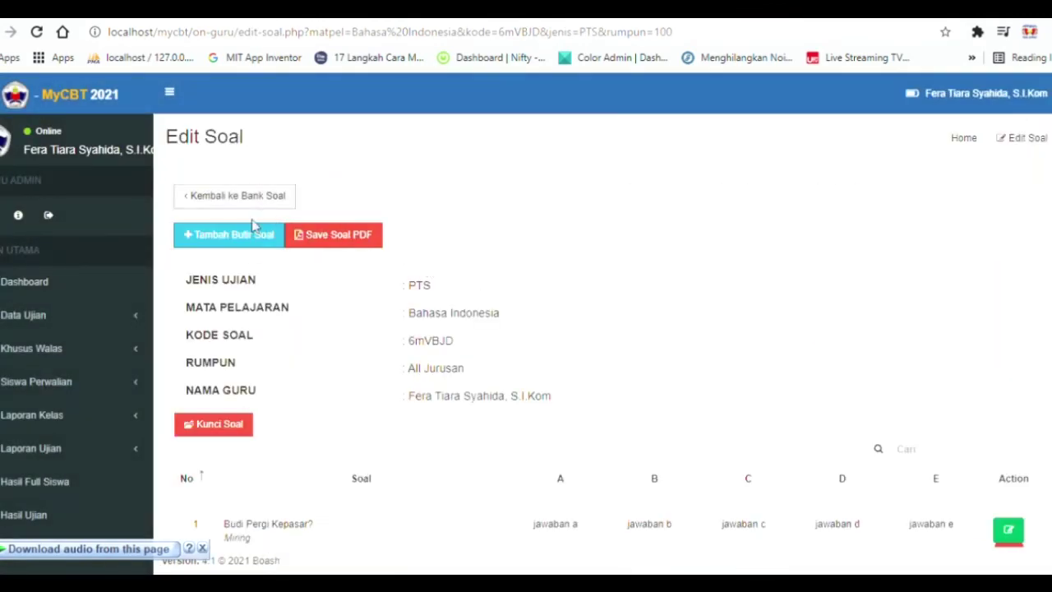
click(253, 226)
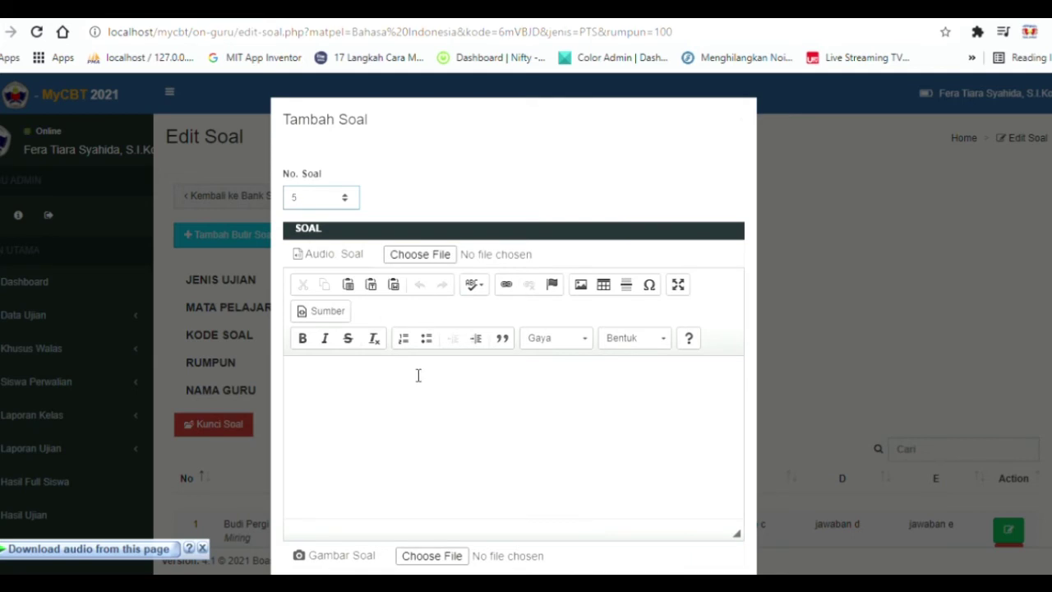
click(458, 417)
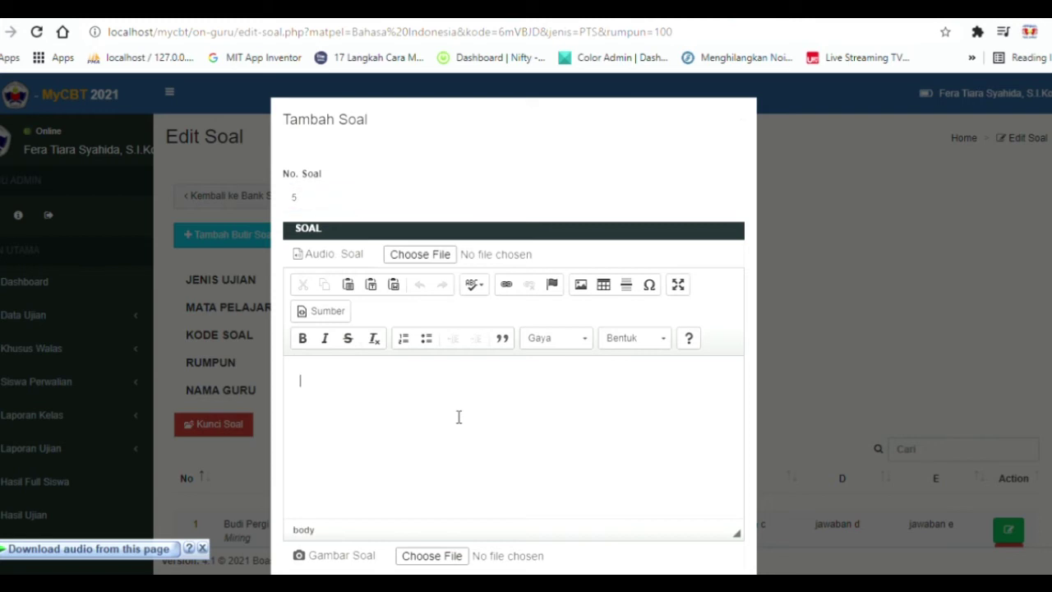
text(Soal Video Youtube)
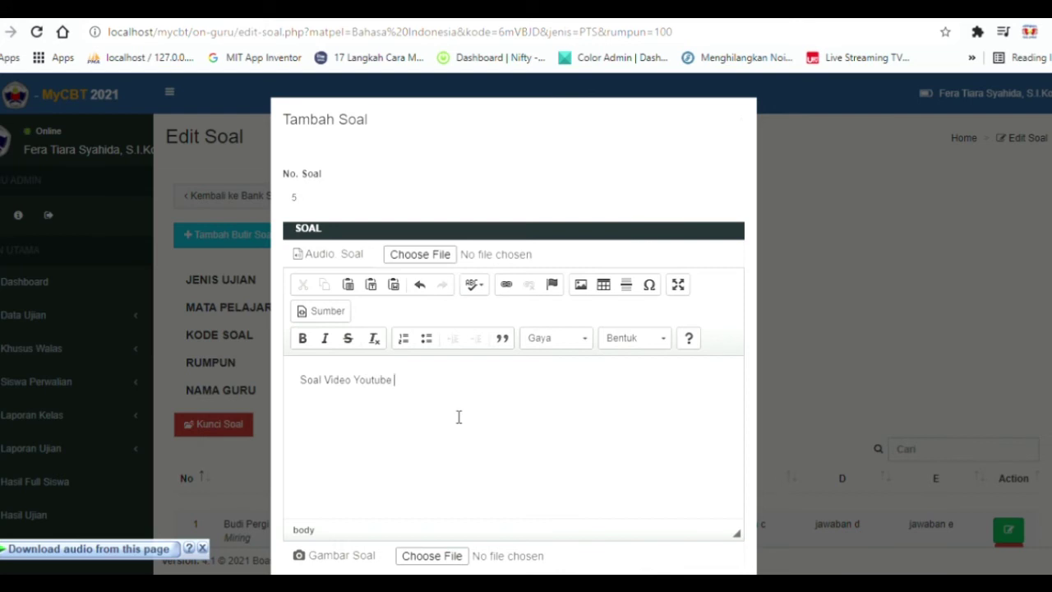
scroll(472, 381, down, 2)
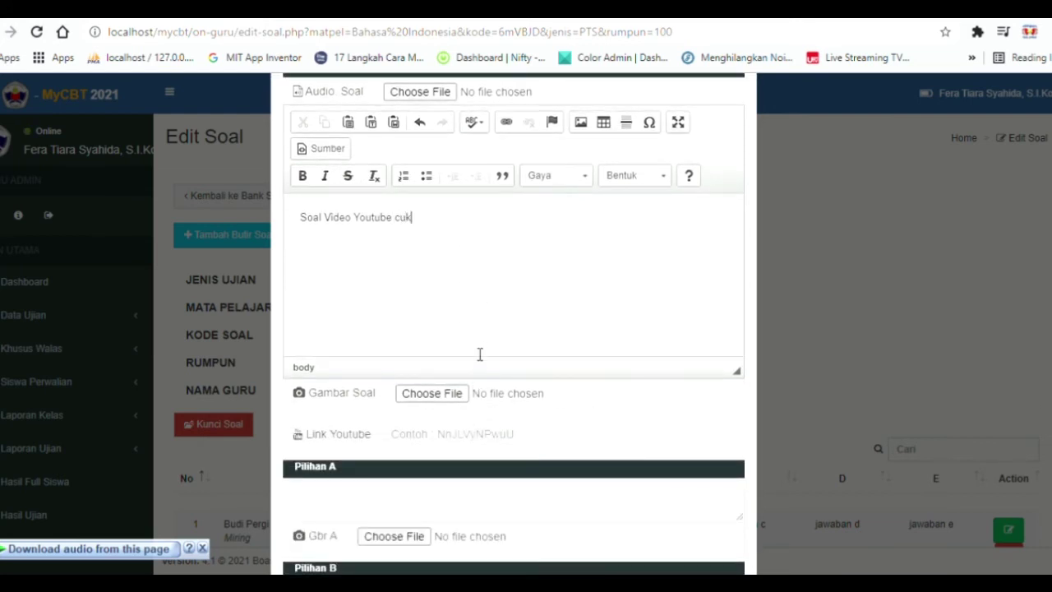
text(Youtube cukup ambil id link Youtube)
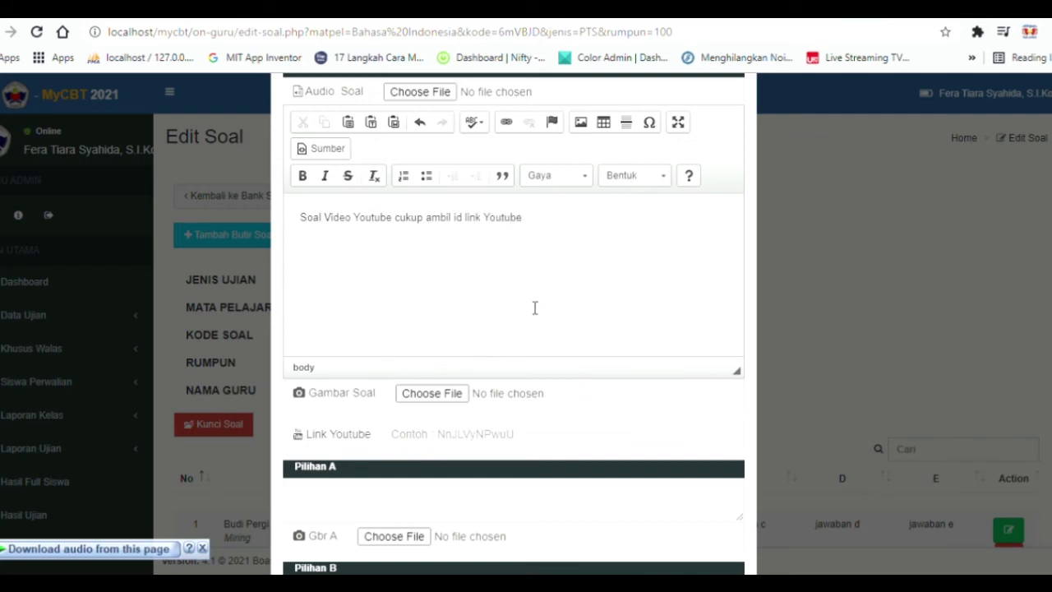
key(ctrl+Tab)
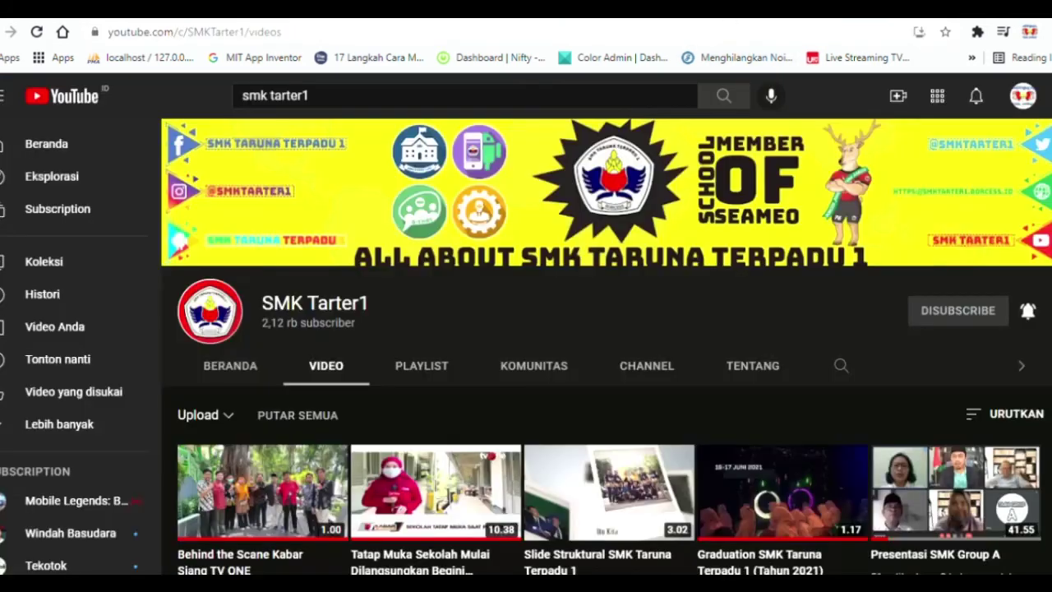
Open the 'Behind the Scane Kabar Siang TV ONE' video and copy its ID SW5GW37Nywc.
scroll(634, 293, down, 2)
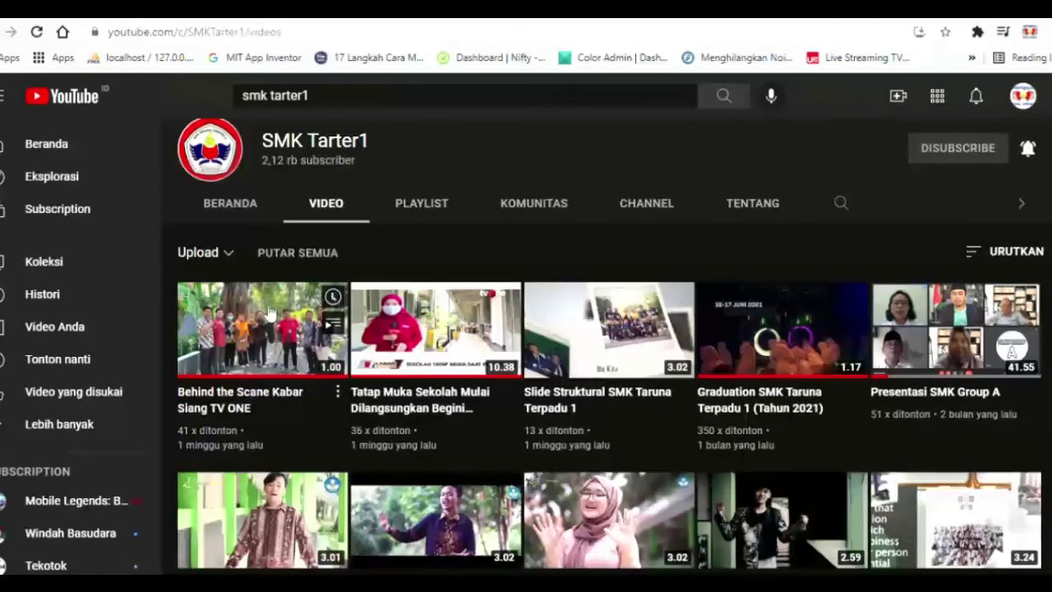
click(278, 327)
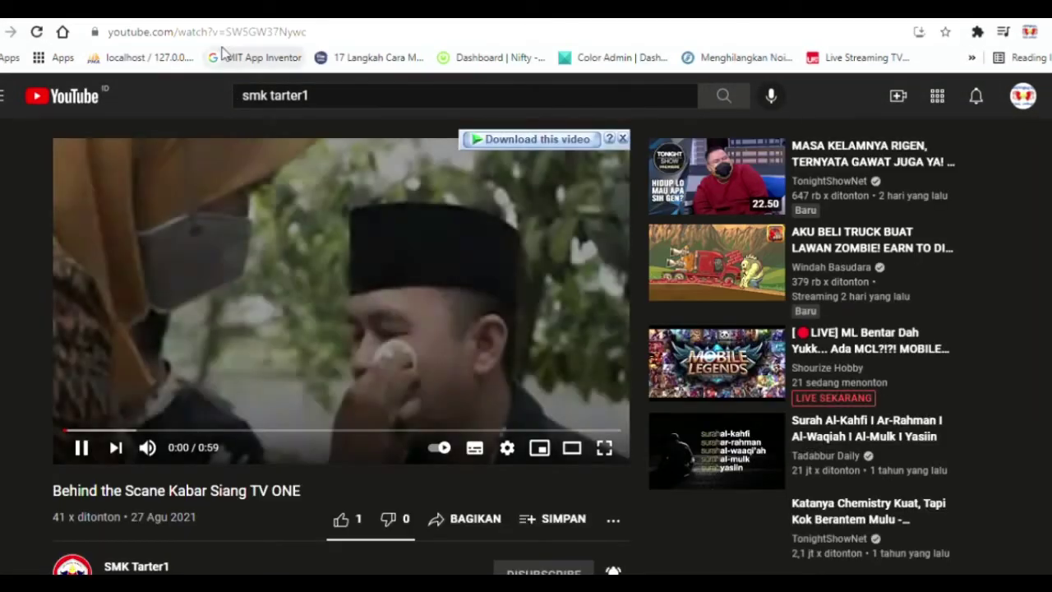
double_click(234, 37)
key(ctrl+c)
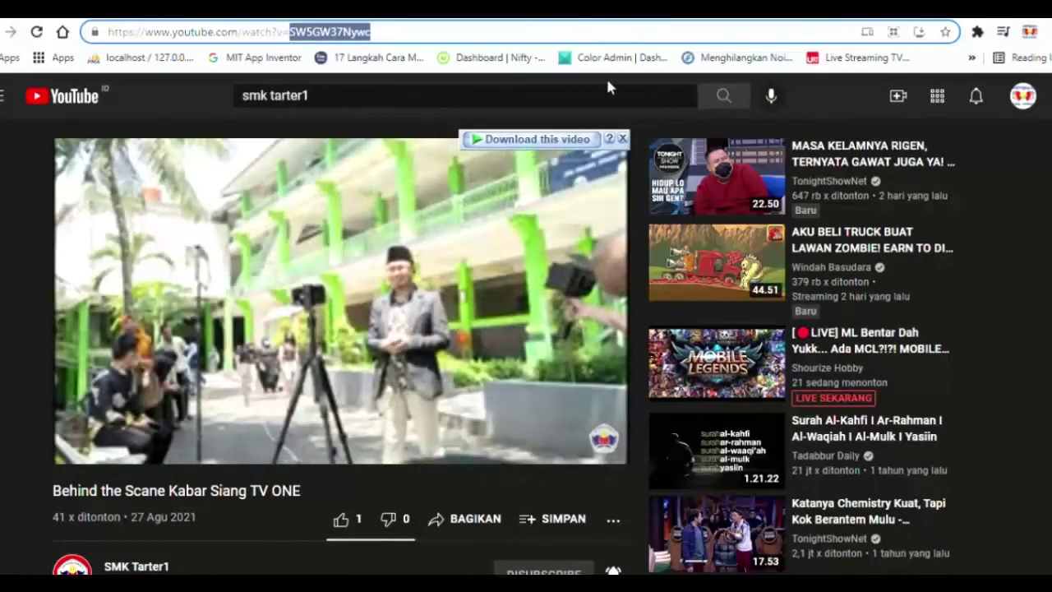
key(ctrl+Tab)
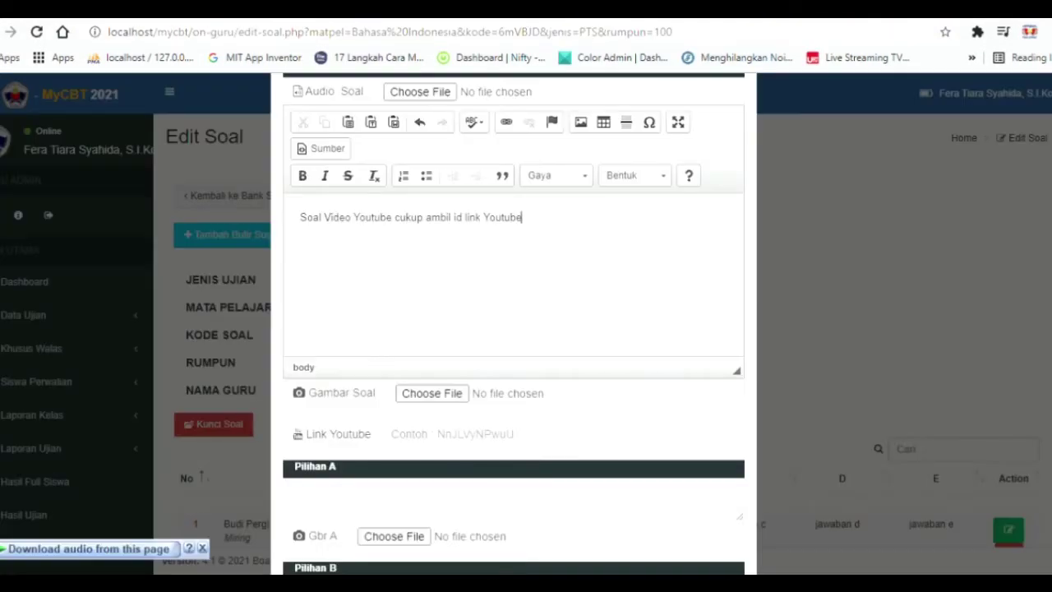
Paste video ID SW5GW37Nywc into Link Youtube and fill options A–C with Jawaban A–C.
click(468, 441)
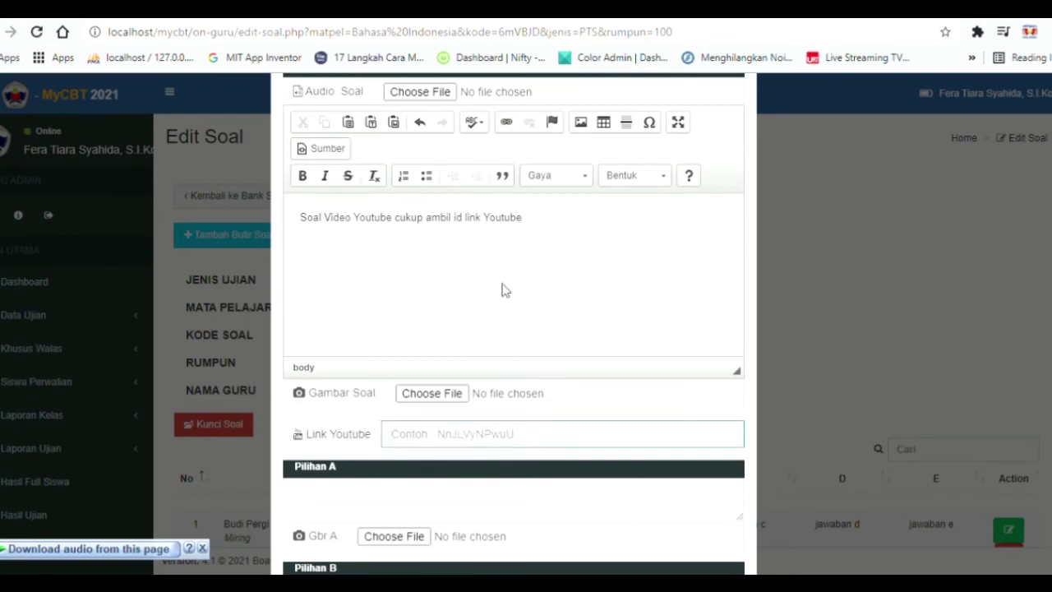
key(ctrl+v)
scroll(514, 302, down, 3)
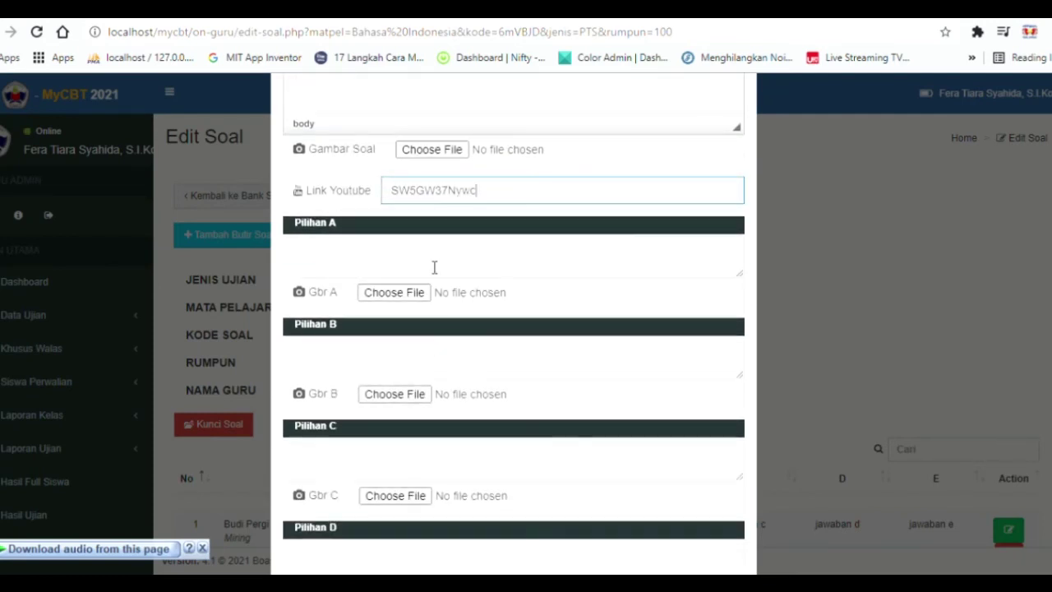
click(434, 268)
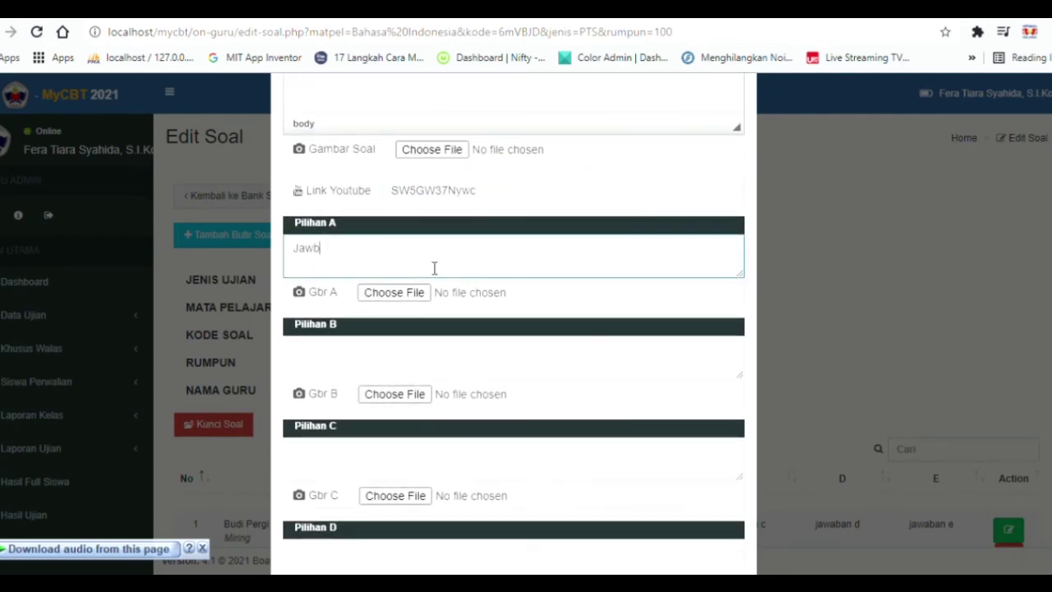
text(Jawaban A)
click(365, 365)
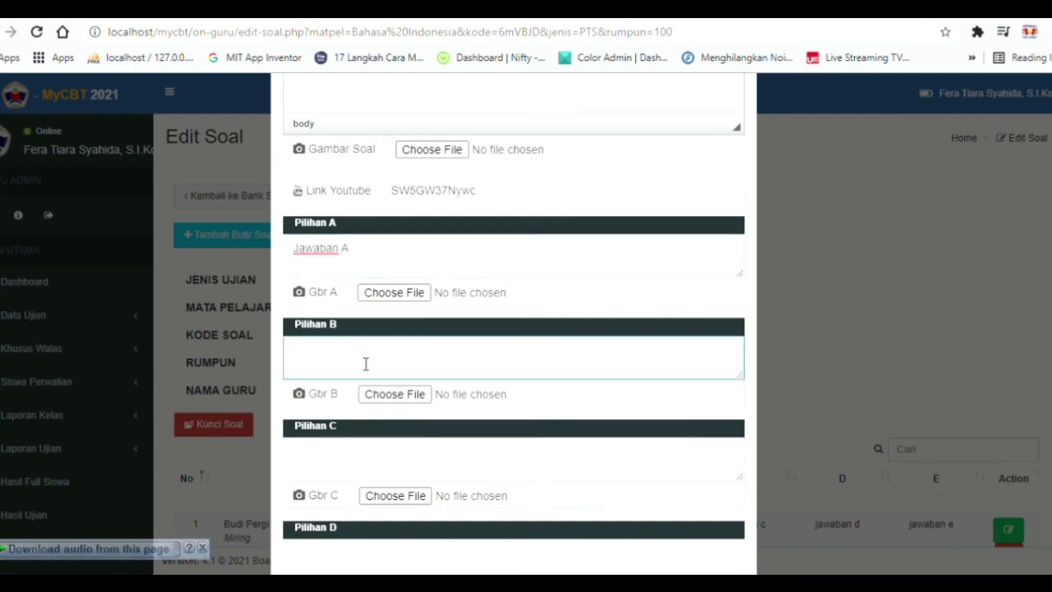
text(Jawaban B)
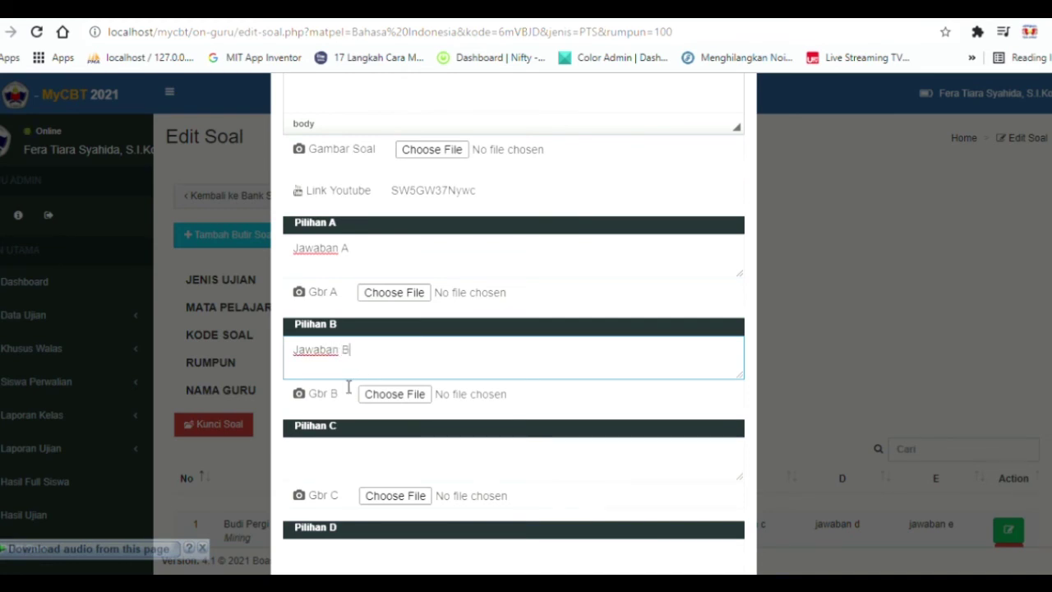
scroll(348, 386, down, 1)
click(357, 381)
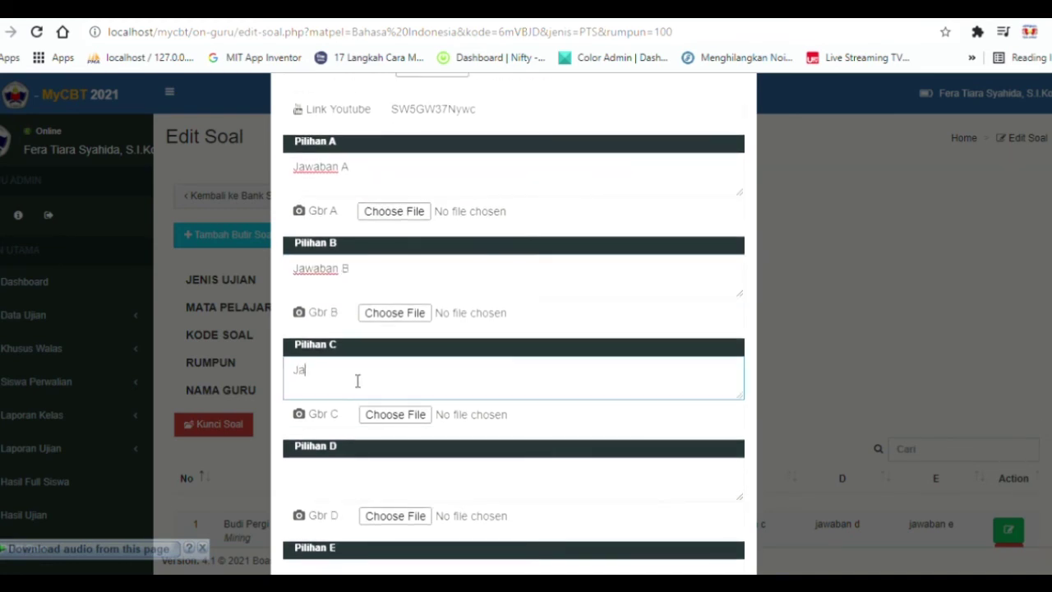
text(Jawaban C)
Fill options D and E, set the answer key to E, and add question 5.
scroll(400, 382, down, 2)
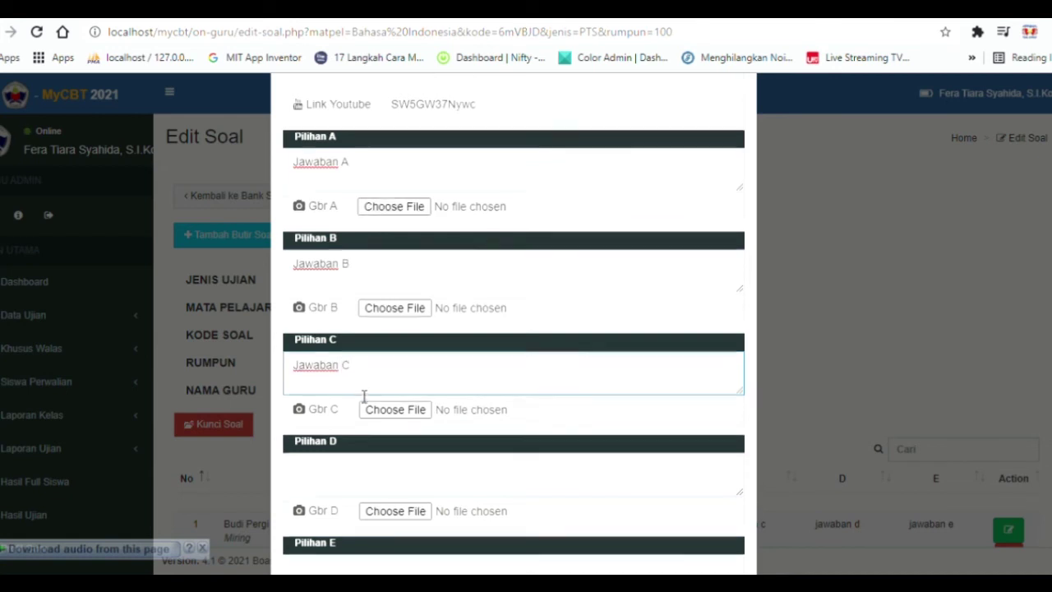
click(381, 298)
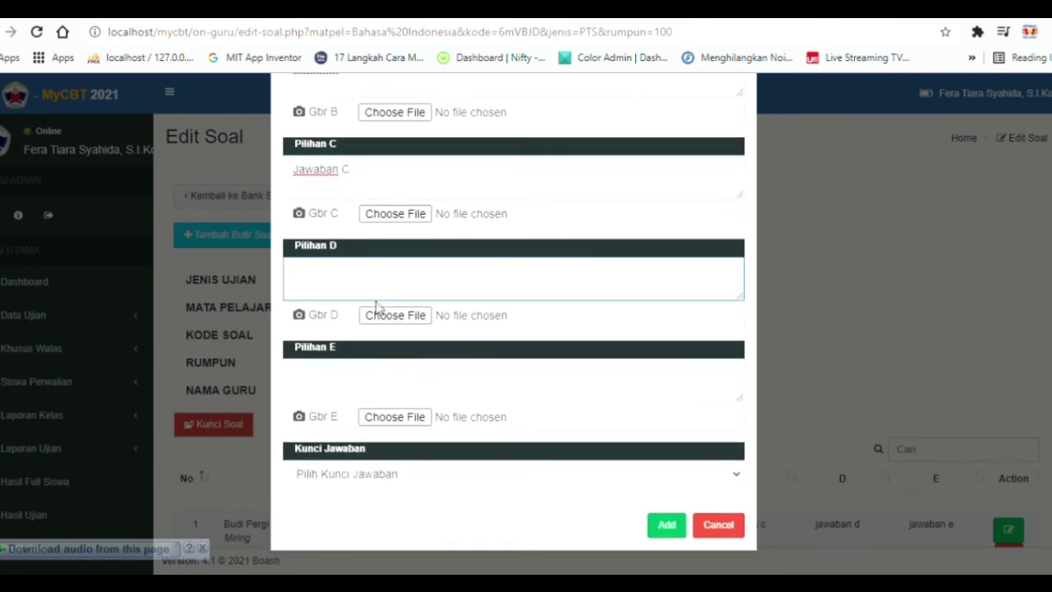
click(426, 396)
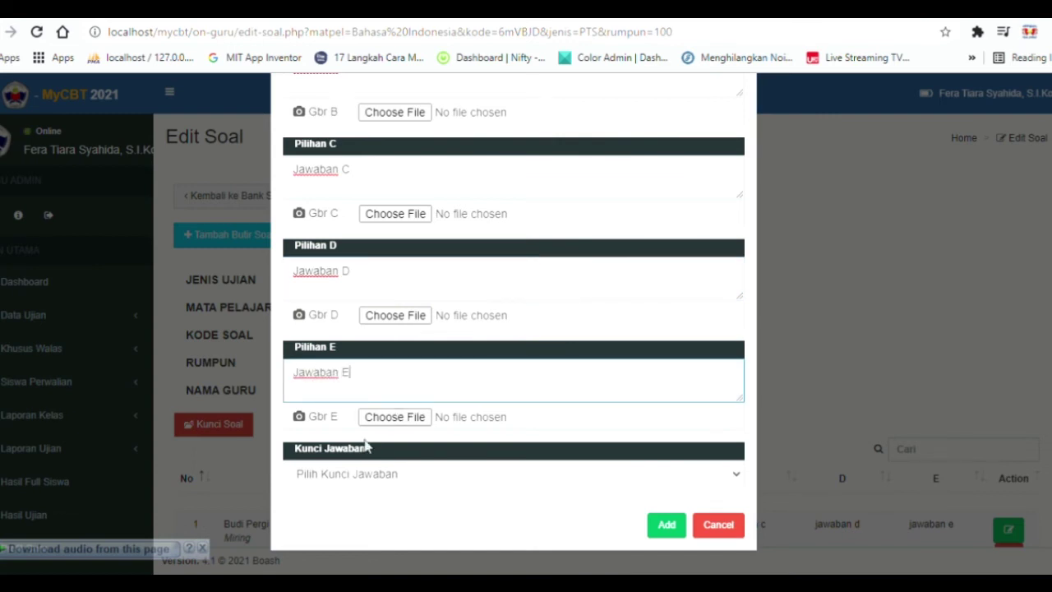
click(357, 475)
click(368, 463)
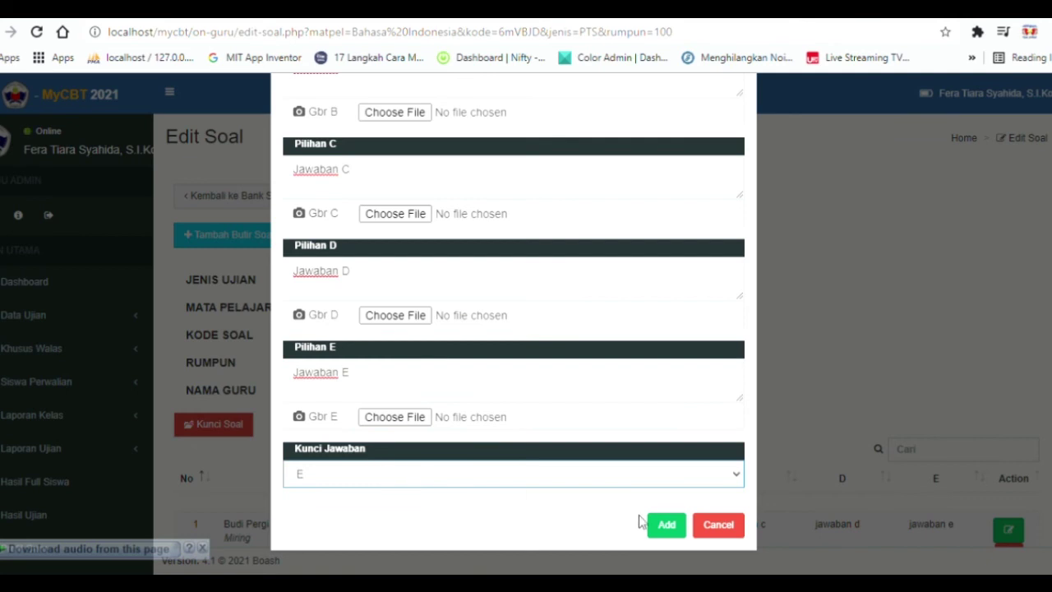
click(666, 524)
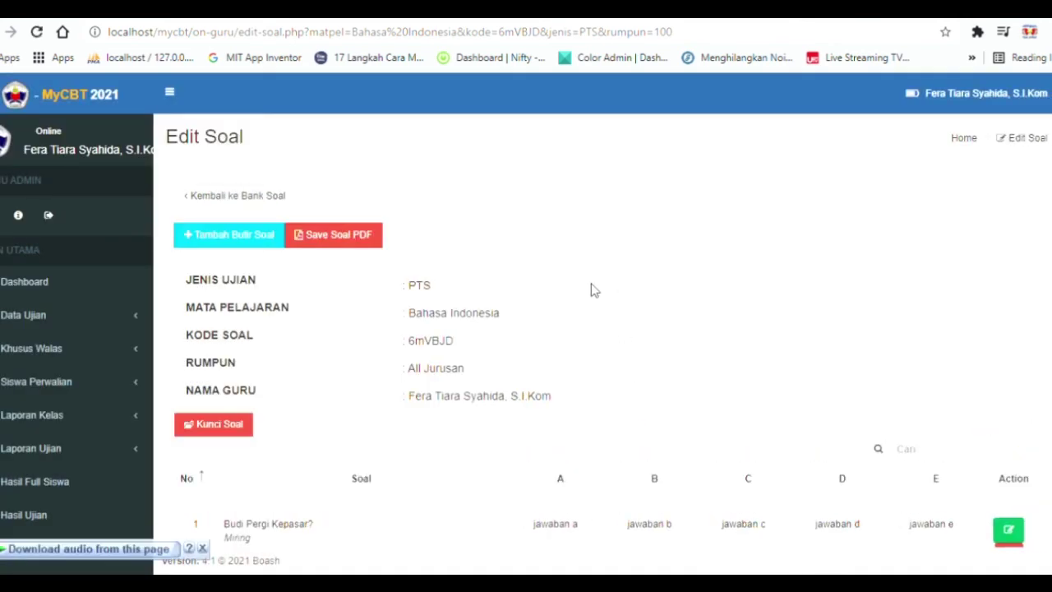
Play question 5's embedded YouTube video, then go back to the Bank Soal list.
scroll(594, 289, down, 8)
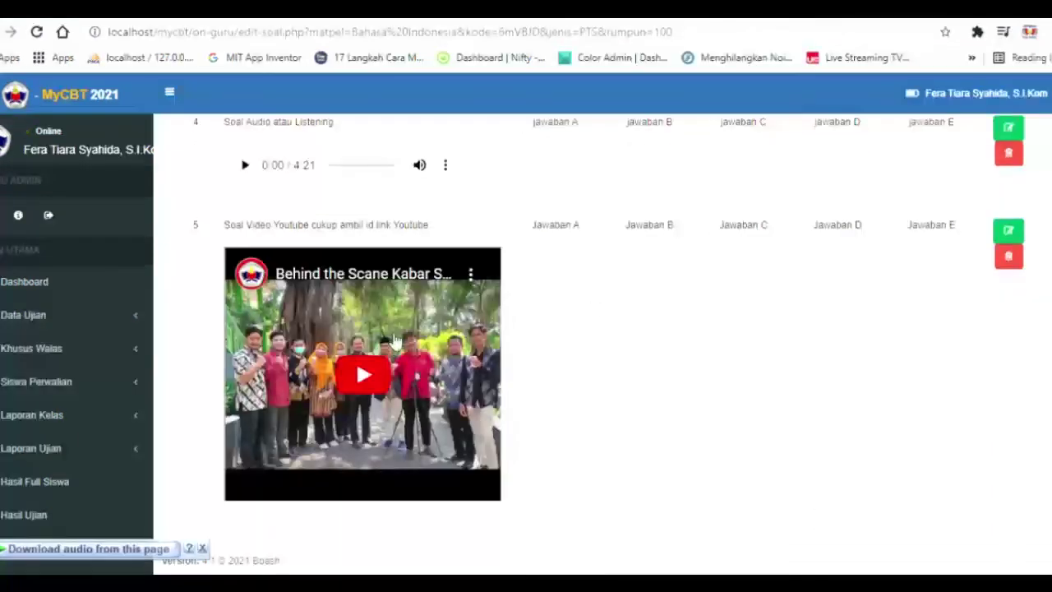
click(389, 370)
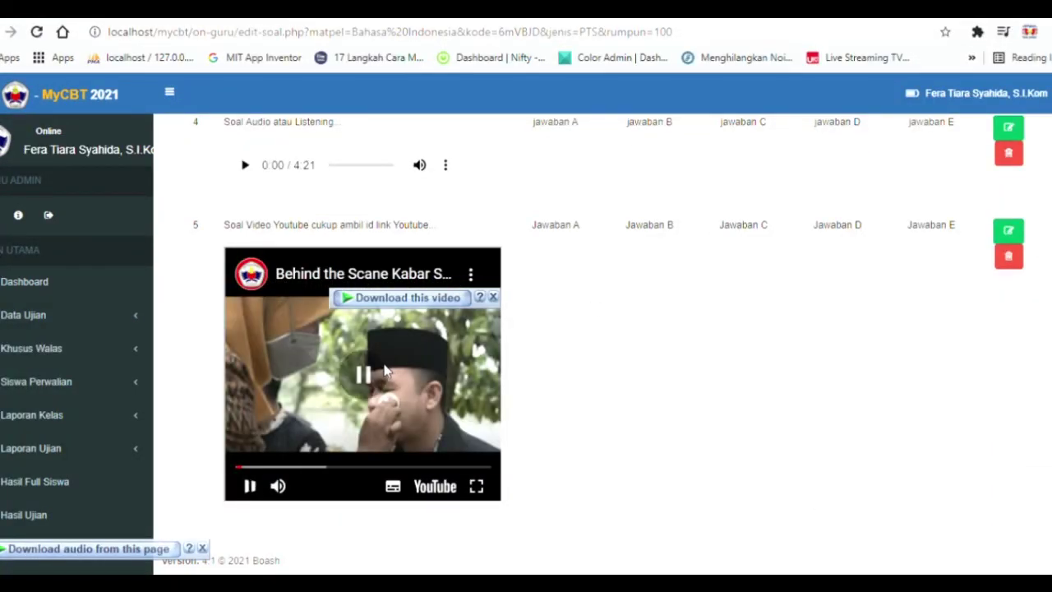
scroll(632, 344, up, 1)
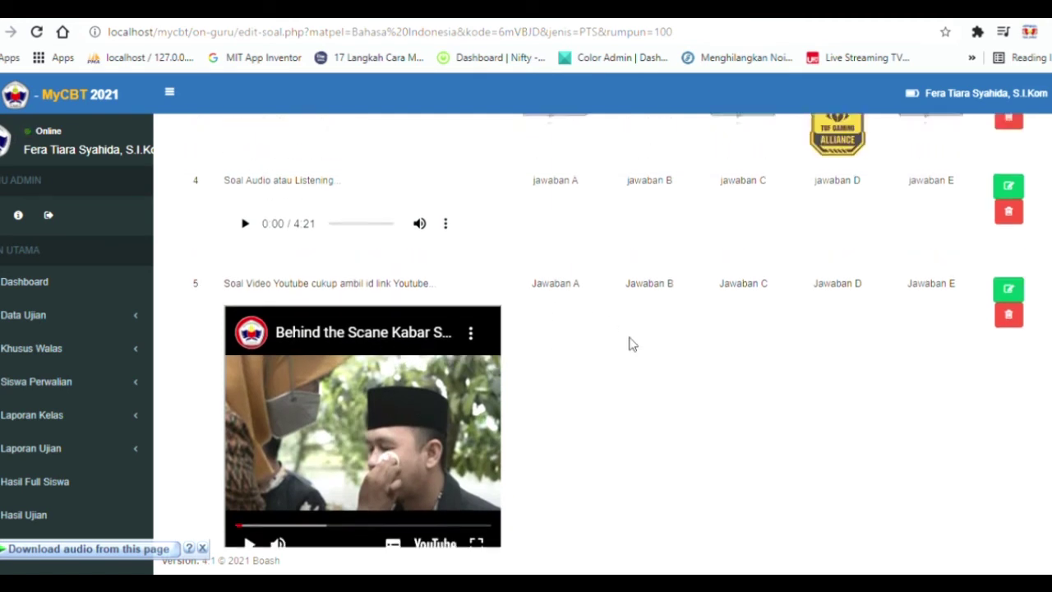
scroll(632, 344, up, 8)
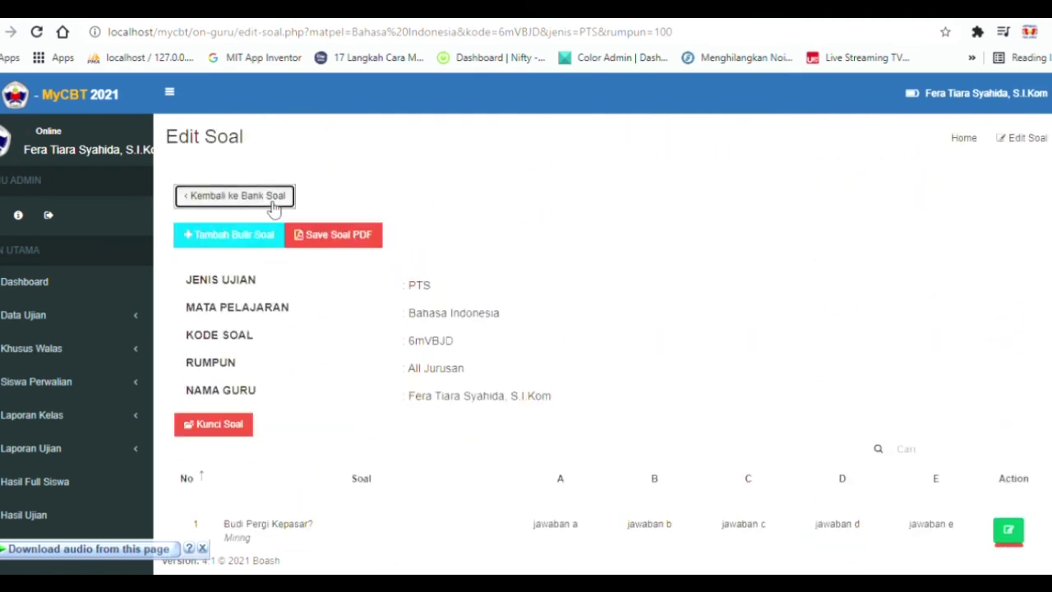
click(273, 204)
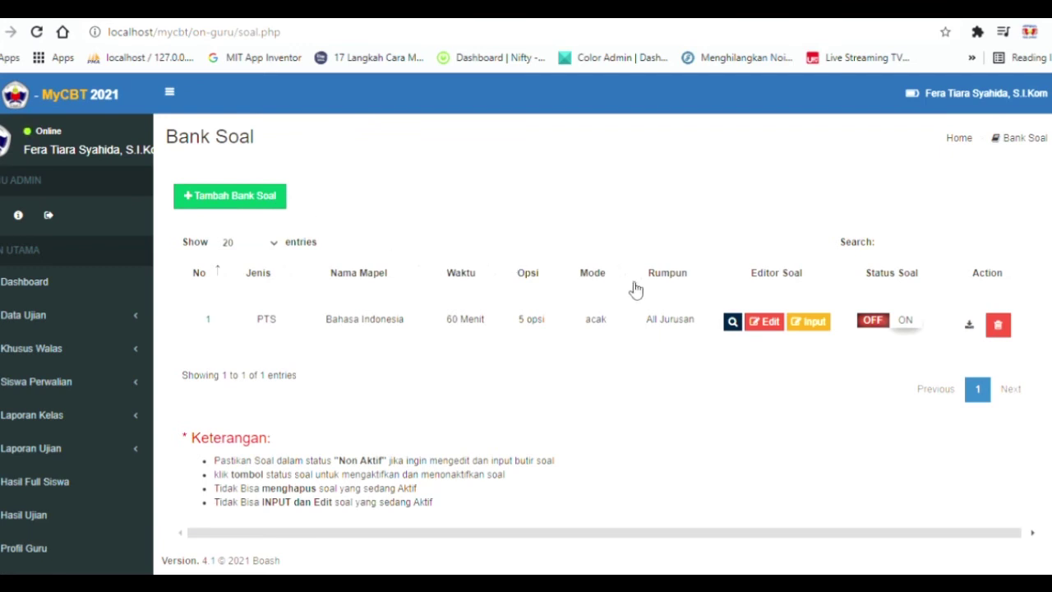
click(739, 322)
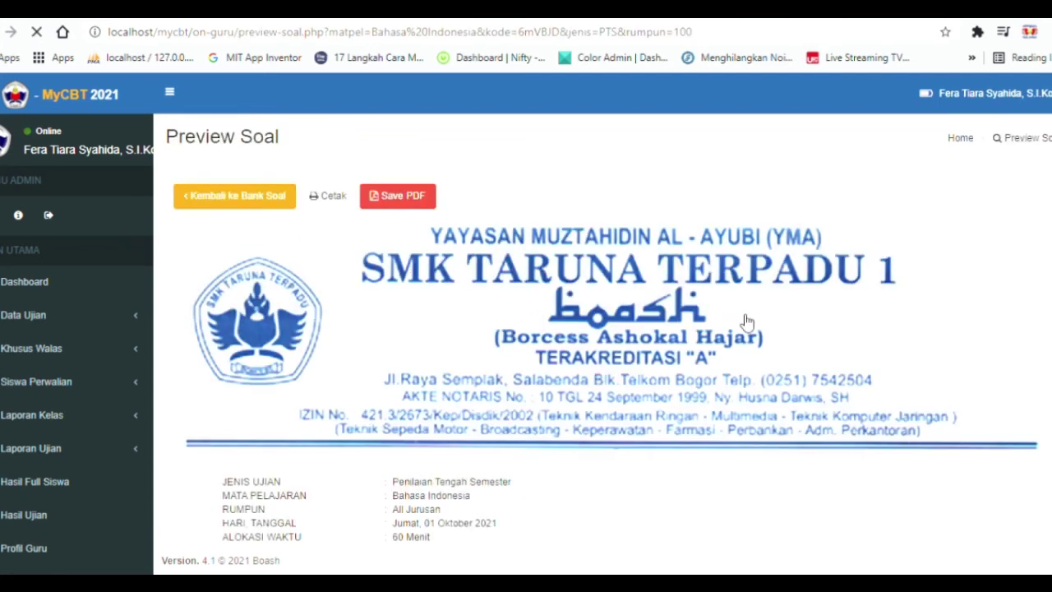
scroll(687, 306, down, 8)
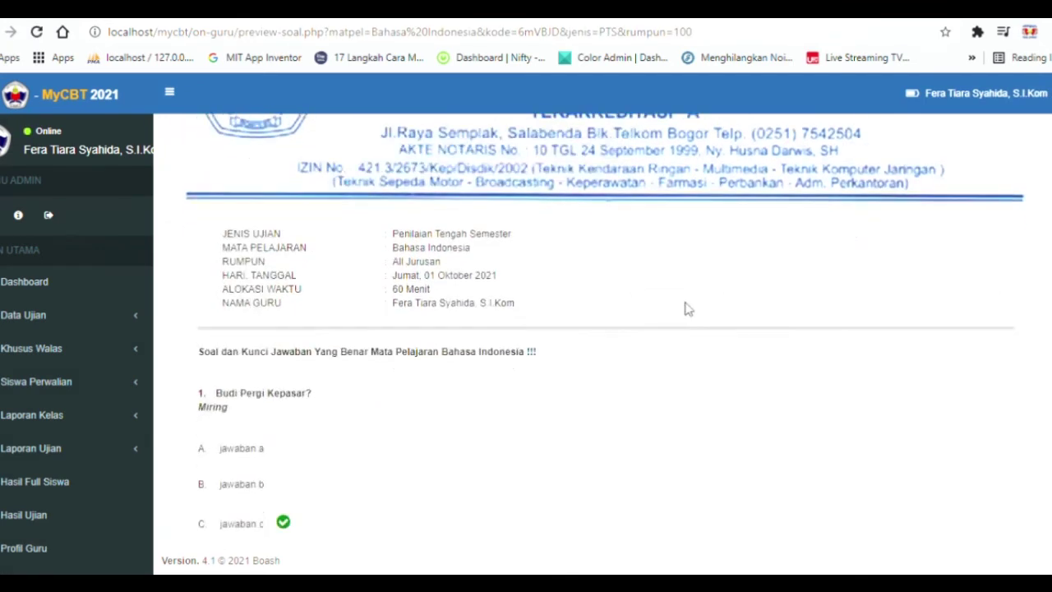
scroll(604, 302, down, 9)
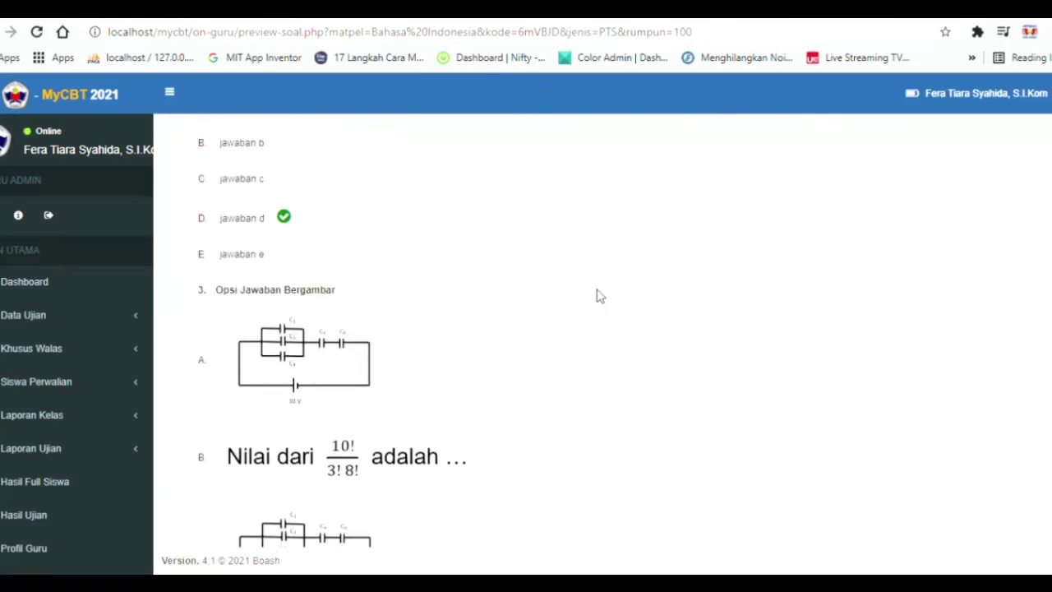
scroll(598, 299, down, 6)
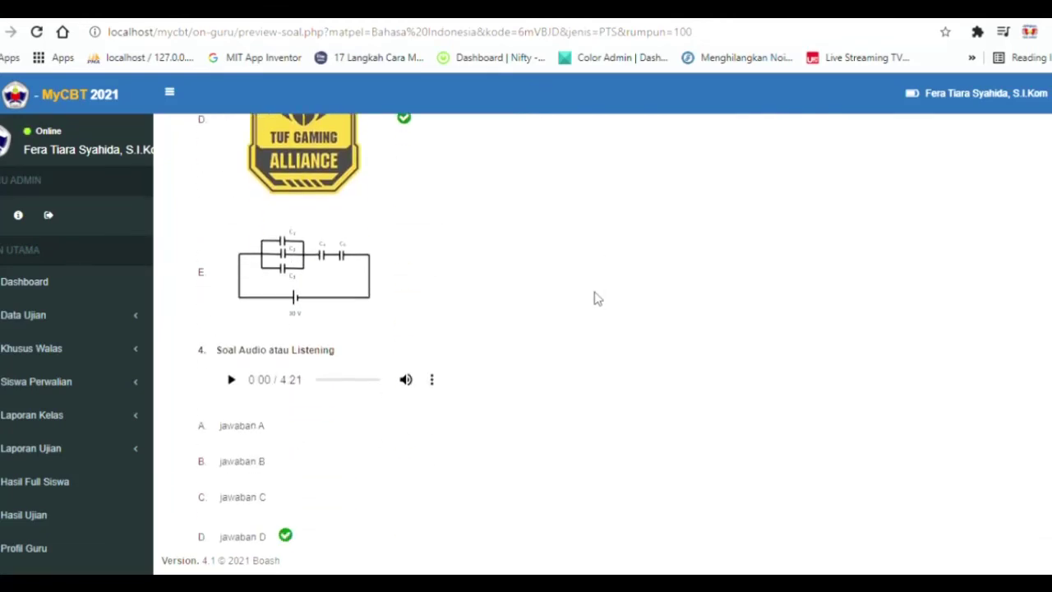
scroll(597, 299, down, 4)
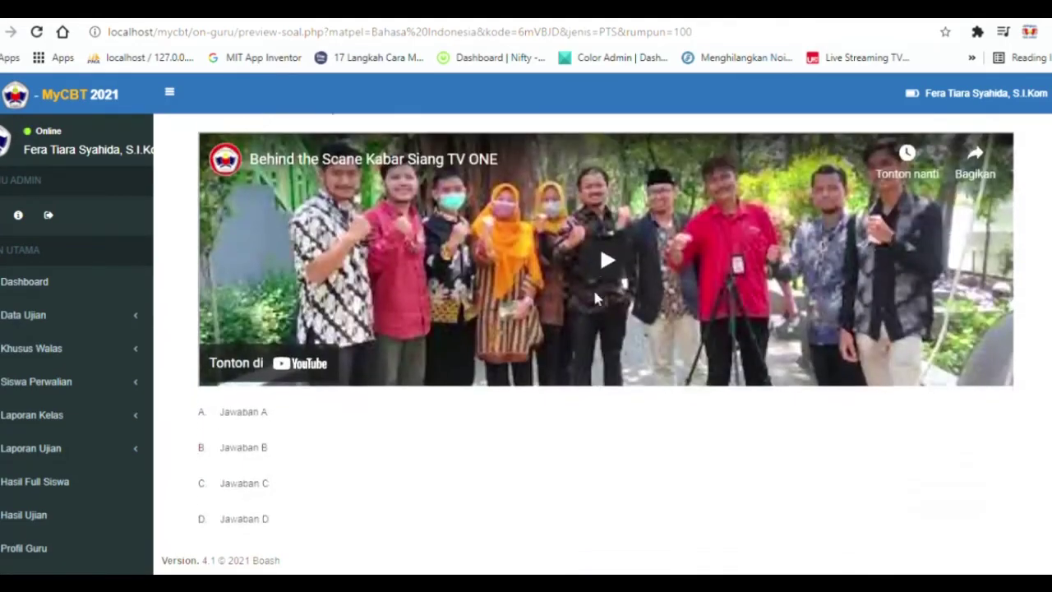
scroll(597, 299, up, 2)
scroll(598, 300, up, 15)
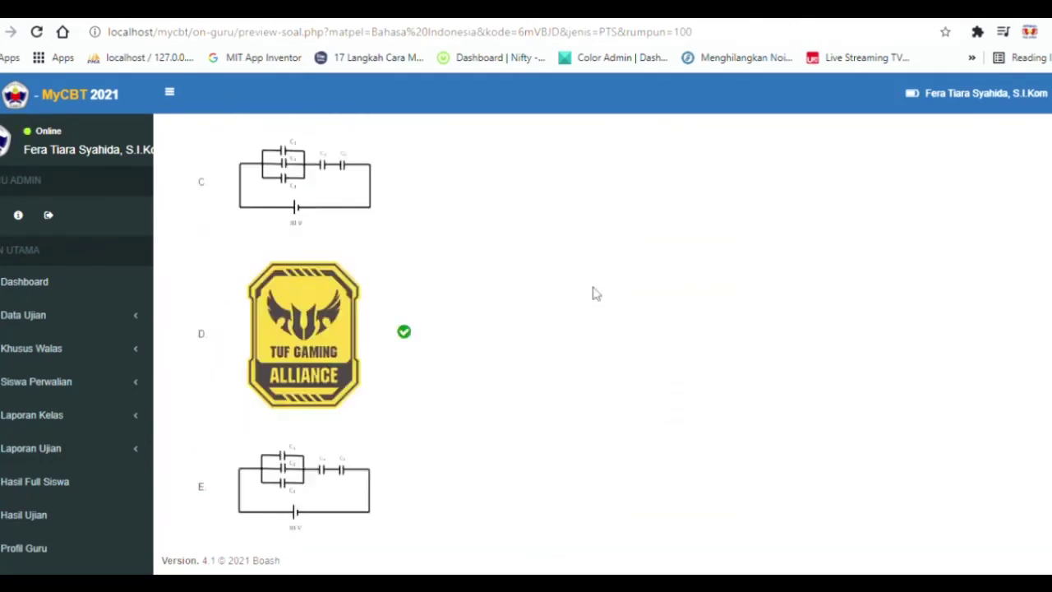
scroll(594, 291, up, 5)
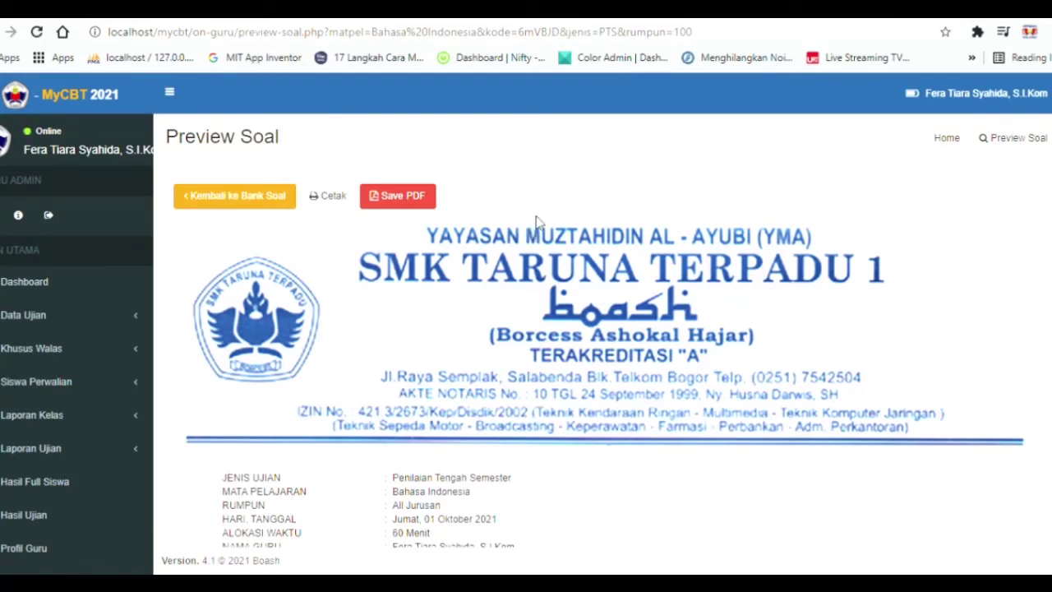
click(264, 201)
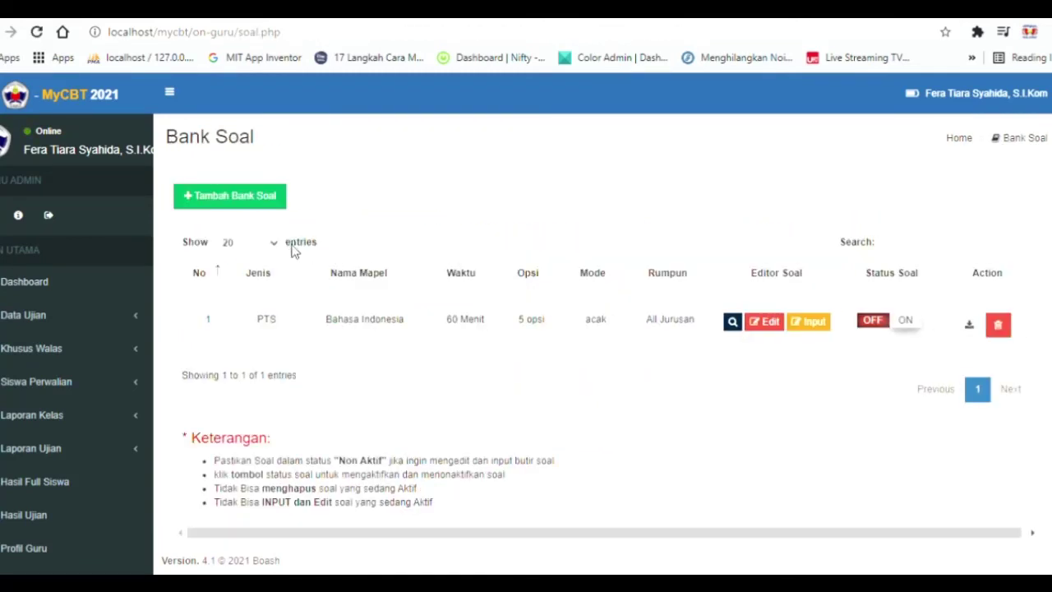
Add a question to the Bahasa Indonesia bank numbered 6, starting its text 'Soal Bahasa Jepang'.
click(813, 328)
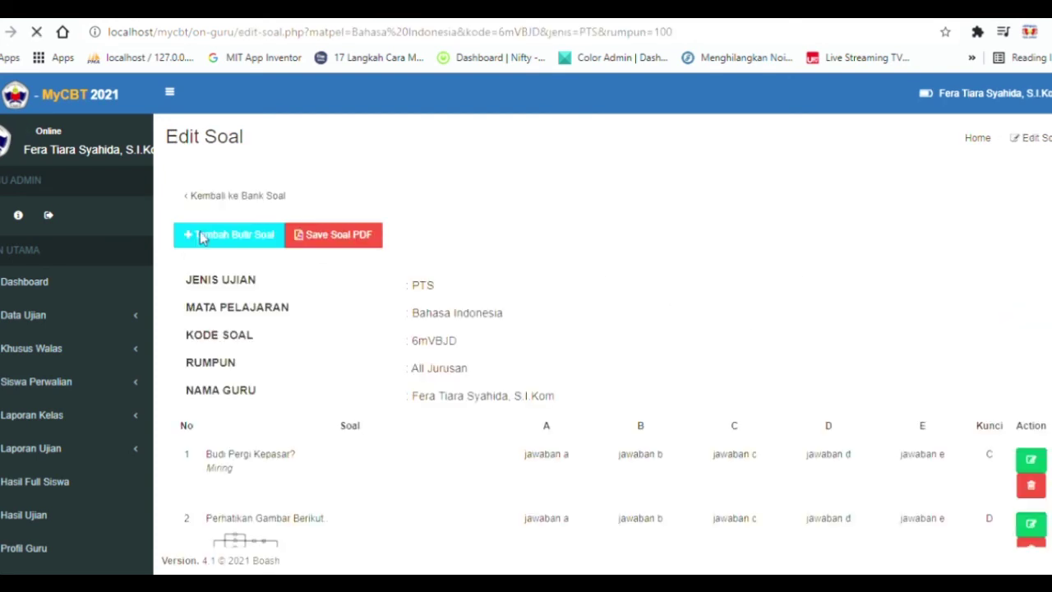
click(244, 234)
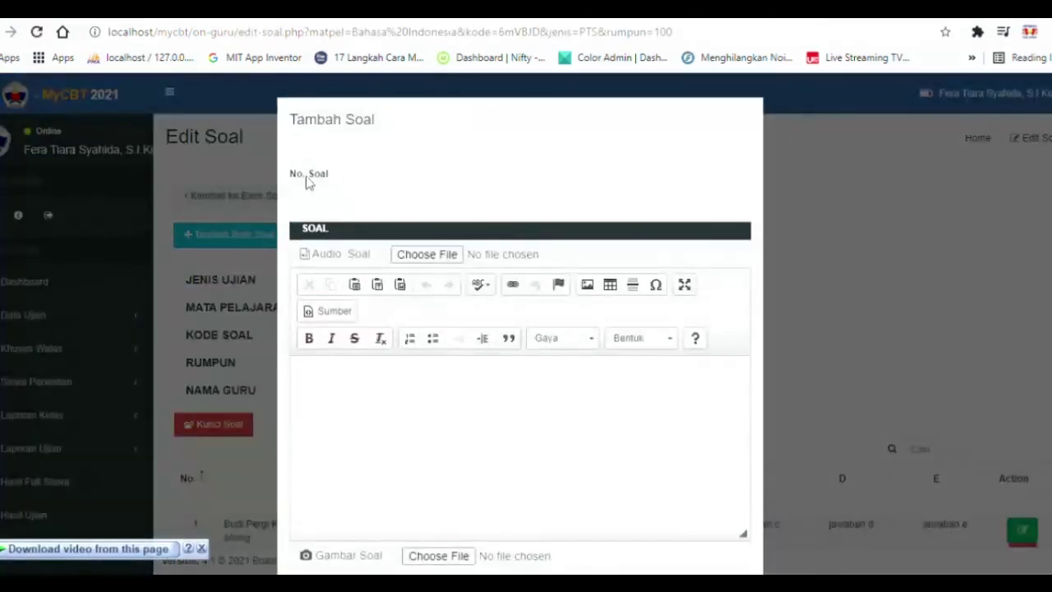
click(332, 207)
text(6)
click(416, 427)
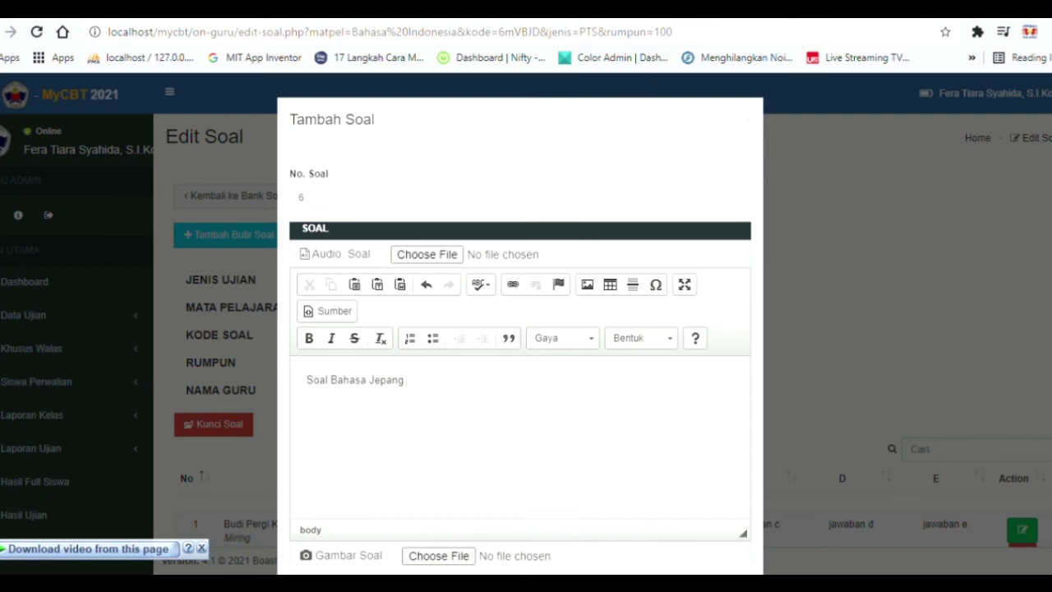
click(781, 10)
Translate 'Nama AKu siapa' from Indonesian to Japanese and select the result 私の名前は何ですか.
click(771, 31)
text(tran)
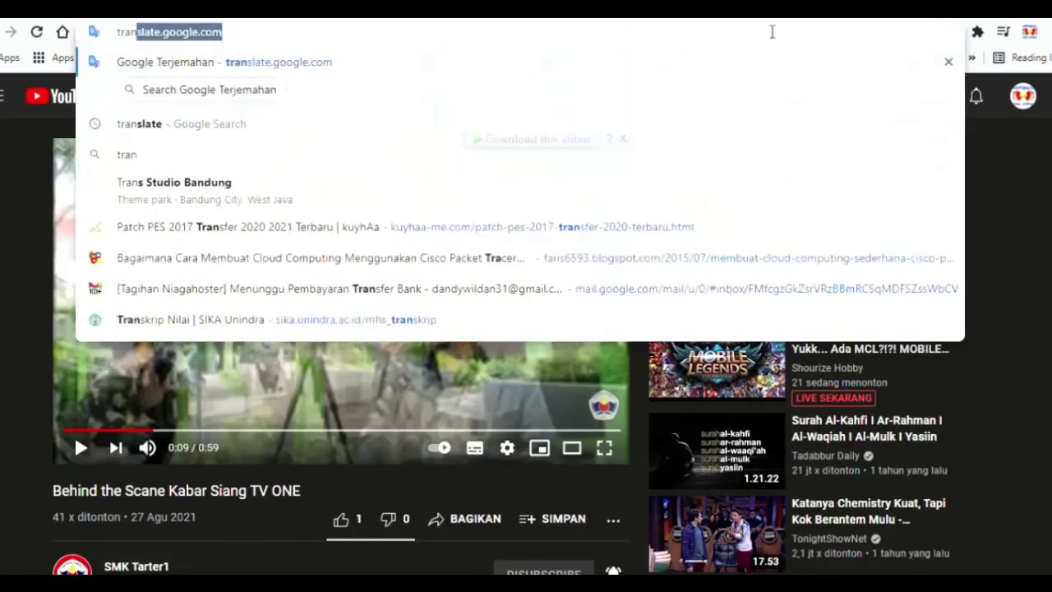
key(Return)
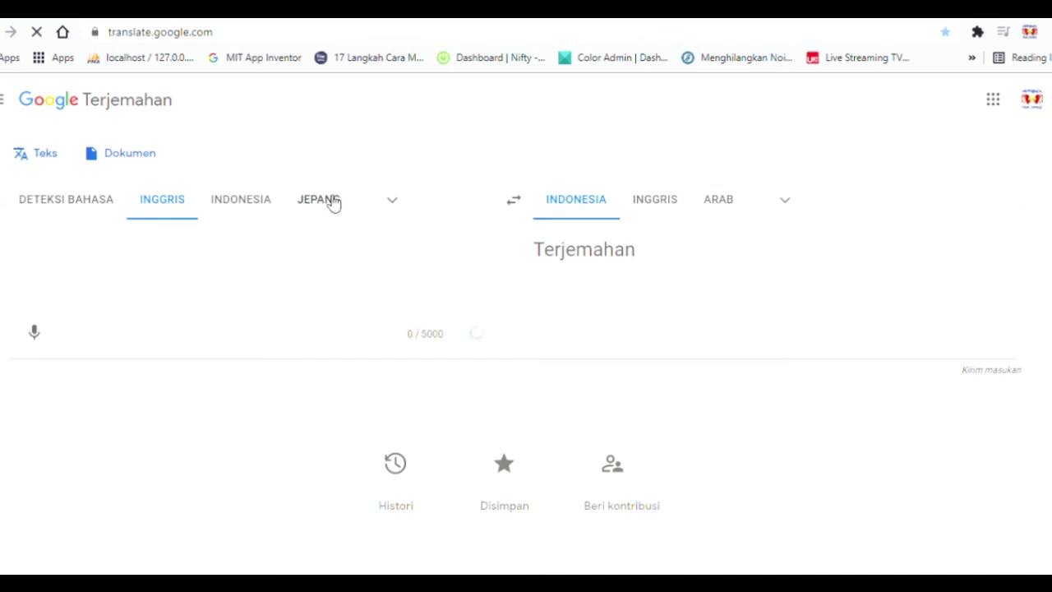
click(329, 200)
click(524, 202)
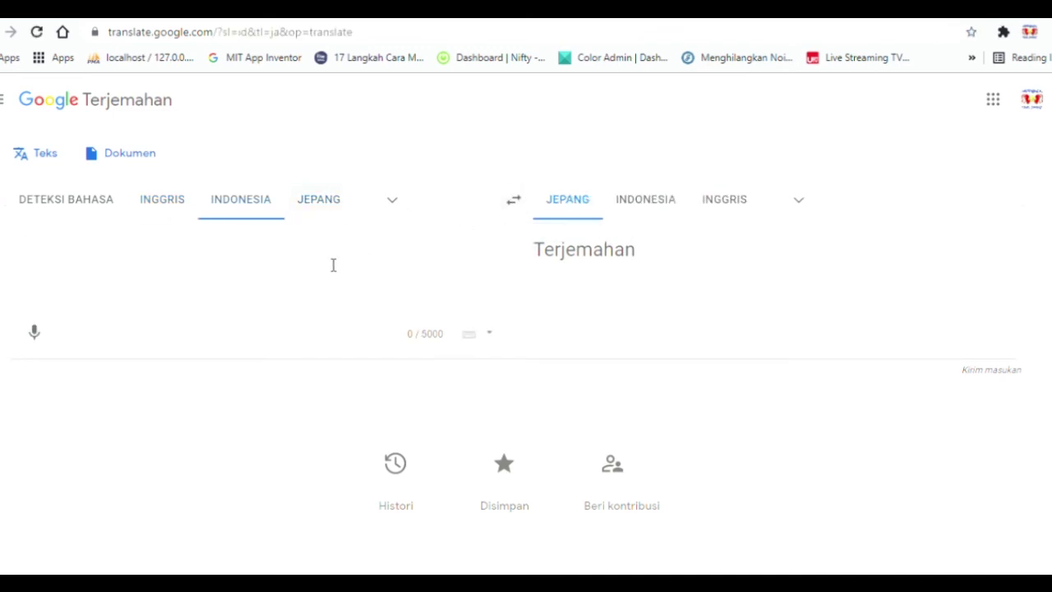
text(Nama )
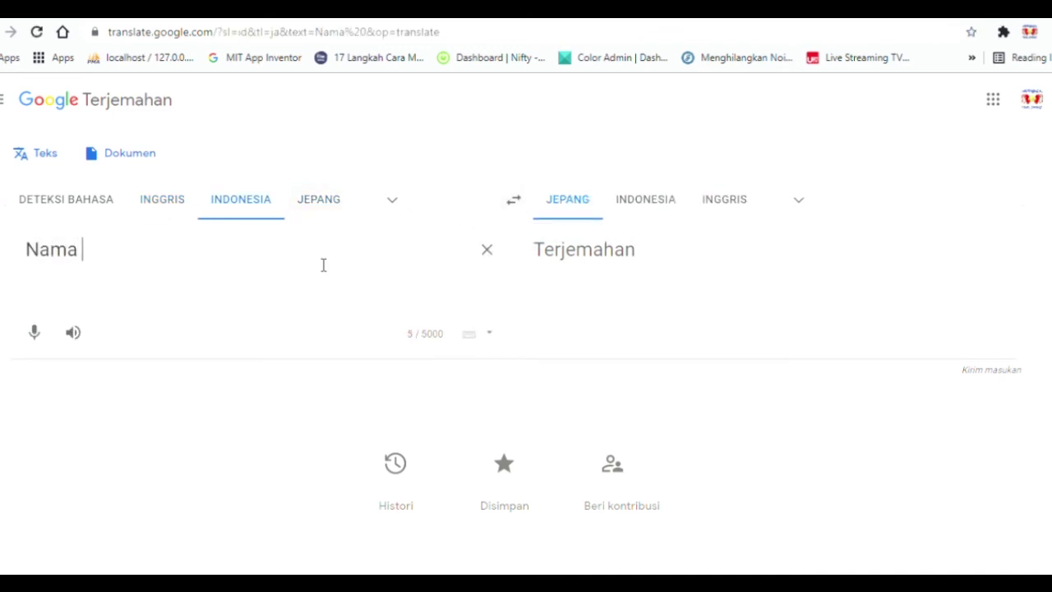
text(AKu siapa)
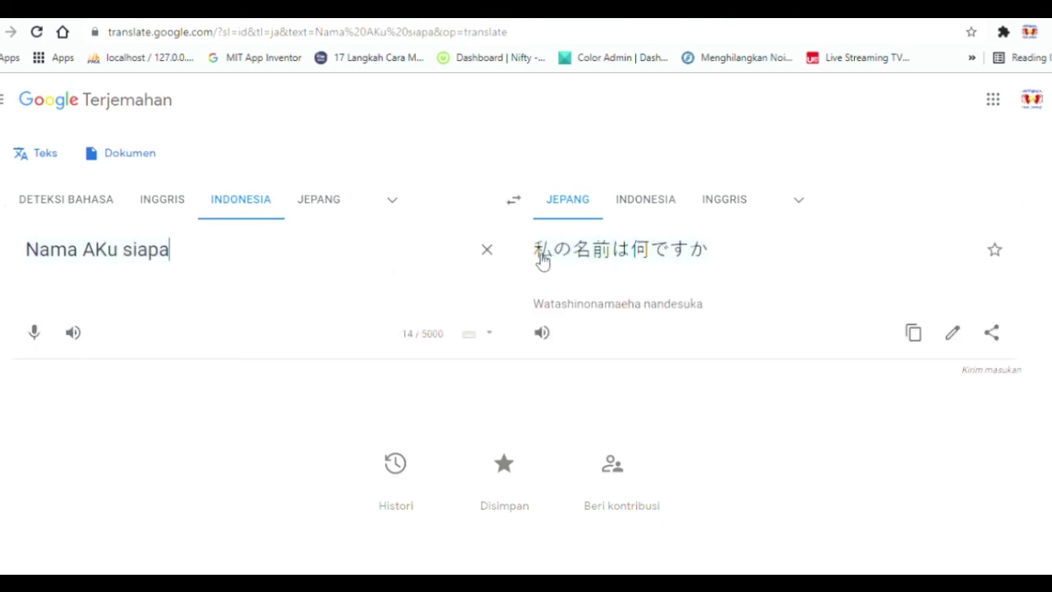
drag(537, 256, 706, 263)
key(ctrl+c)
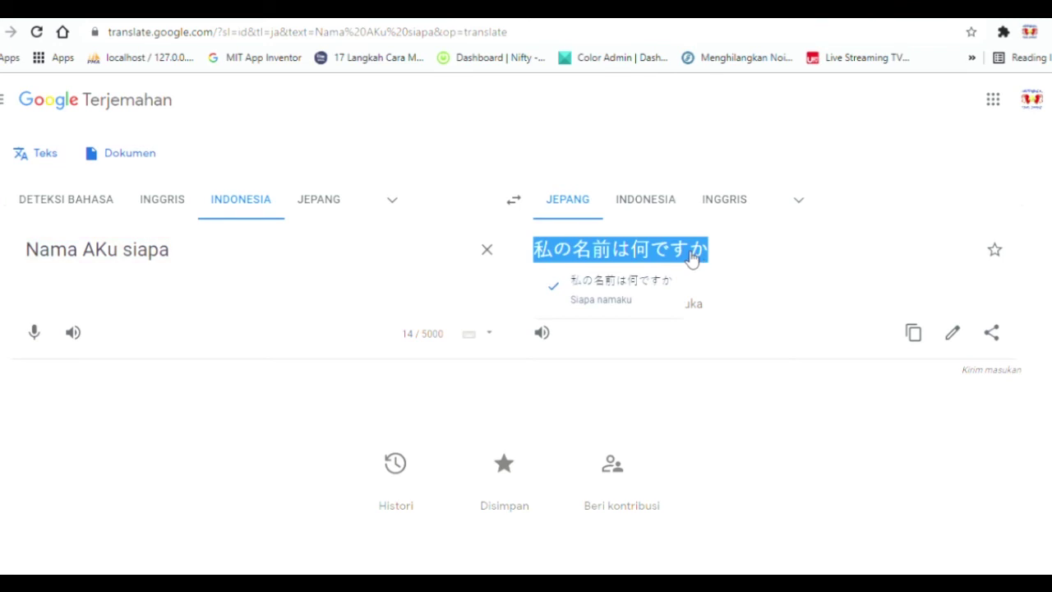
Append the Japanese phrase 私の名前は何ですか to question 6's text.
click(597, 9)
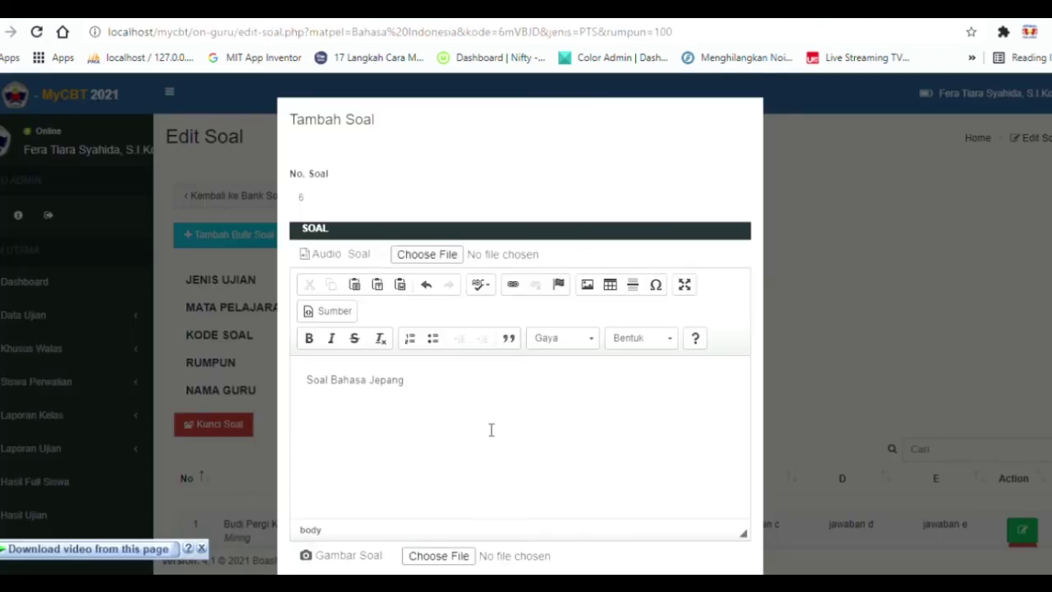
key(ctrl+v)
scroll(461, 229, down, 2)
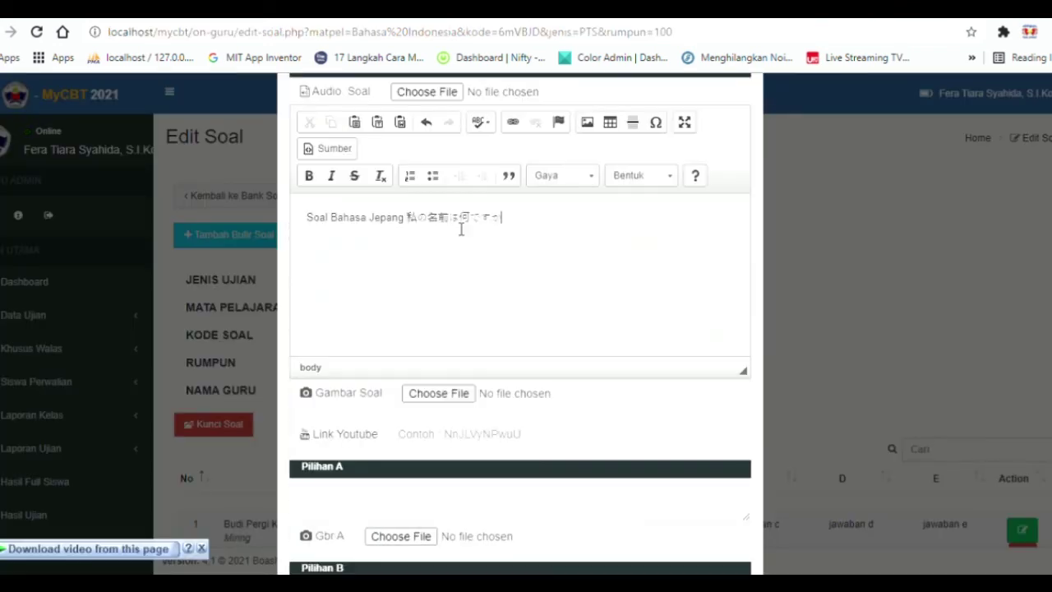
scroll(494, 255, down, 2)
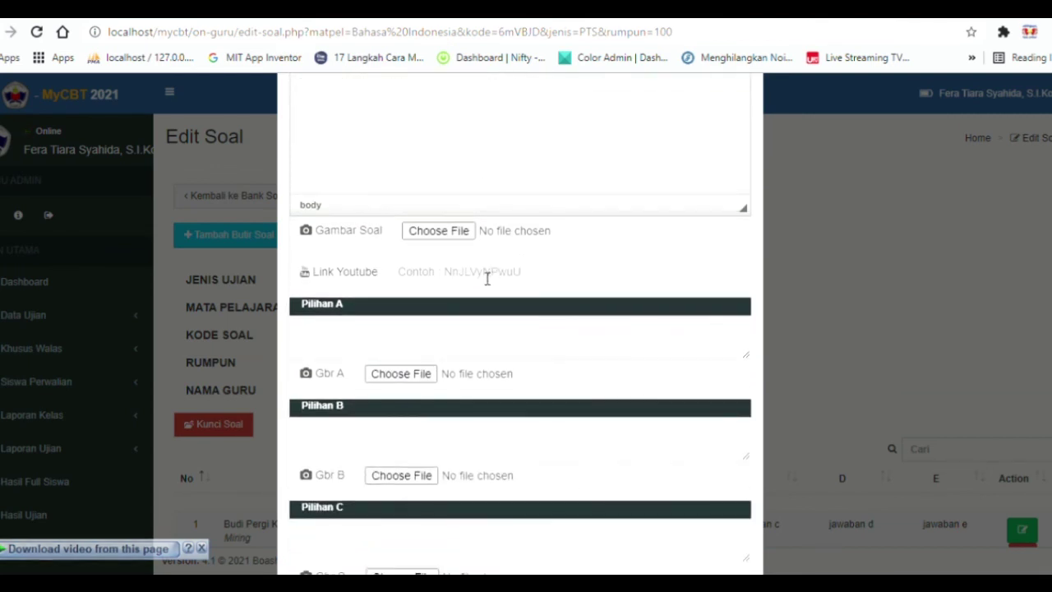
Paste the Japanese phrase into answer options A through E.
click(455, 339)
key(ctrl+v)
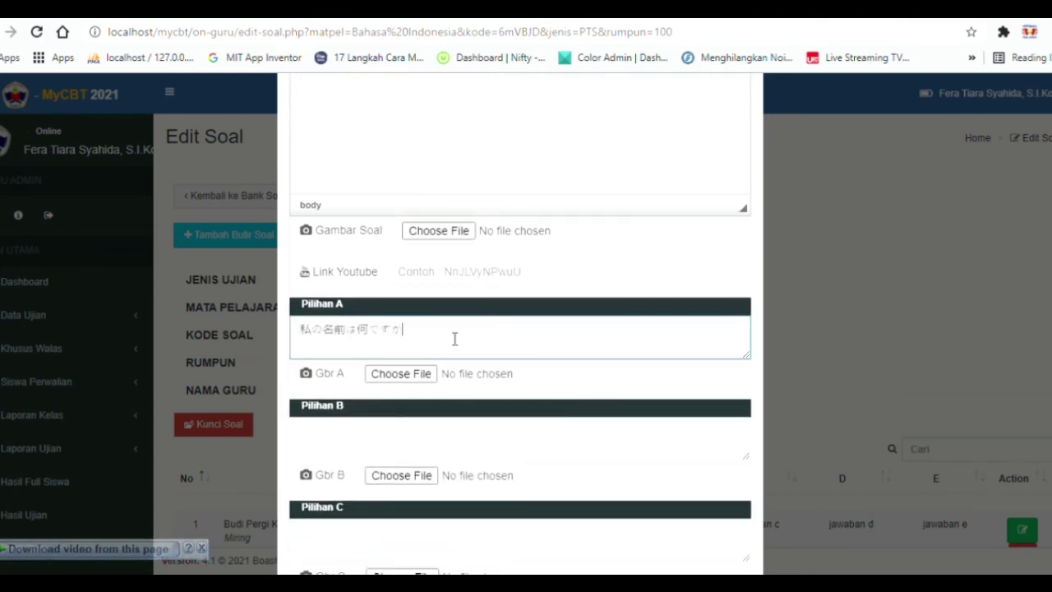
click(420, 445)
key(ctrl+v)
scroll(419, 432, down, 2)
click(415, 378)
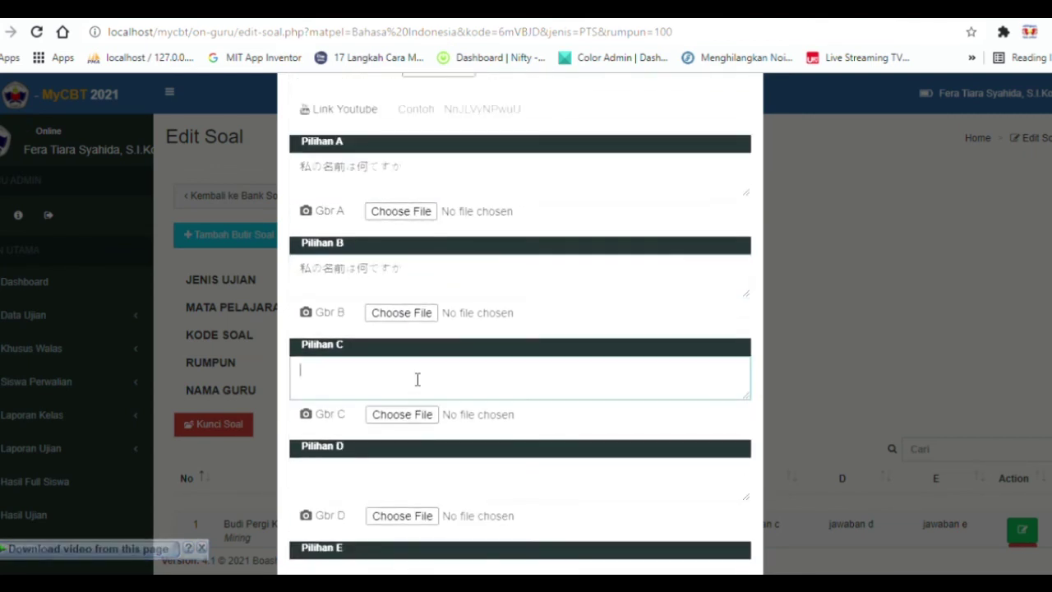
key(ctrl+v)
click(419, 474)
key(ctrl+v)
scroll(419, 469, down, 2)
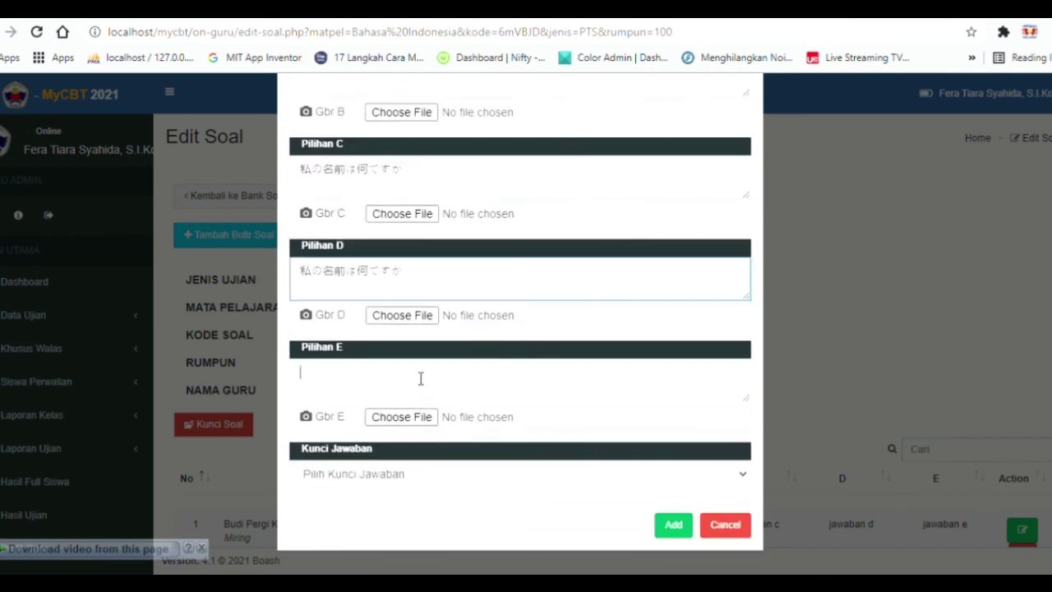
key(ctrl+v)
Set the answer key to C and save question 6 to the bank.
click(411, 465)
click(390, 425)
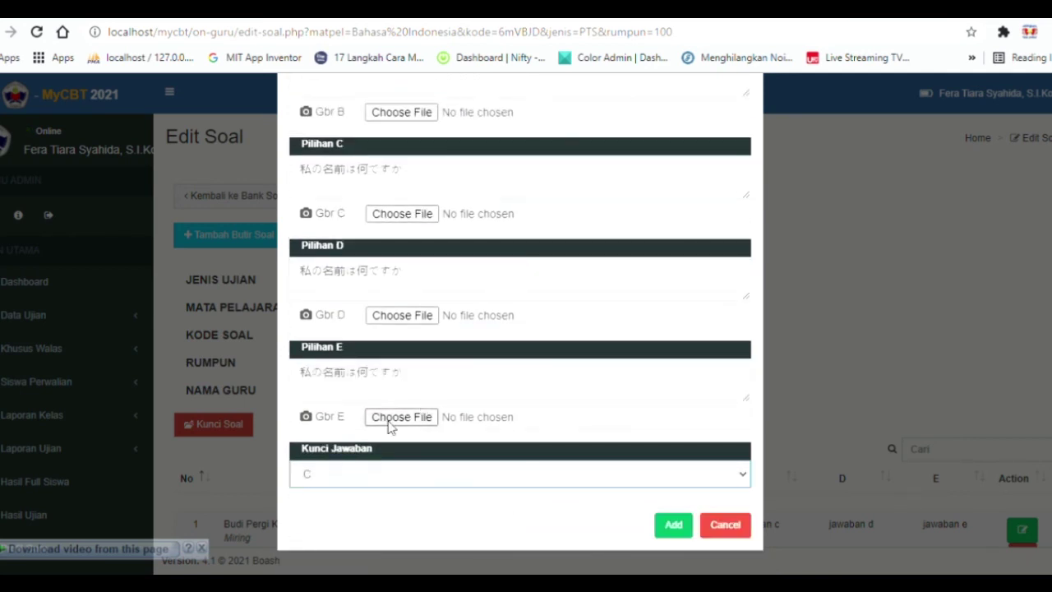
click(674, 530)
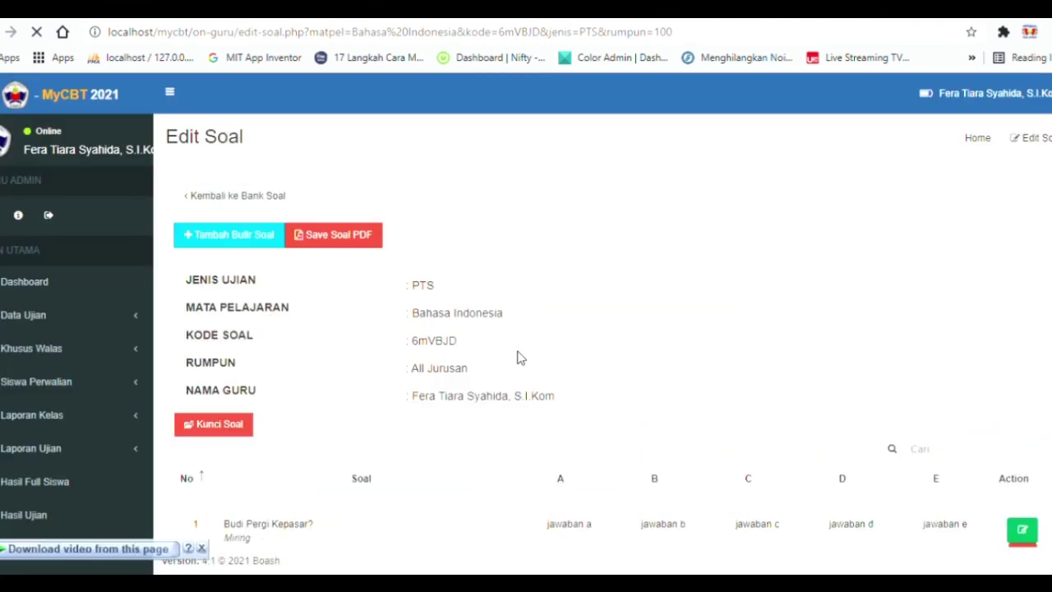
scroll(518, 355, down, 15)
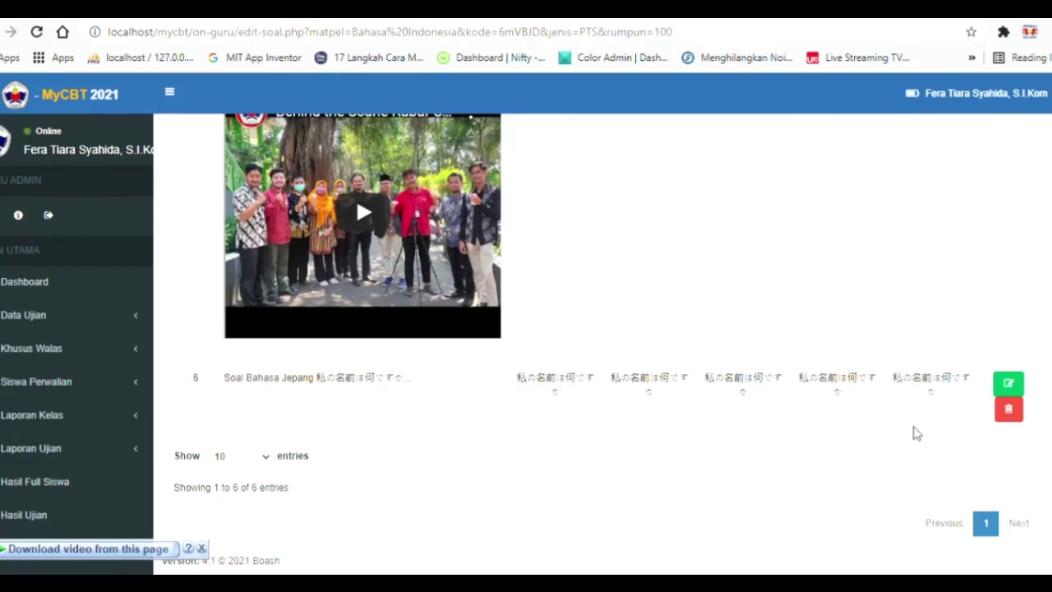
scroll(584, 418, up, 15)
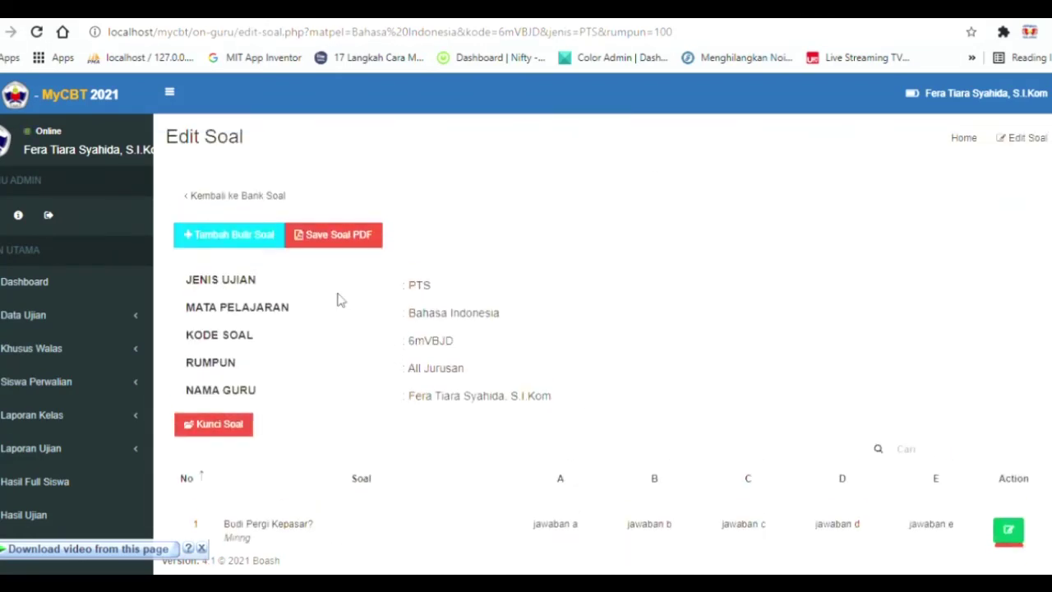
click(237, 237)
Number the new question 7 and write 'Soal Bahasa Arab' as its text.
click(326, 202)
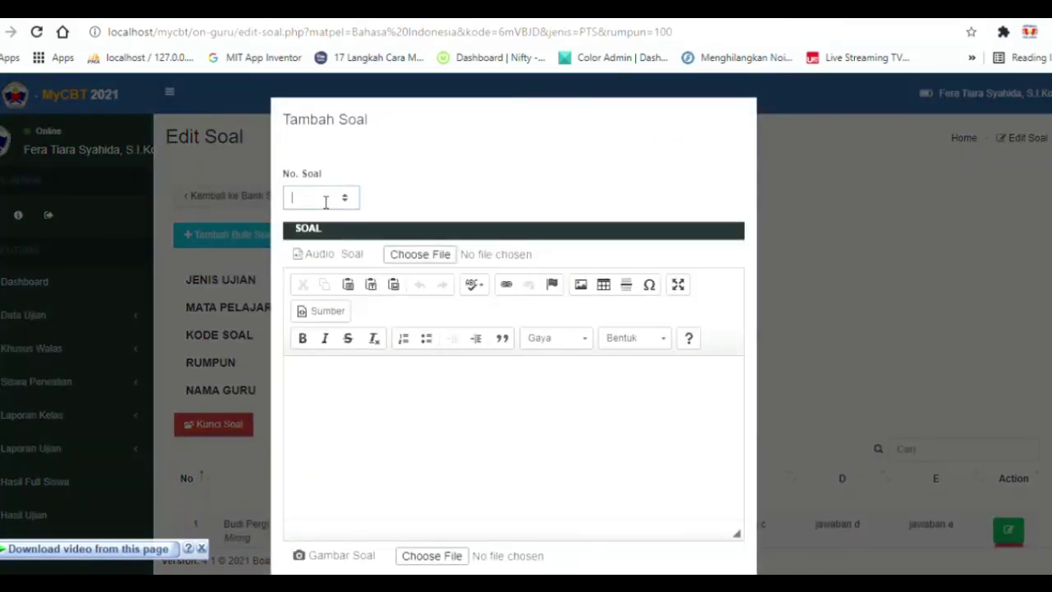
click(408, 423)
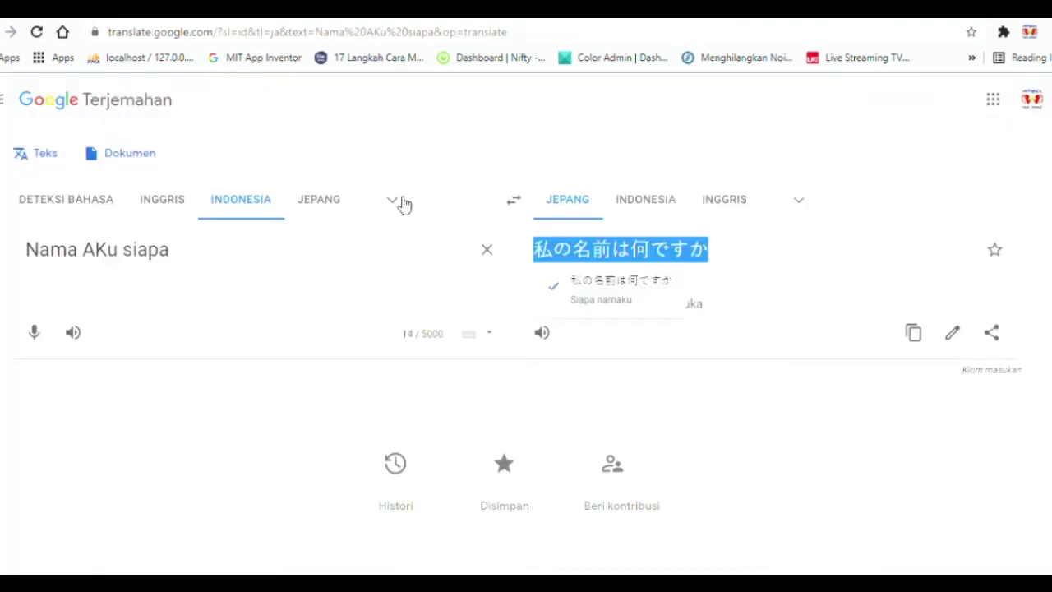
click(402, 203)
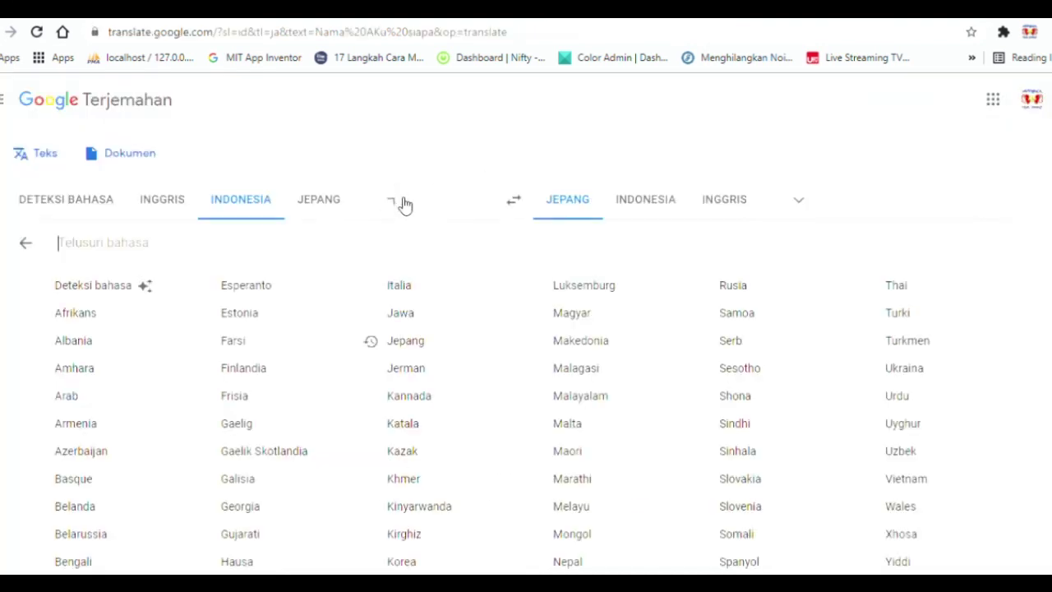
Switch Google Translate's target language from Japanese to Arabic.
click(394, 201)
click(798, 203)
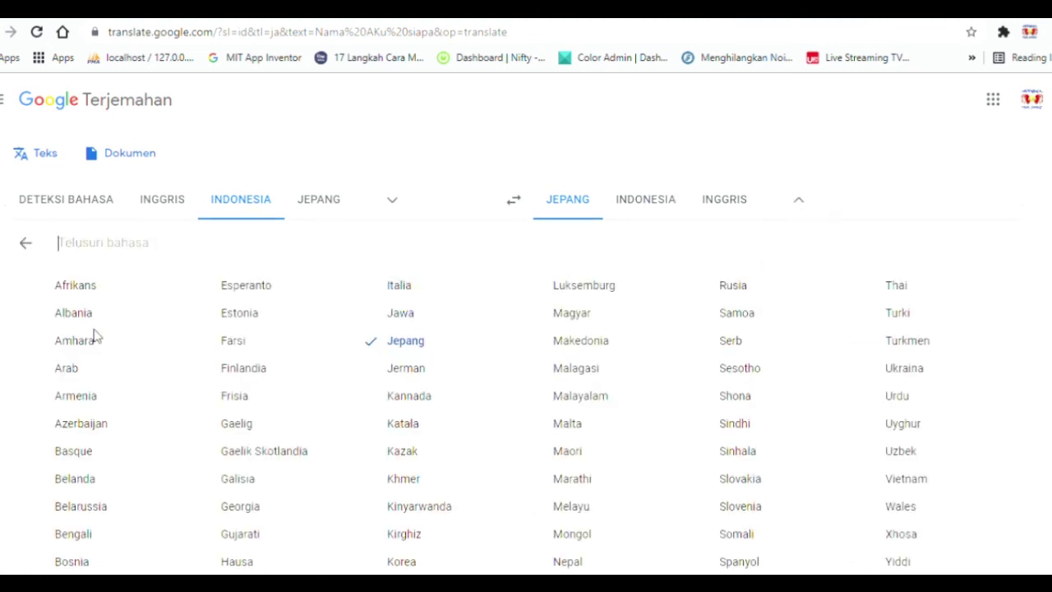
click(65, 369)
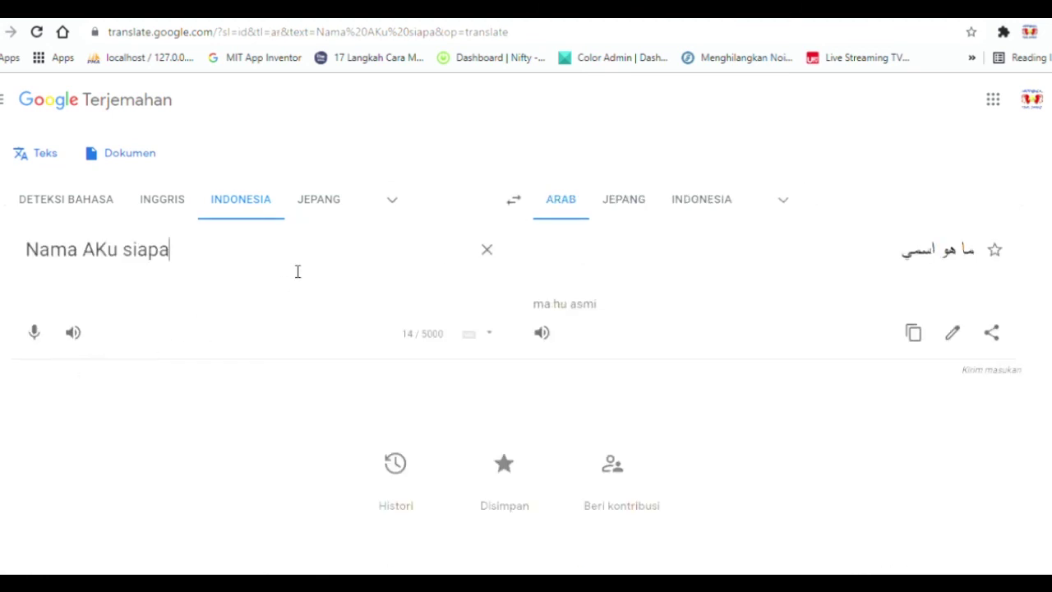
Select and copy the Arabic translation ما هو اسمي.
click(919, 259)
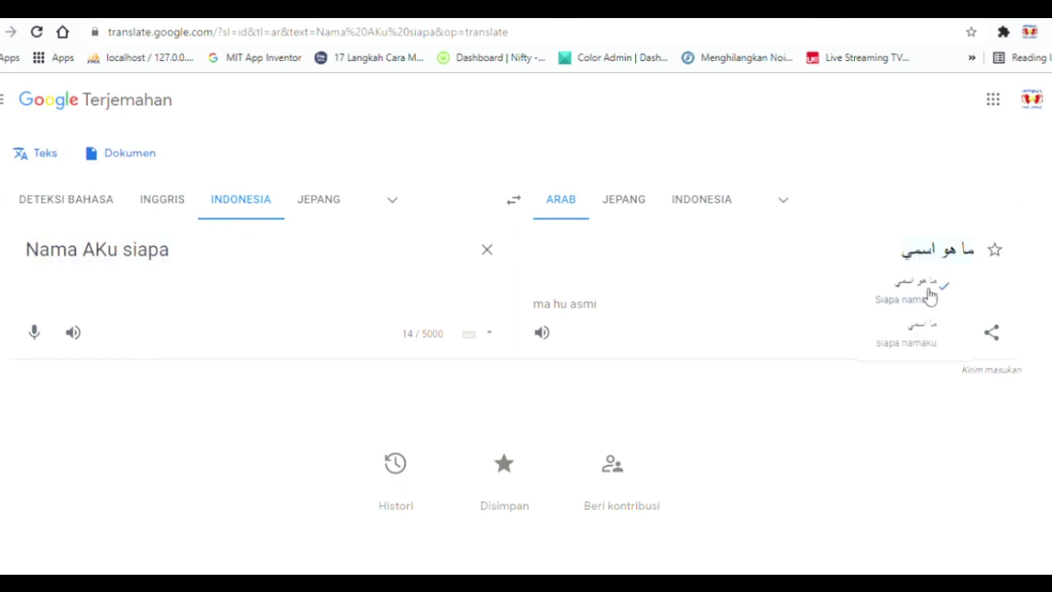
drag(894, 258, 978, 260)
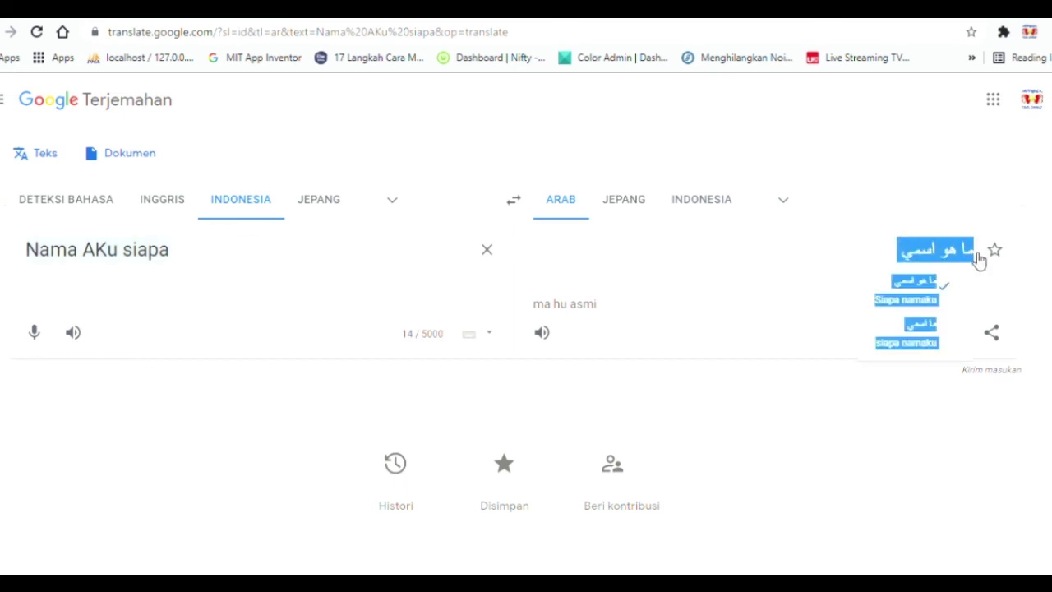
click(851, 255)
drag(889, 254, 976, 254)
key(ctrl+c)
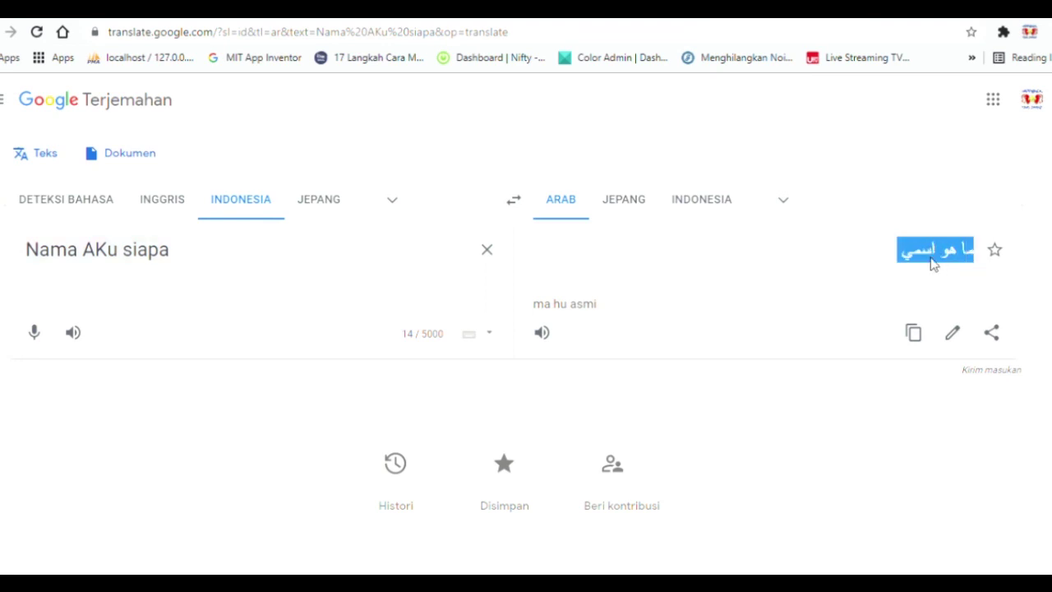
key(ctrl+Tab)
Paste the Arabic phrase after 'Soal Bahasa Arab' in question 7's text.
click(458, 406)
key(ctrl+v)
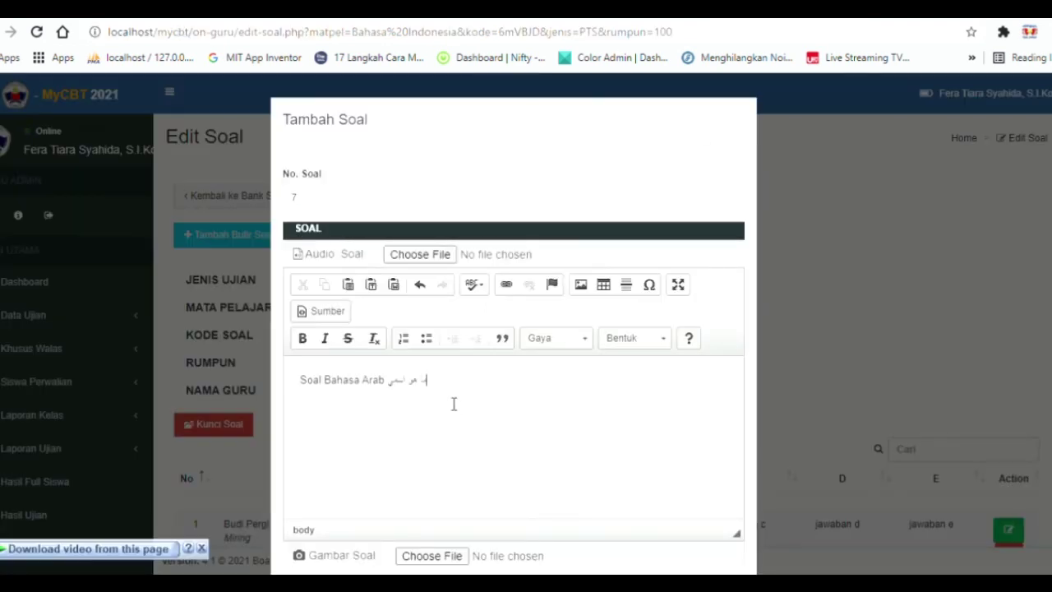
scroll(456, 400, down, 1)
scroll(448, 370, down, 5)
Paste ما هو اسمي into answer options A through E.
click(420, 340)
key(ctrl+v)
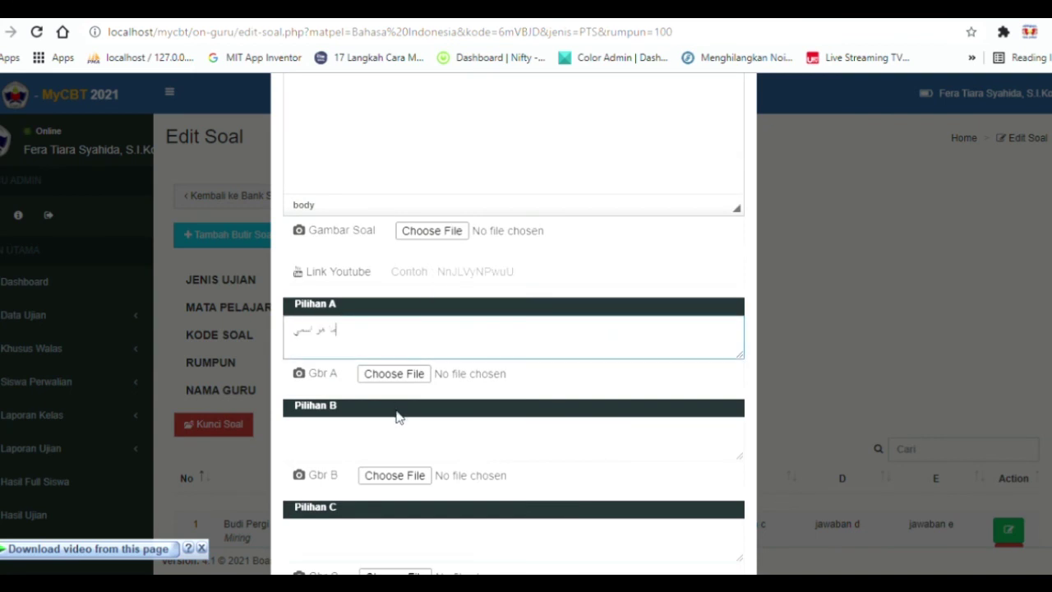
click(400, 430)
key(ctrl+v)
scroll(402, 386, down, 4)
click(366, 296)
key(ctrl+v)
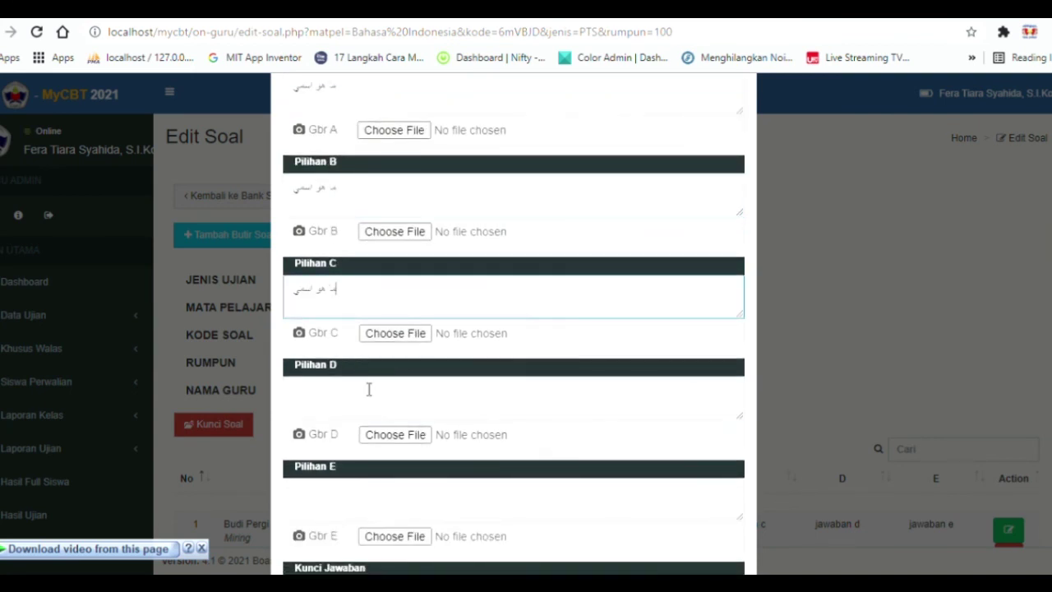
click(369, 387)
key(ctrl+v)
scroll(369, 370, down, 2)
click(357, 398)
key(ctrl+v)
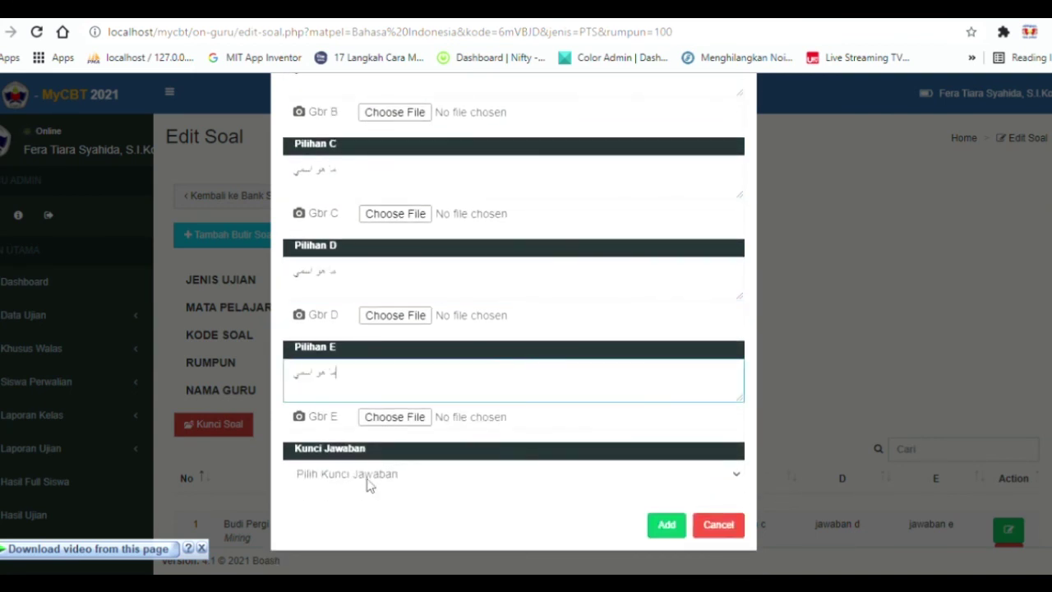
Set the answer key to D and add question 7 to the bank.
click(369, 473)
key(d)
click(661, 524)
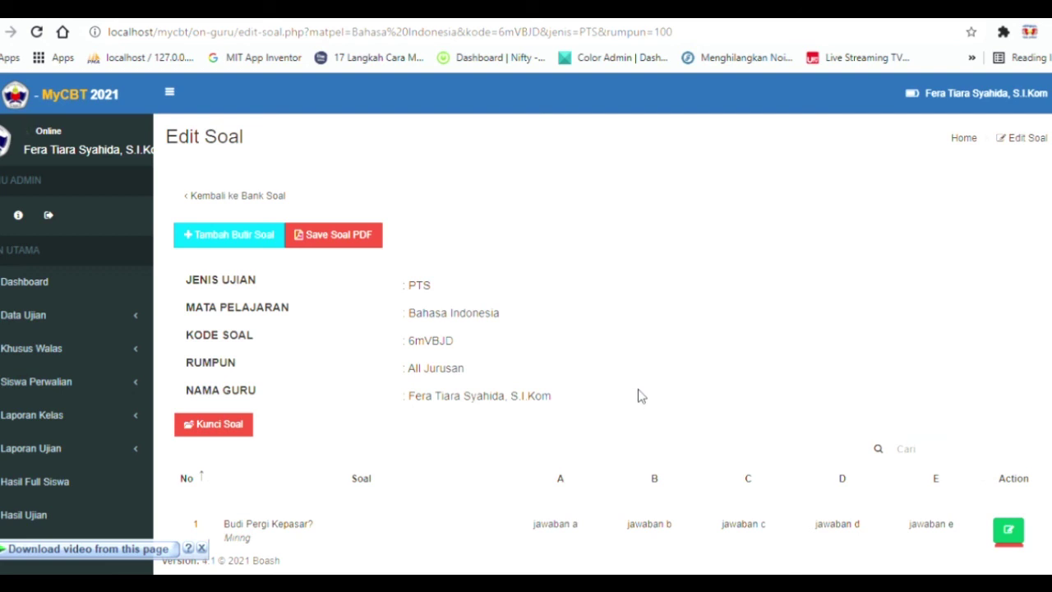
scroll(645, 387, down, 10)
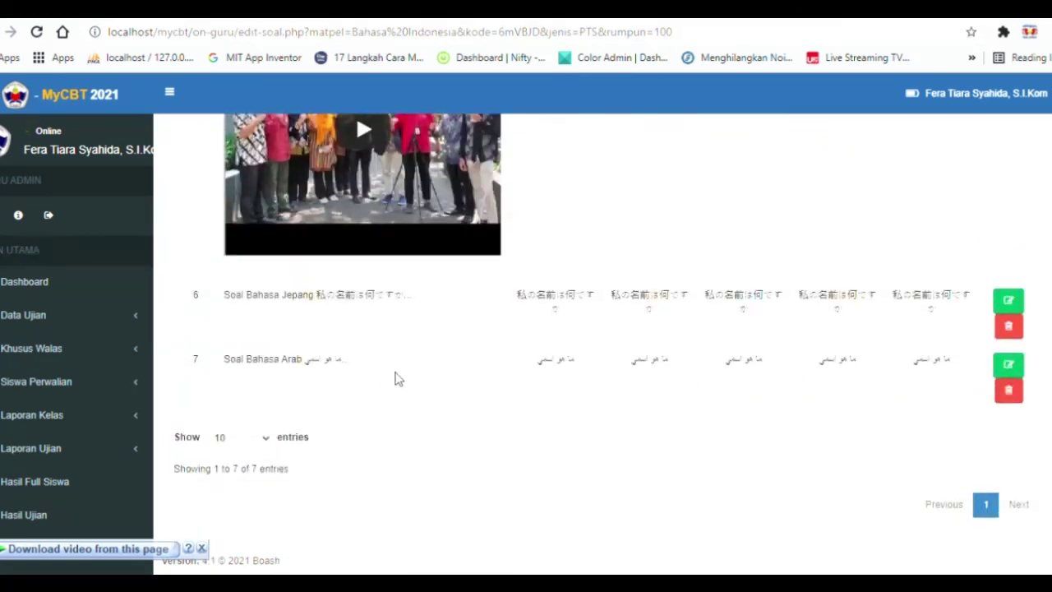
scroll(587, 364, up, 10)
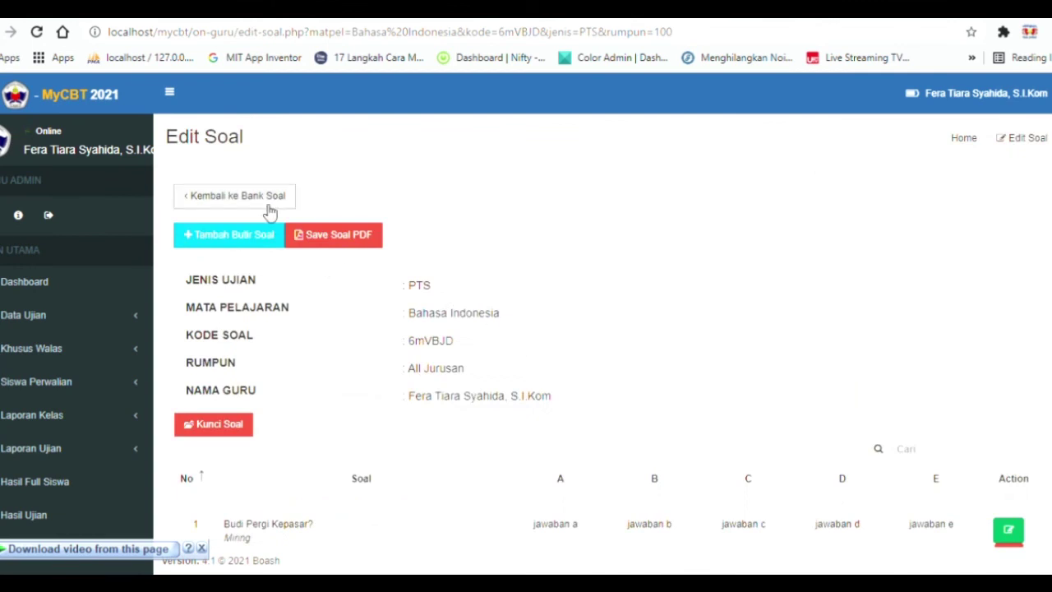
Open the Bahasa Indonesia exam preview from Bank Soal, scroll through it, and go back.
click(270, 212)
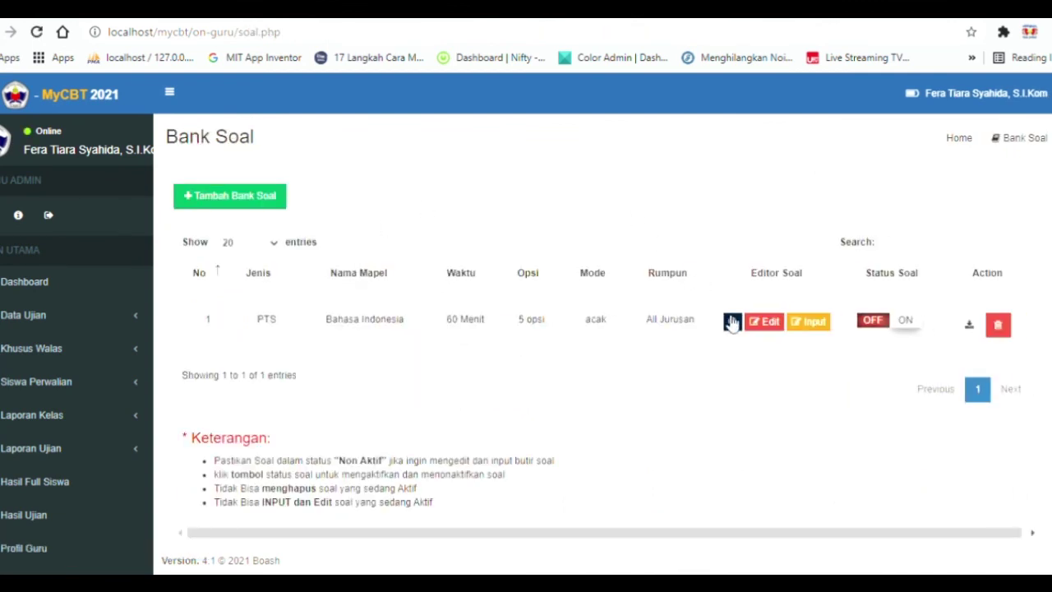
click(732, 322)
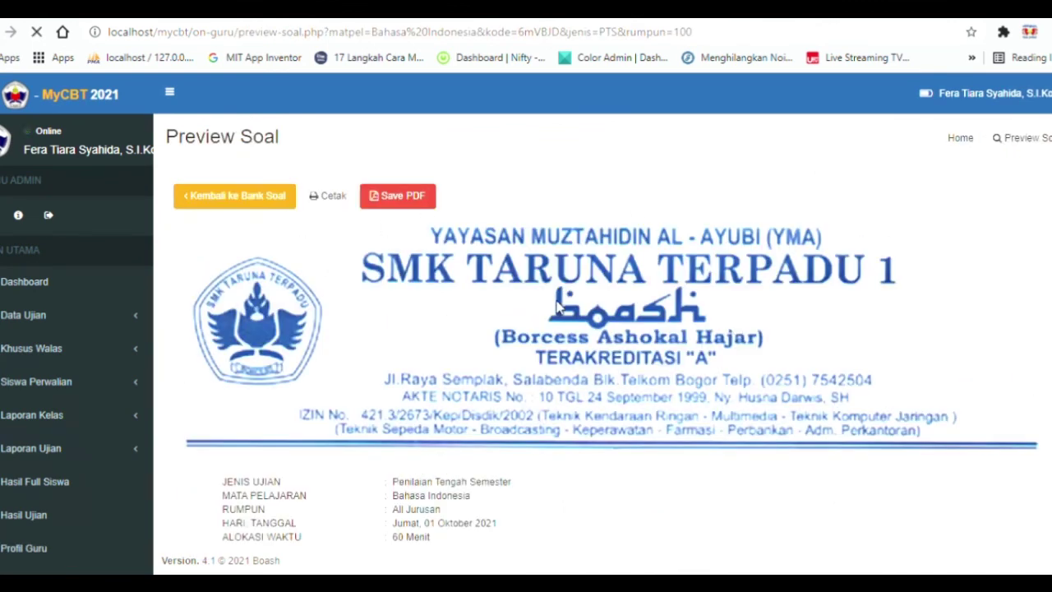
scroll(555, 307, down, 10)
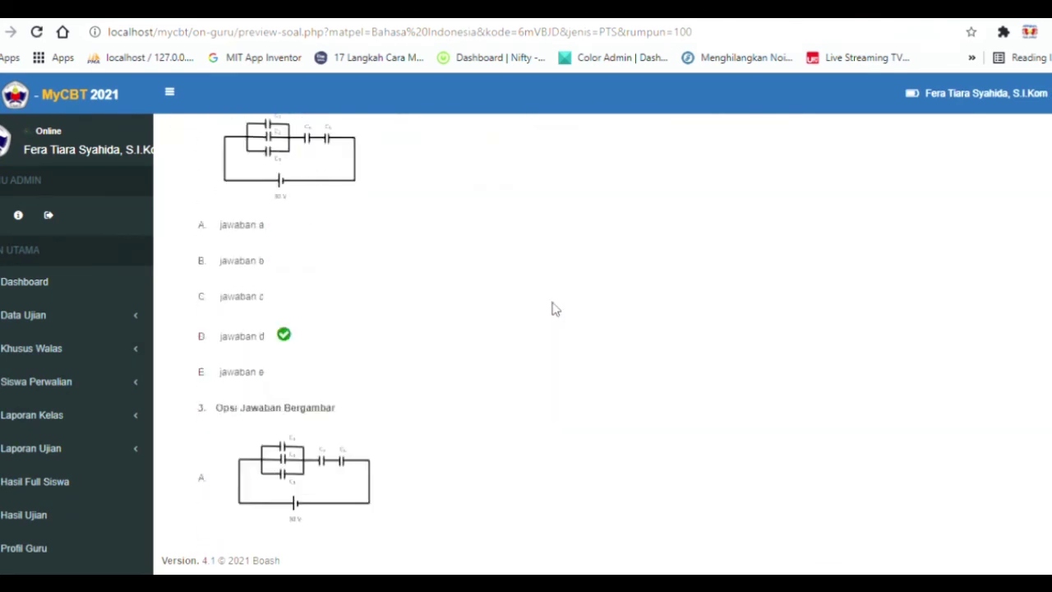
scroll(554, 307, down, 15)
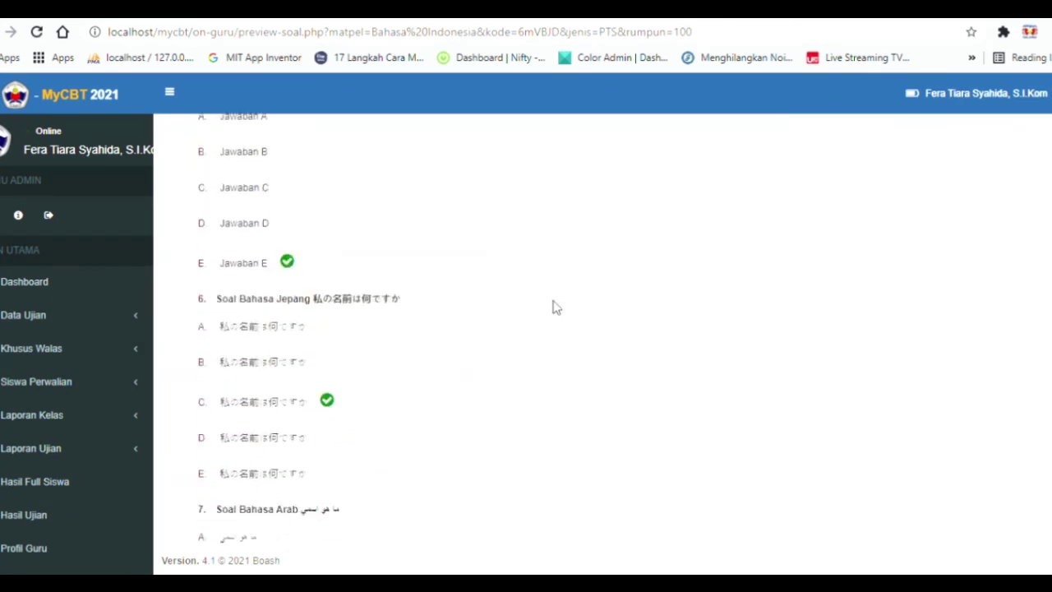
scroll(354, 247, up, 15)
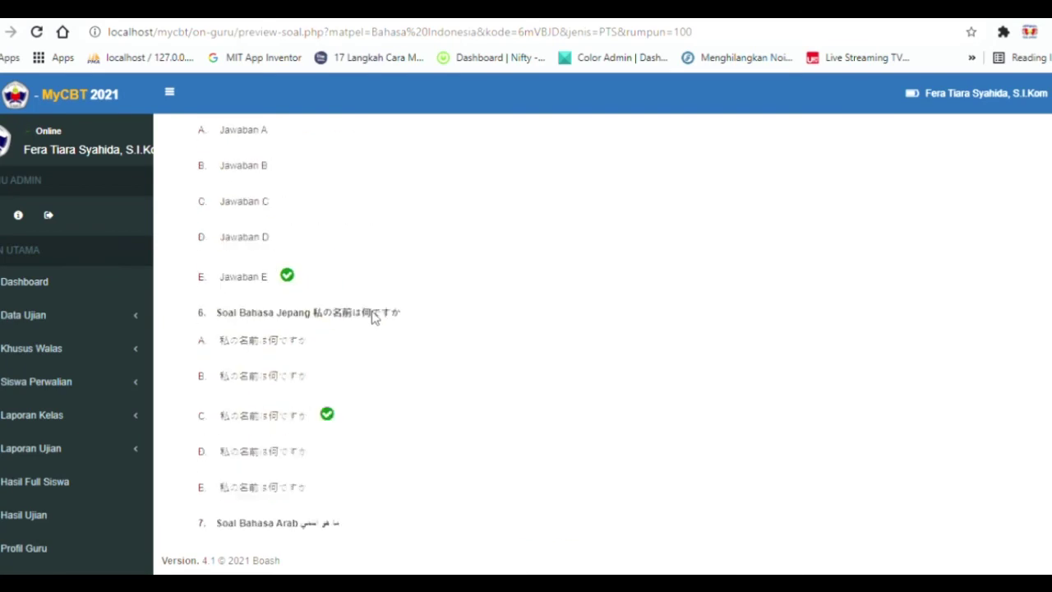
scroll(380, 308, up, 8)
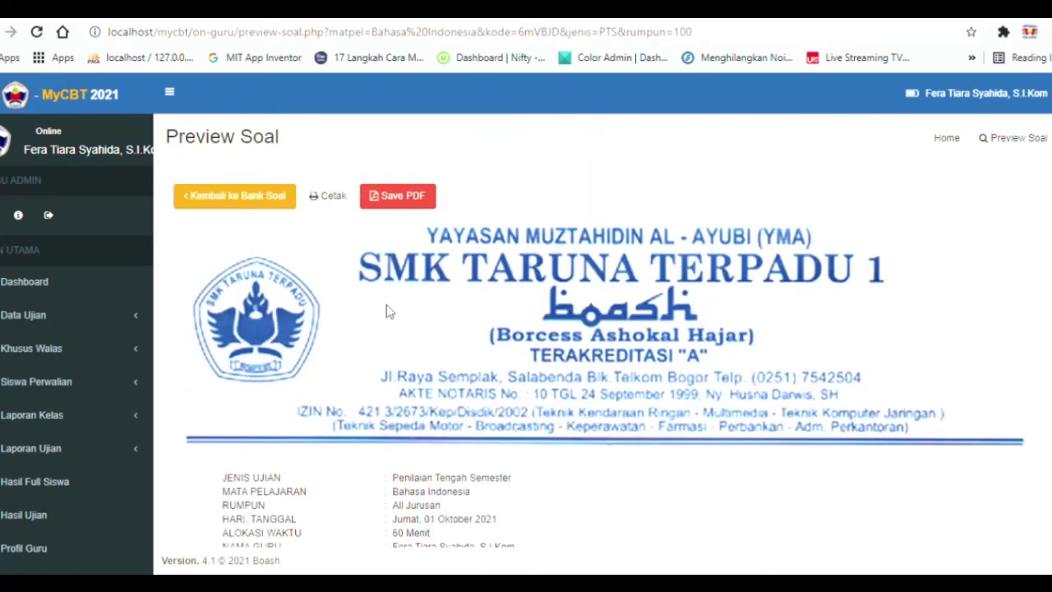
click(263, 200)
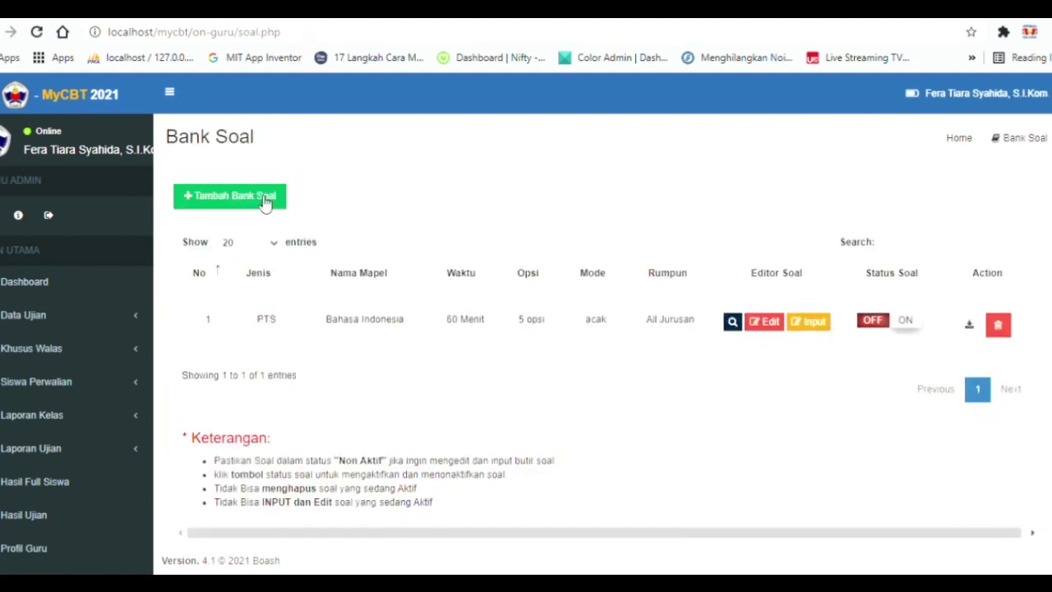